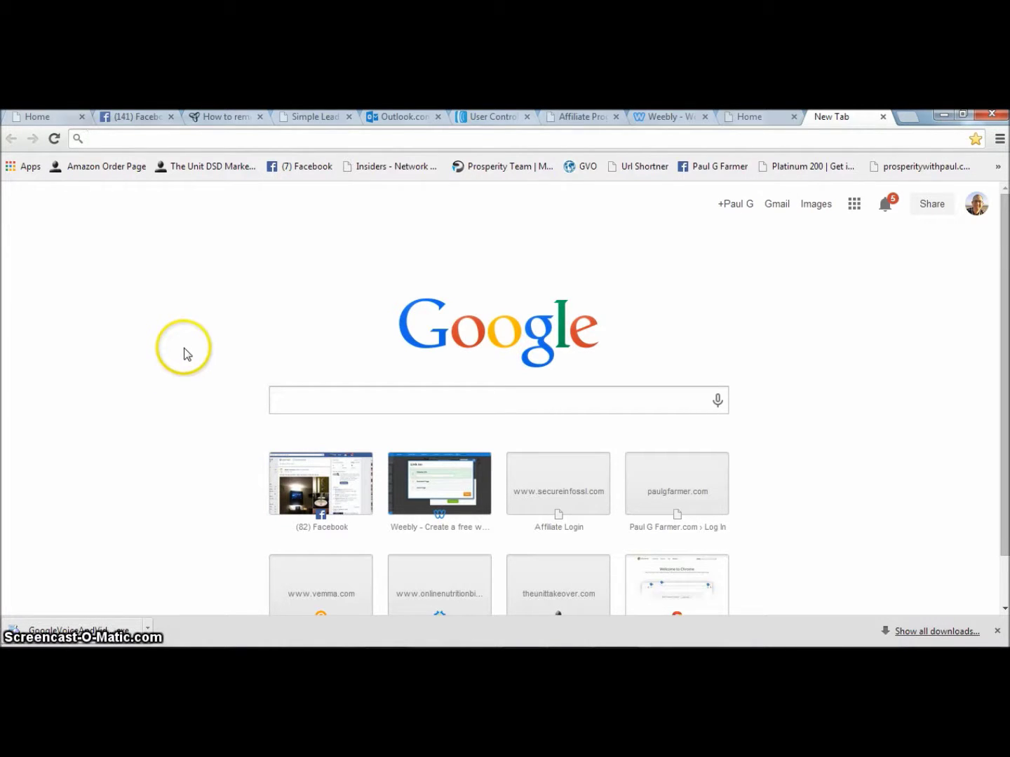
Look over the existing published landing page.
{"action": "left_click", "coordinate": [752, 120]}
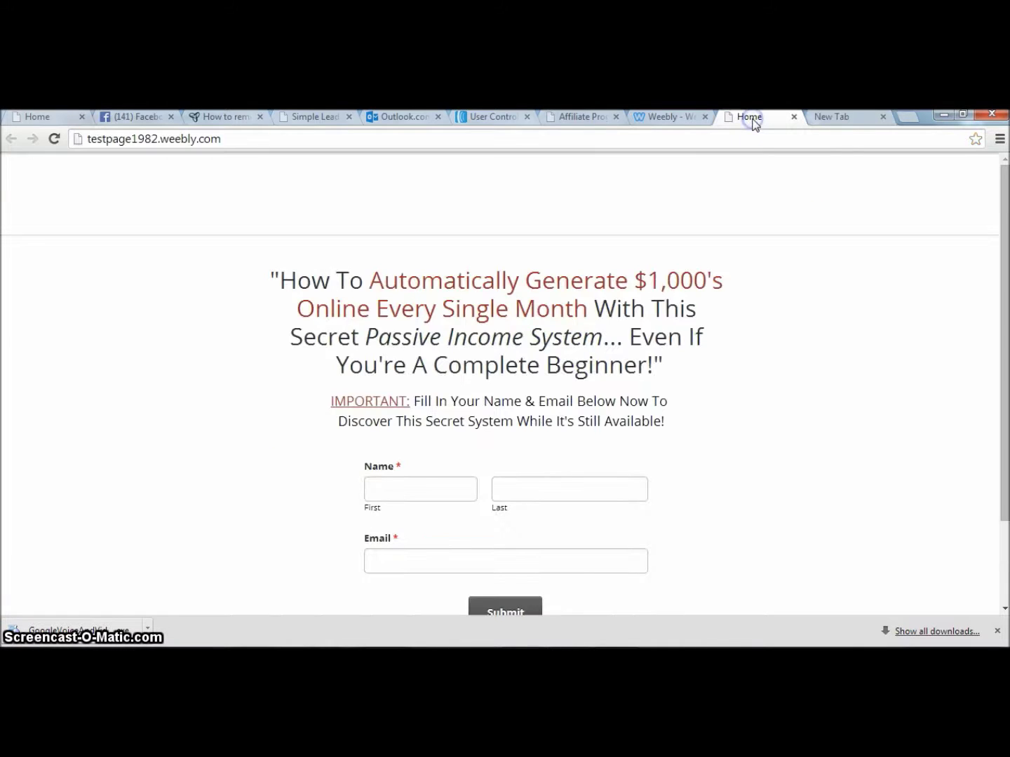
{"action": "left_click_drag", "start_coordinate": [1004, 195], "coordinate": [1003, 238]}
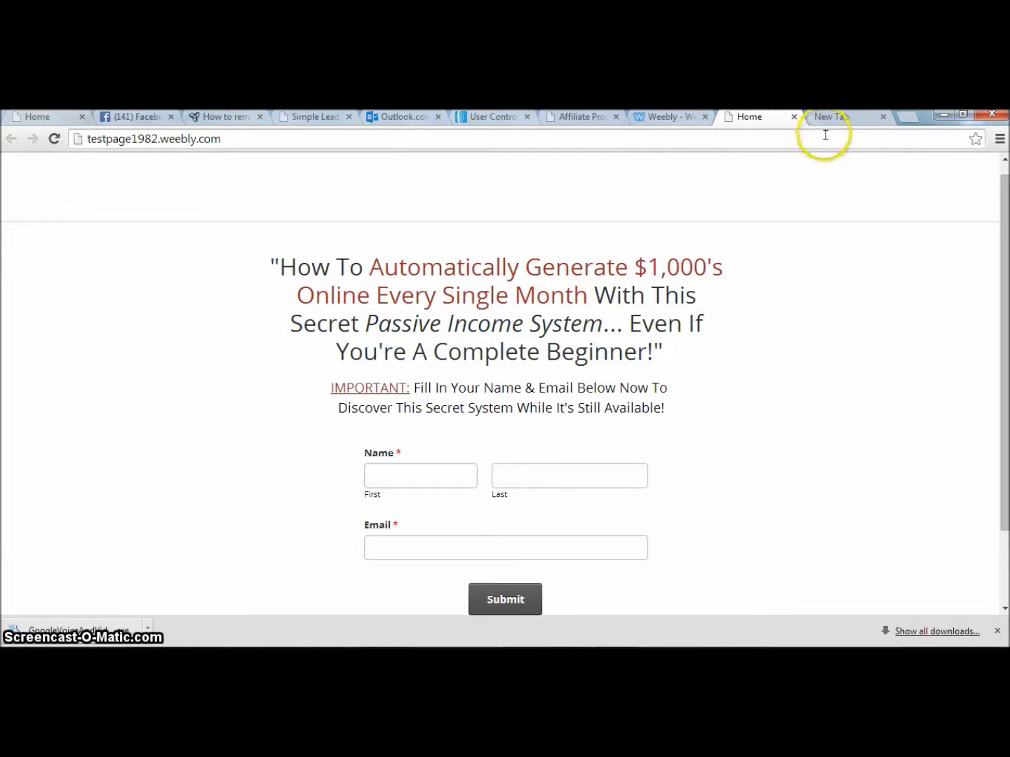
{"action": "left_click", "coordinate": [838, 115]}
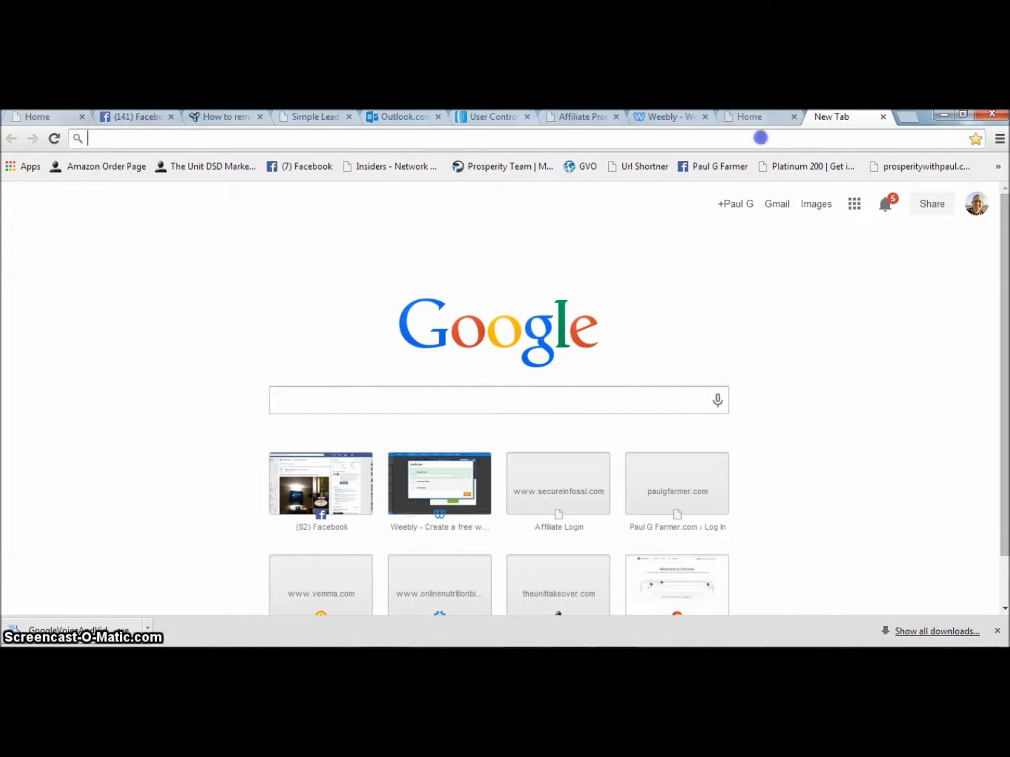
Go to weebly.com and start a new site with Add Site.
{"action": "type", "text": "w"}
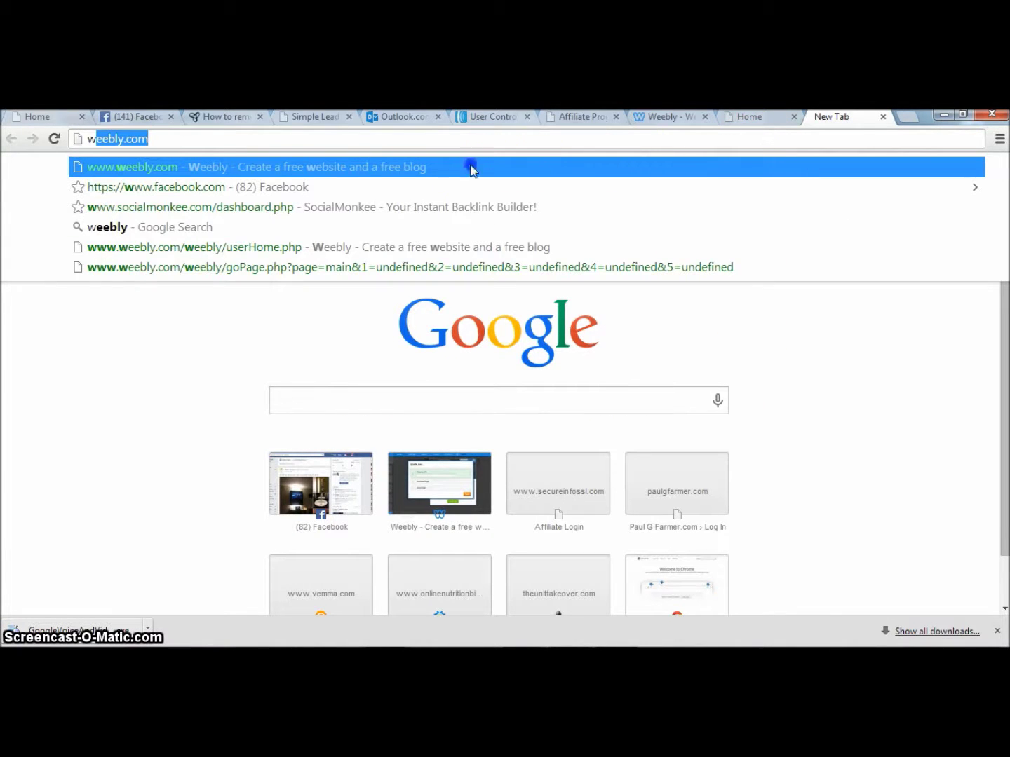
{"action": "left_click", "coordinate": [470, 168]}
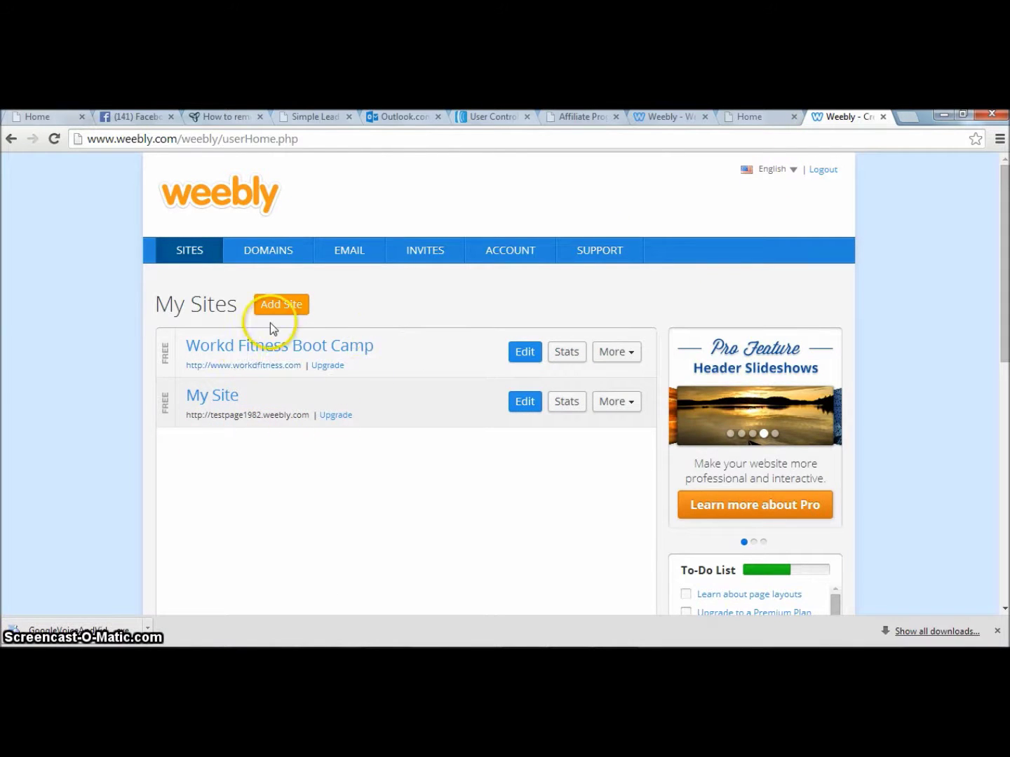
{"action": "left_click", "coordinate": [282, 306]}
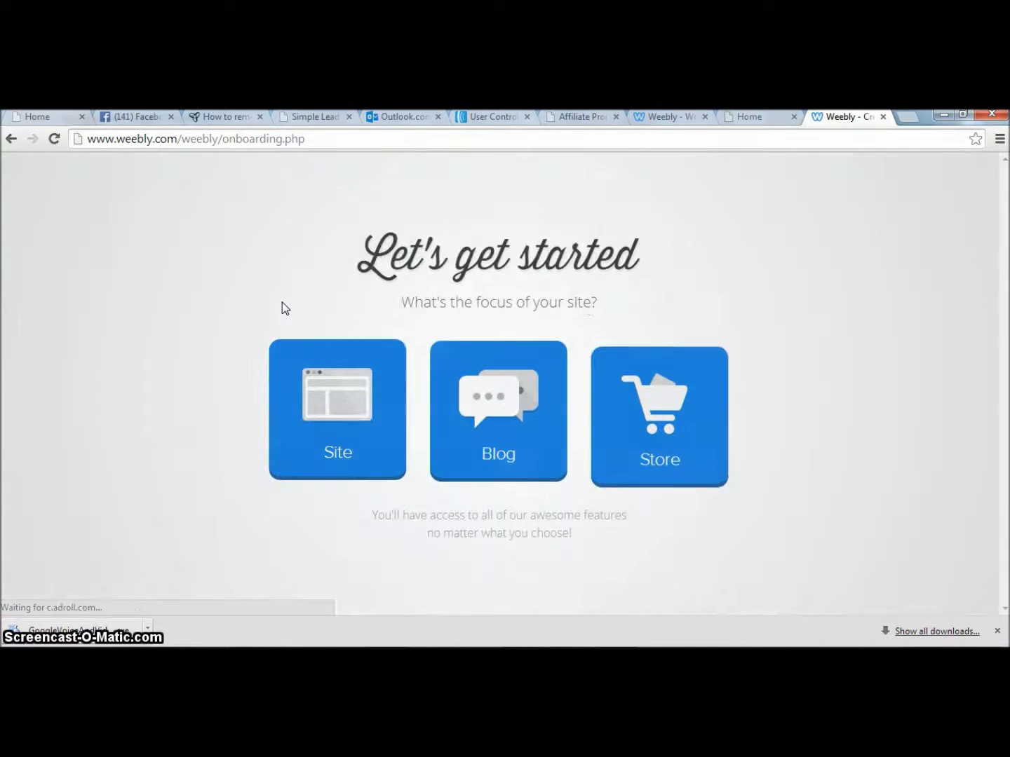
{"action": "left_click", "coordinate": [997, 629]}
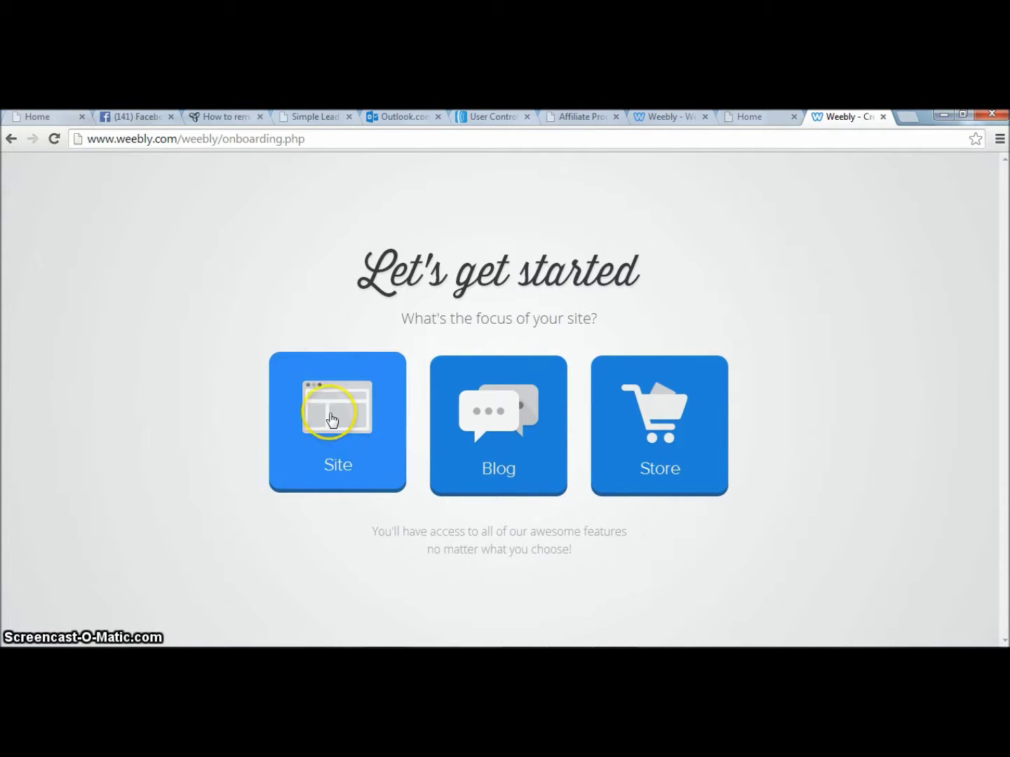
Choose the Site type and browse the theme gallery.
{"action": "left_click", "coordinate": [330, 416]}
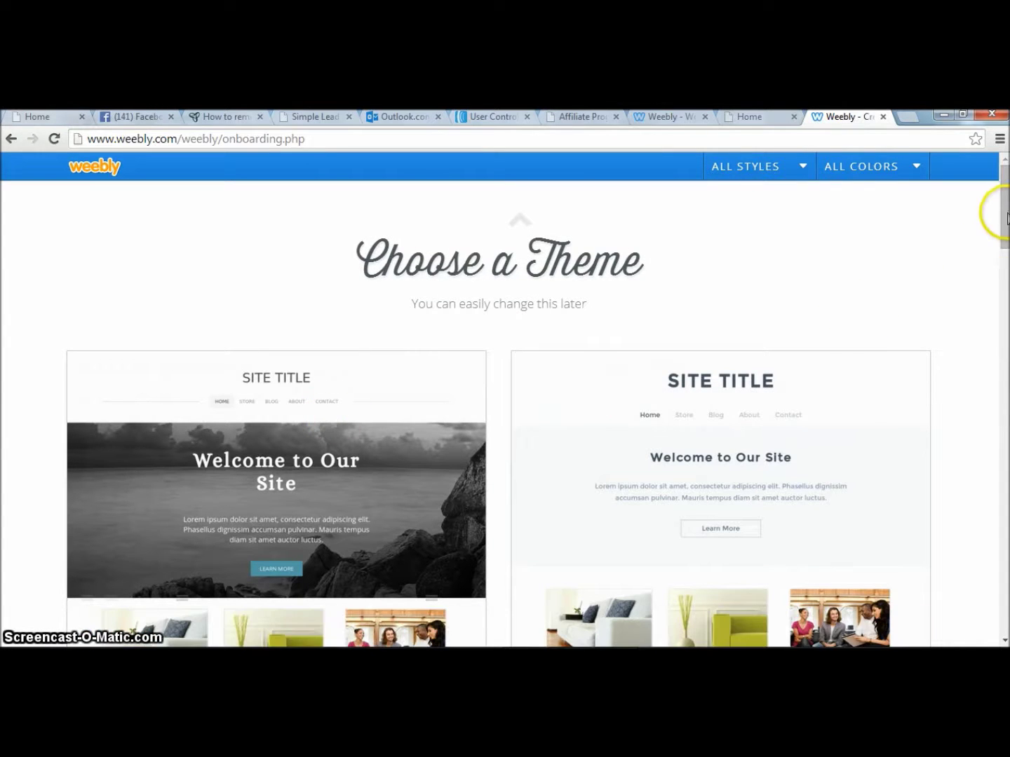
{"action": "scroll", "coordinate": [1004, 250], "scroll_direction": "down", "scroll_amount": 1}
{"action": "left_click_drag", "start_coordinate": [1004, 249], "coordinate": [1005, 399]}
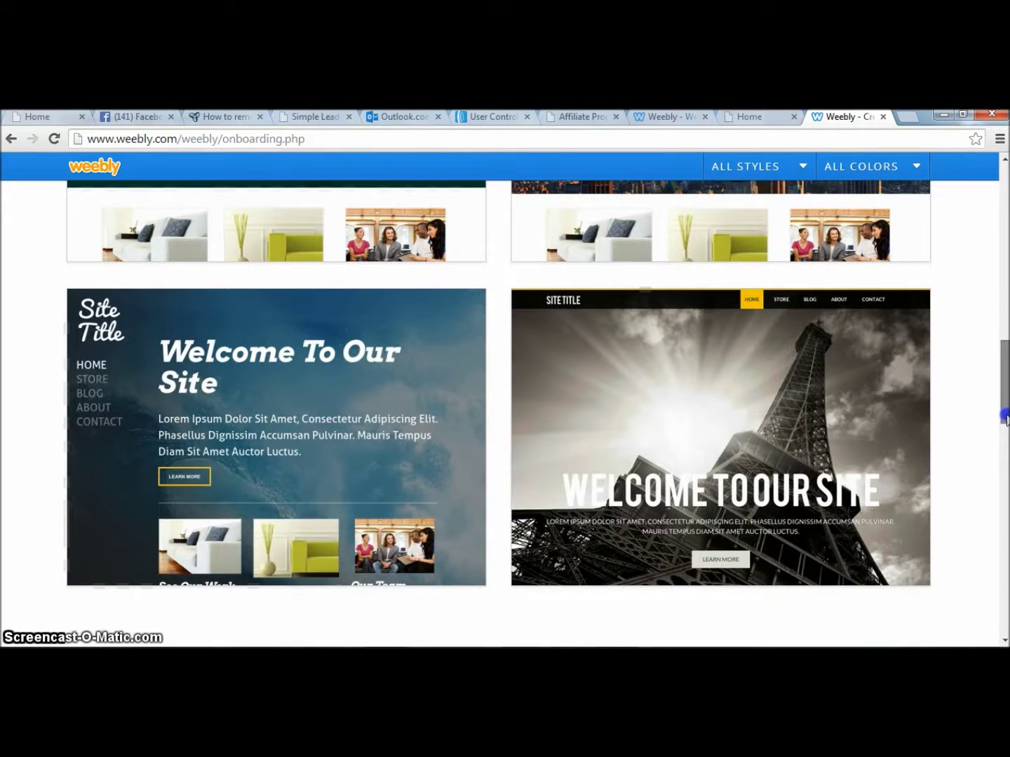
{"action": "left_click_drag", "start_coordinate": [1004, 427], "coordinate": [1006, 303]}
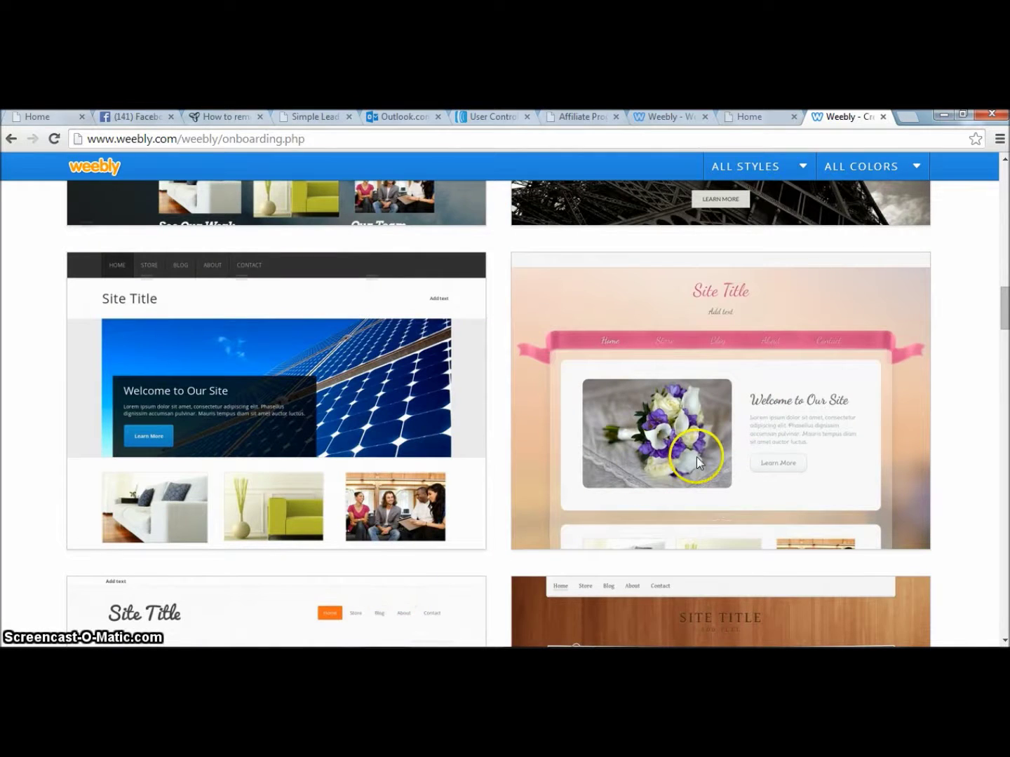
{"action": "left_click_drag", "start_coordinate": [1005, 305], "coordinate": [1005, 344]}
Preview the solar-panel theme in purple, revert to orange, and choose it.
{"action": "mouse_move", "coordinate": [242, 357]}
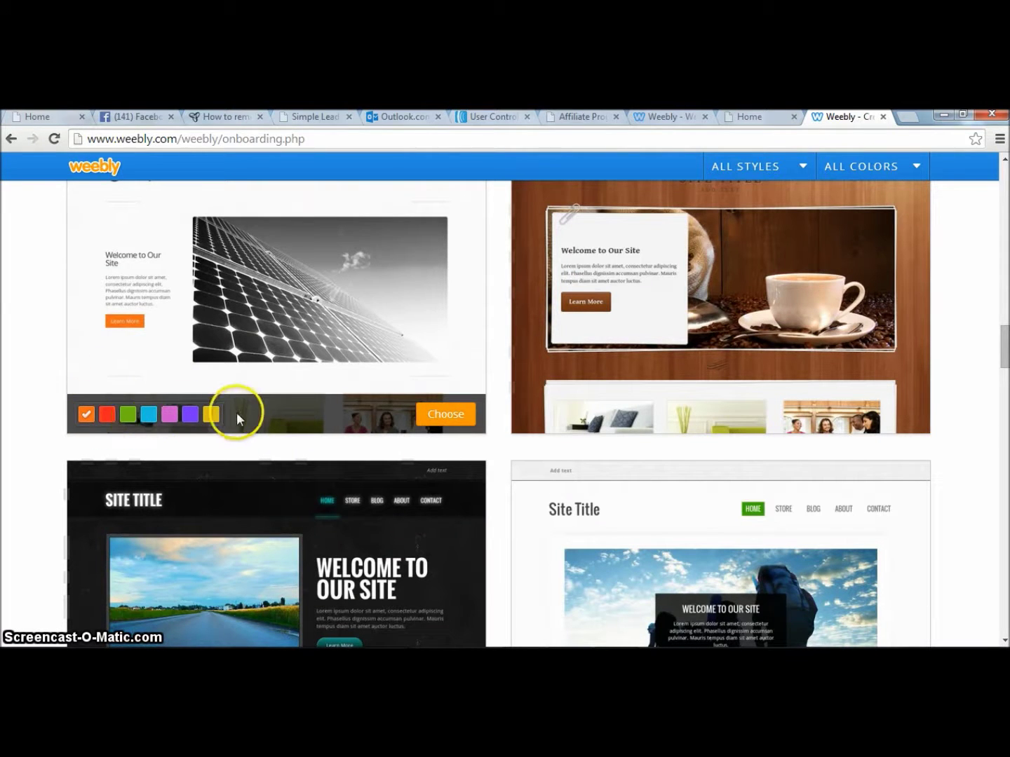
{"action": "left_click", "coordinate": [190, 414]}
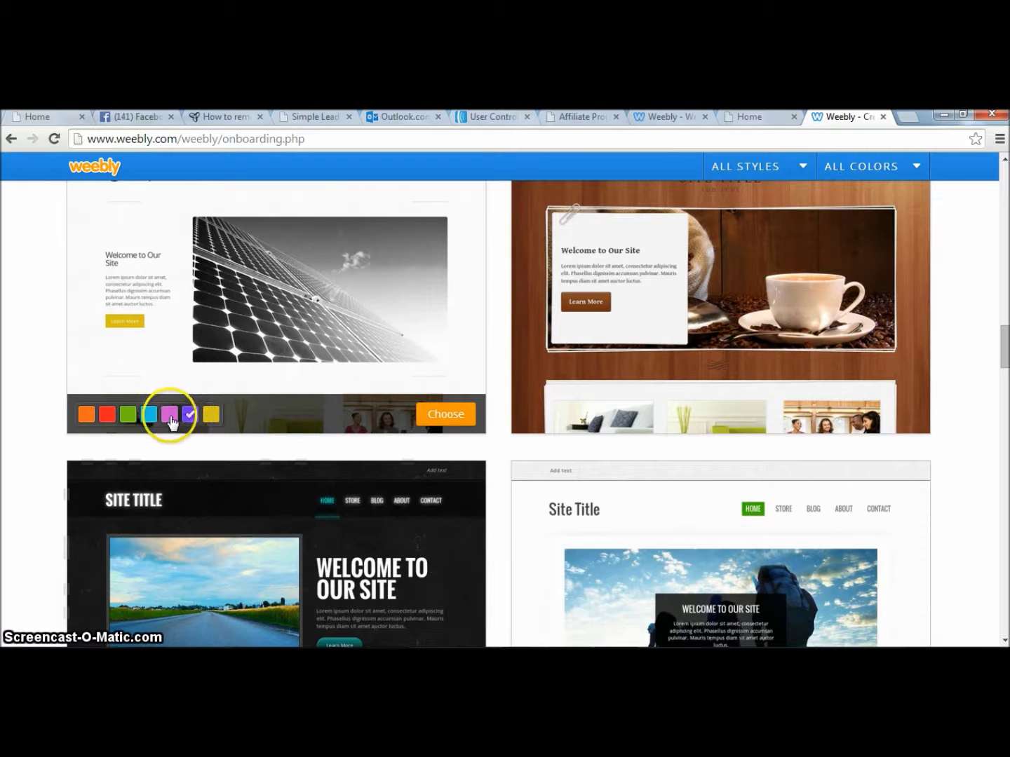
{"action": "left_click", "coordinate": [149, 413]}
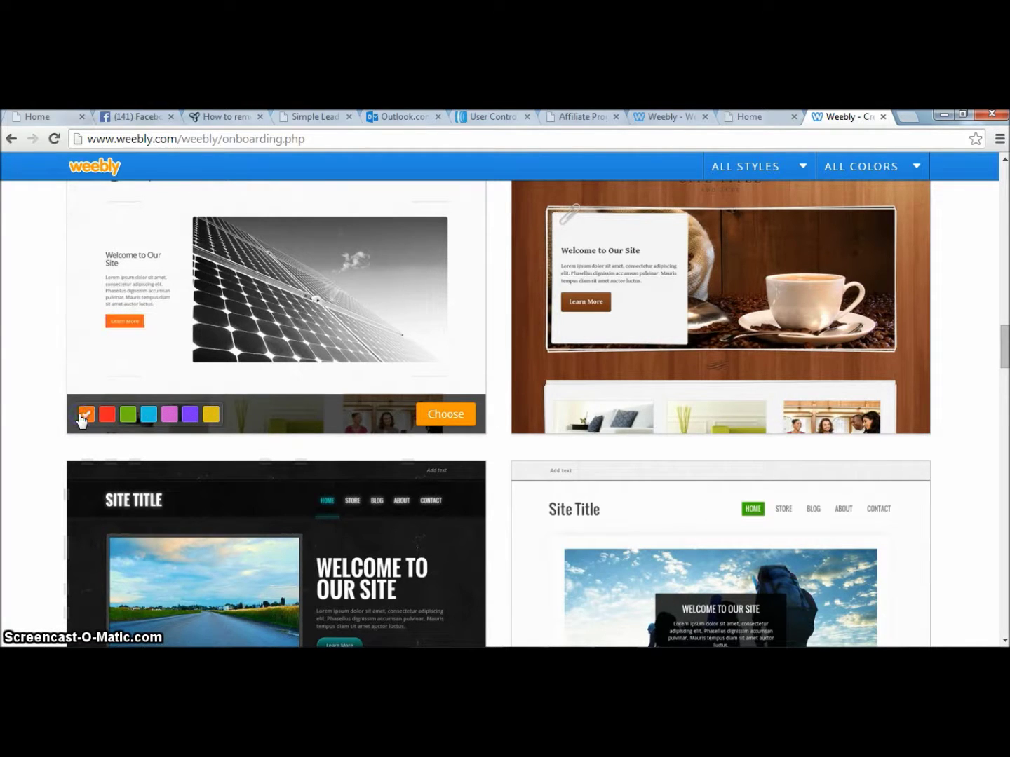
{"action": "left_click", "coordinate": [440, 418]}
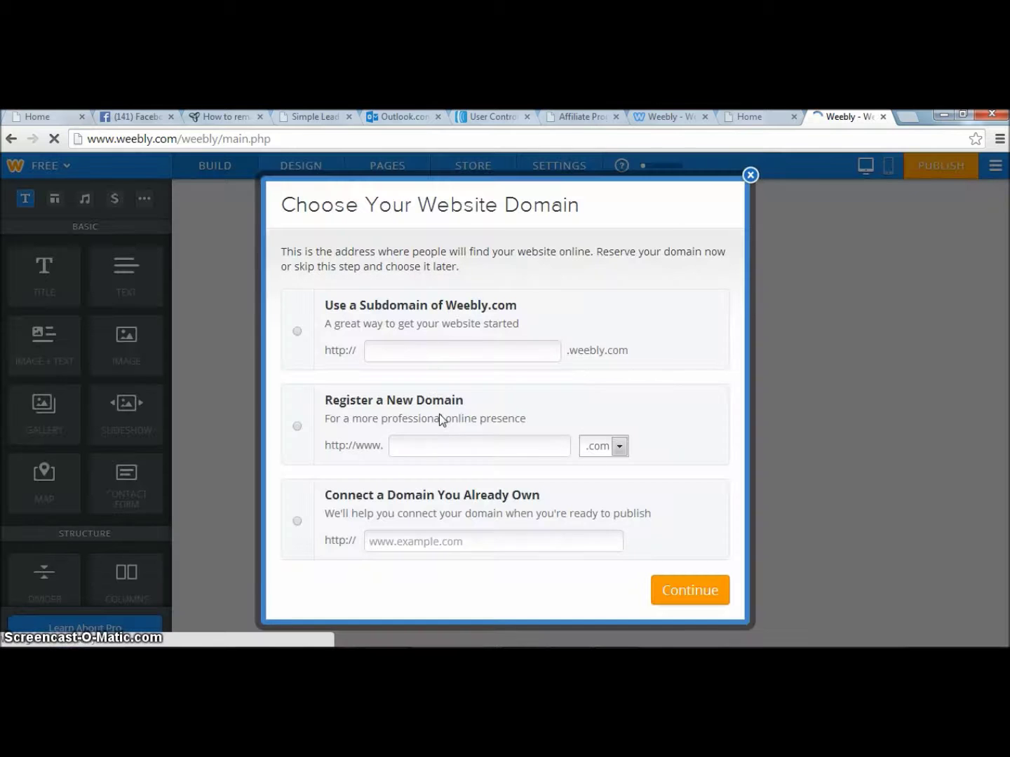
Claim the free subdomain makeyourmoneyfast.weebly.com and continue into the editor.
{"action": "left_click", "coordinate": [429, 379]}
{"action": "left_click", "coordinate": [408, 350]}
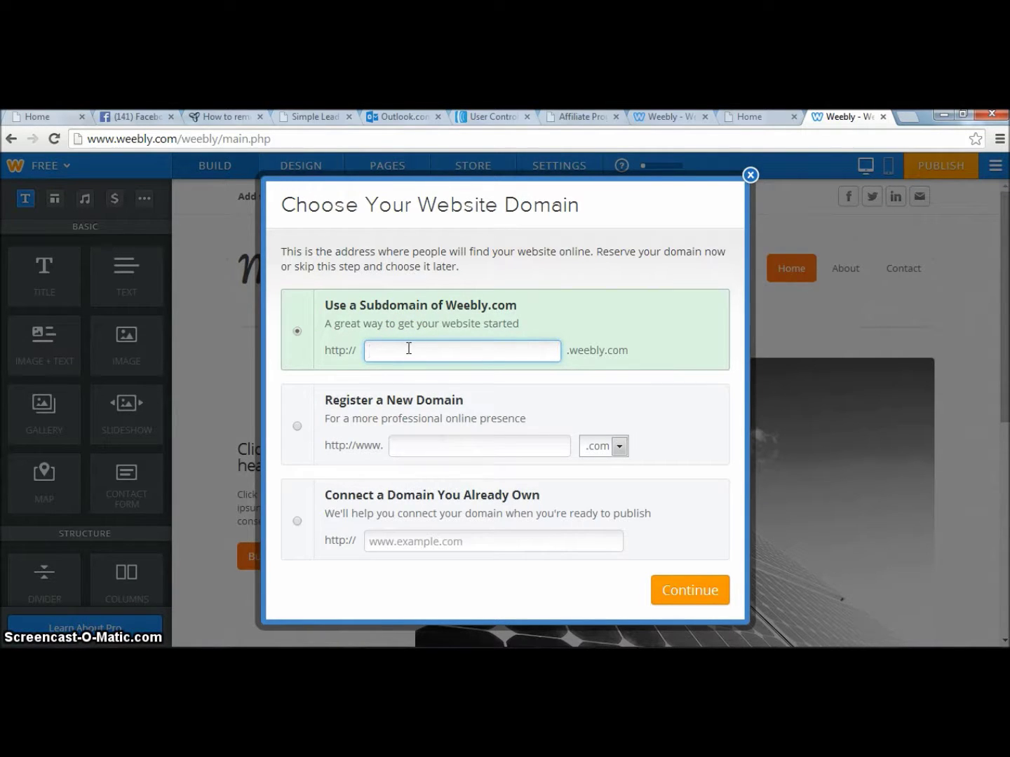
{"action": "type", "text": "makeyourmoneyfast"}
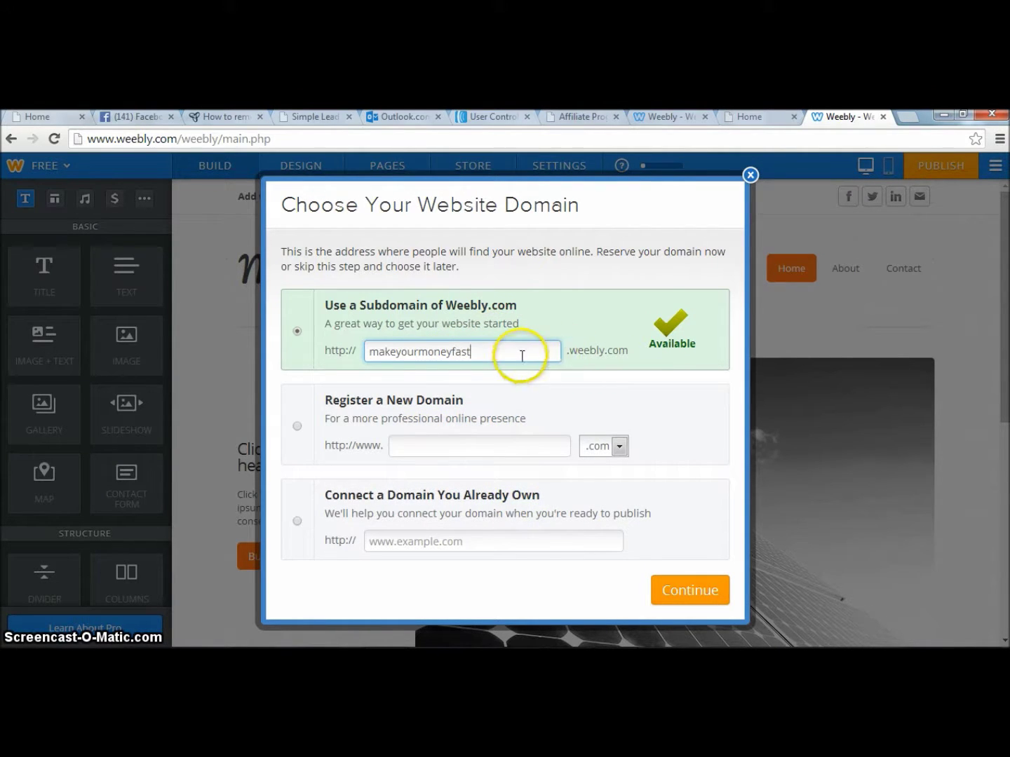
{"action": "left_click", "coordinate": [678, 593]}
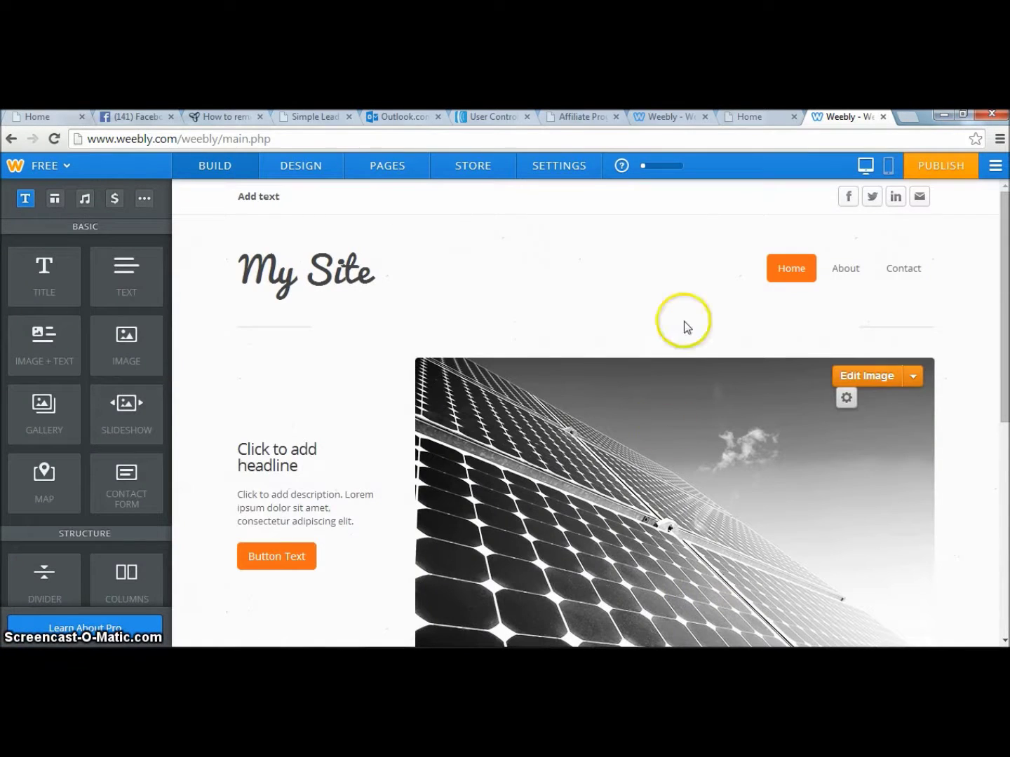
Keep the My Site header title toggled Off and bring up the Home page settings.
{"action": "mouse_move", "coordinate": [1002, 225]}
{"action": "left_mouse_down"}
{"action": "mouse_move", "coordinate": [1005, 350]}
{"action": "mouse_move", "coordinate": [1006, 219]}
{"action": "left_mouse_up"}
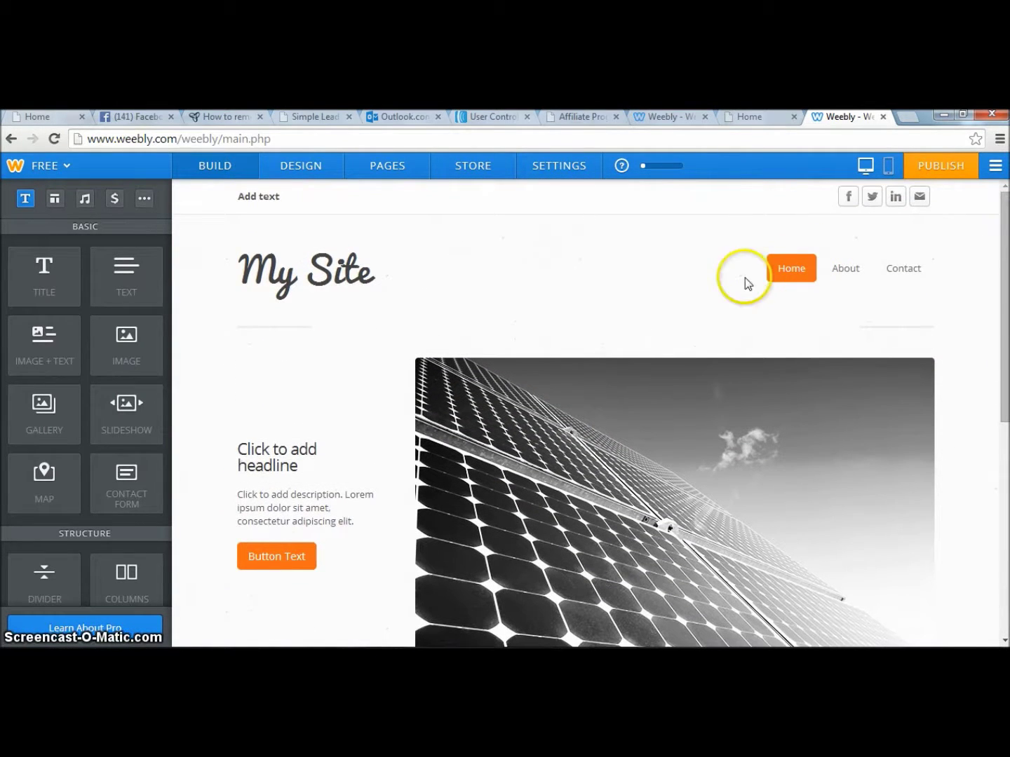
{"action": "left_click", "coordinate": [294, 293]}
{"action": "left_click", "coordinate": [268, 319]}
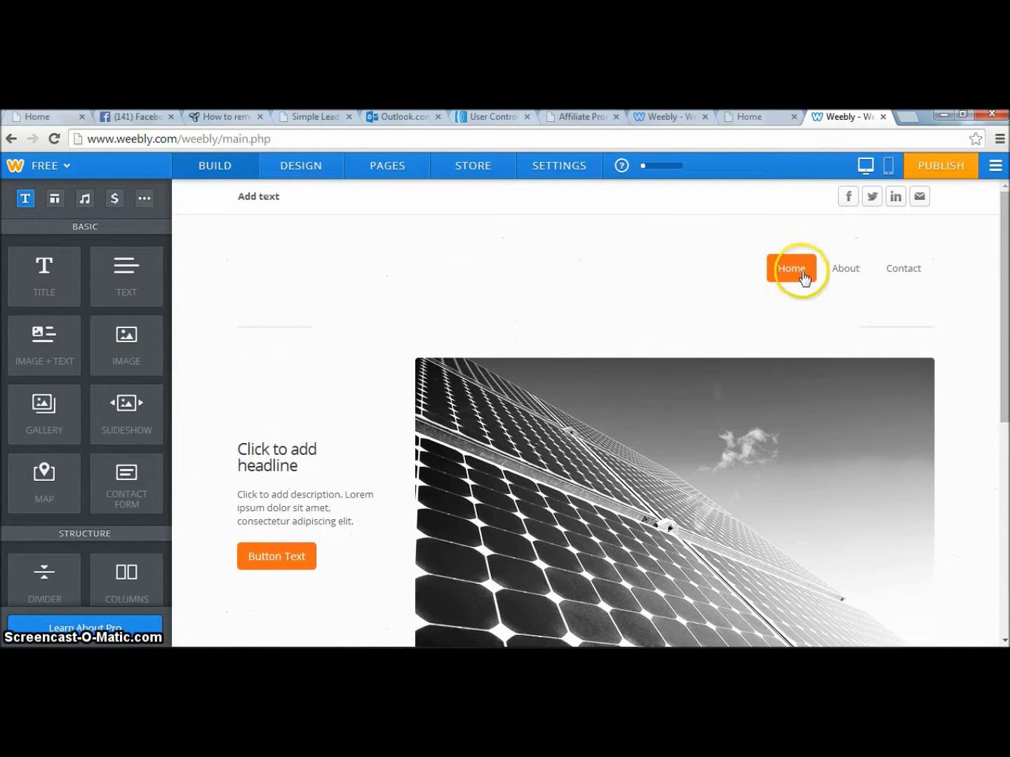
{"action": "left_click", "coordinate": [254, 256]}
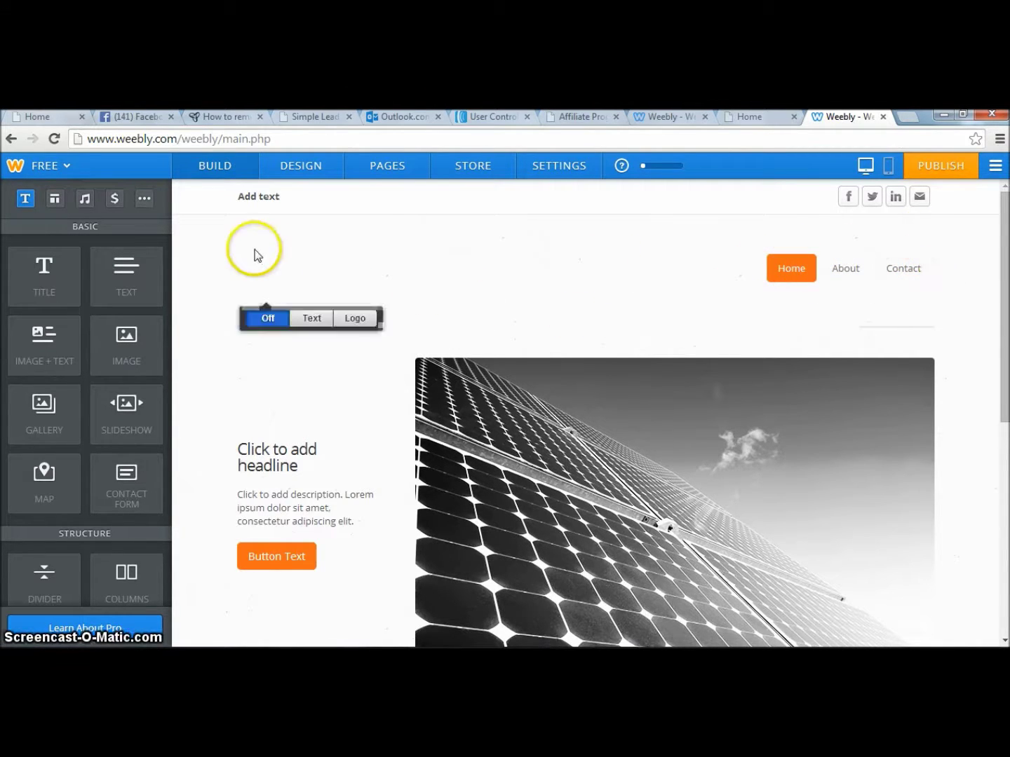
{"action": "left_click", "coordinate": [371, 167]}
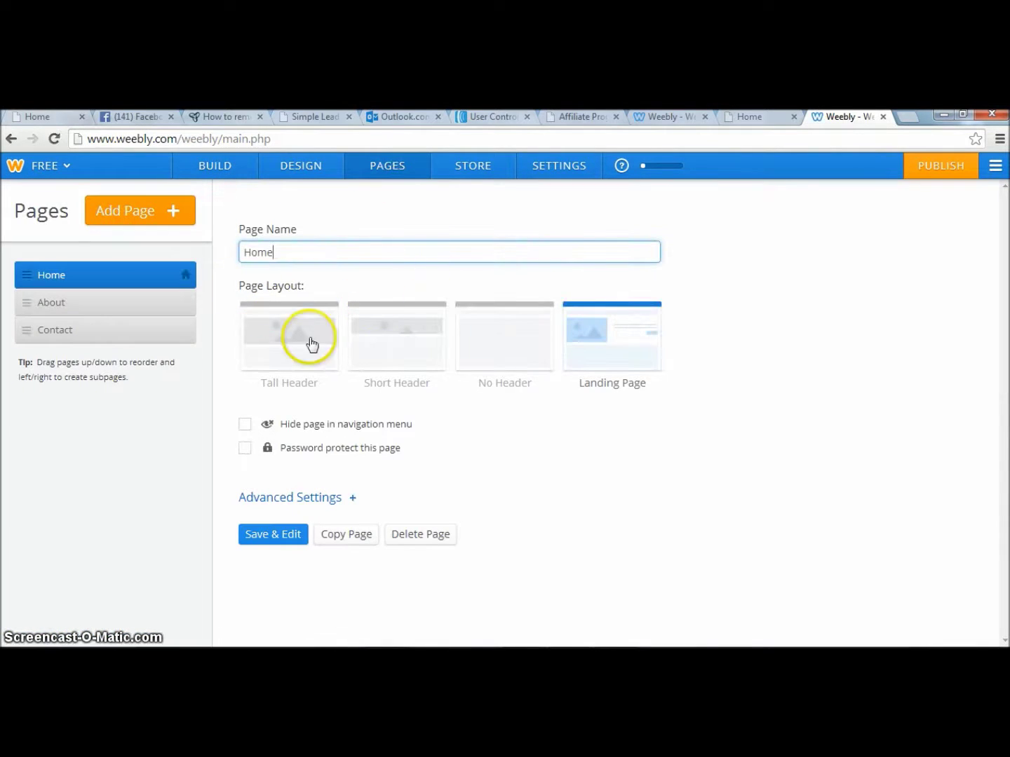
Set the Home page to No Header and hide it from navigation.
{"action": "left_click", "coordinate": [481, 346]}
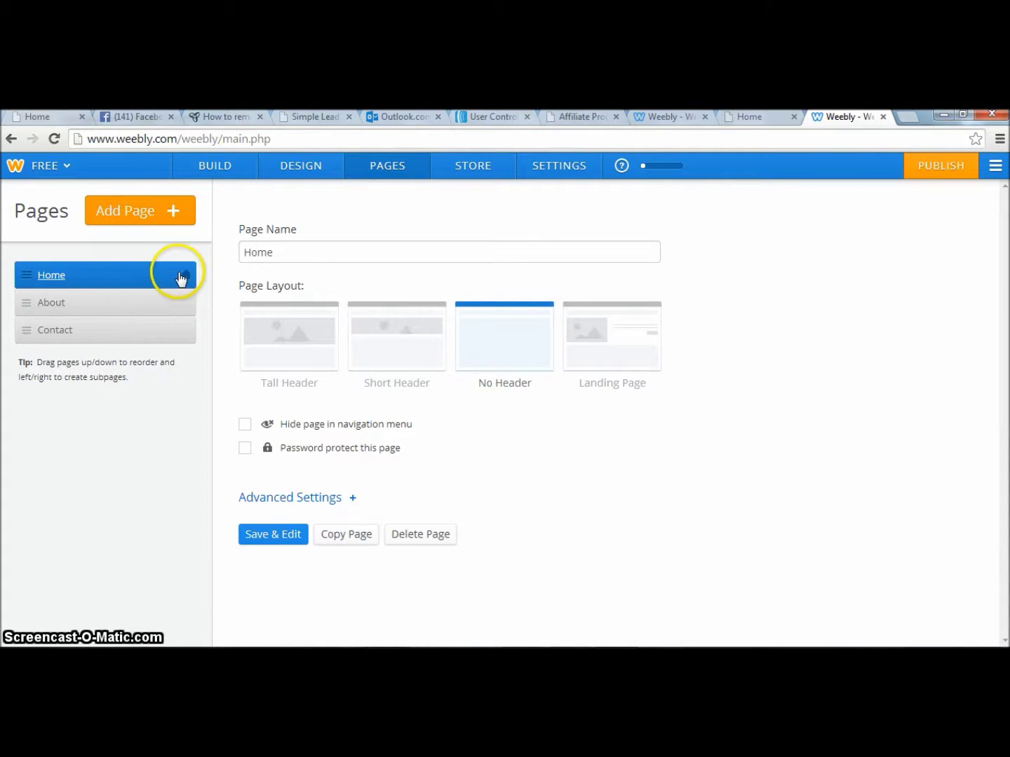
{"action": "left_click", "coordinate": [158, 281]}
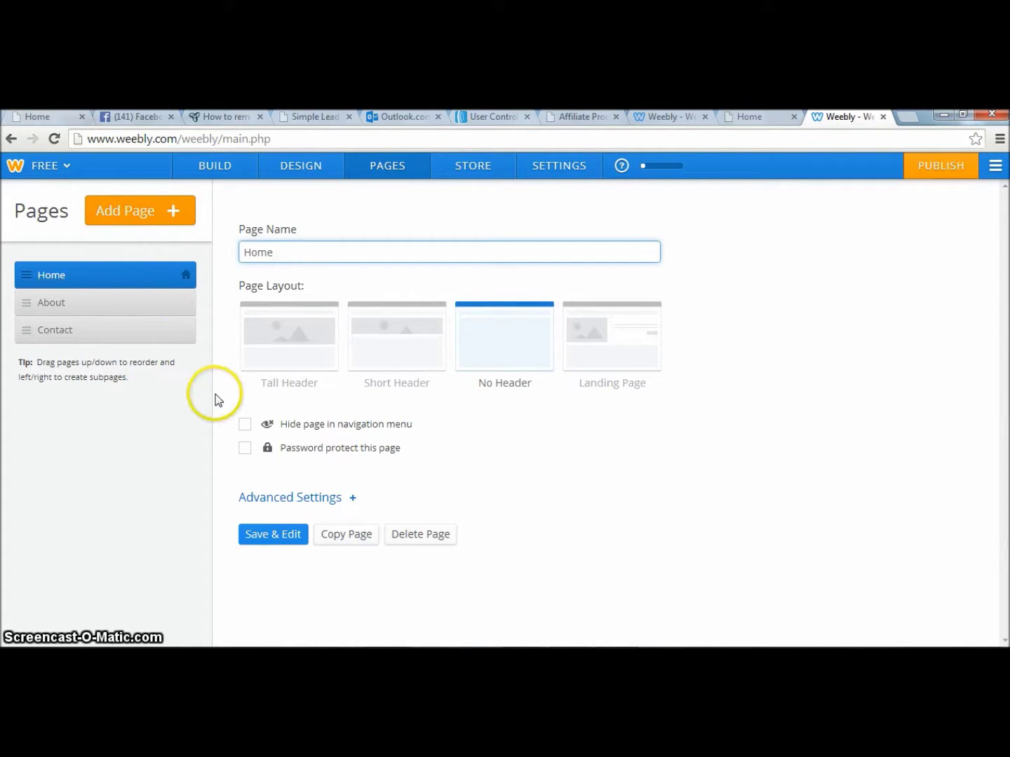
{"action": "left_click", "coordinate": [246, 425]}
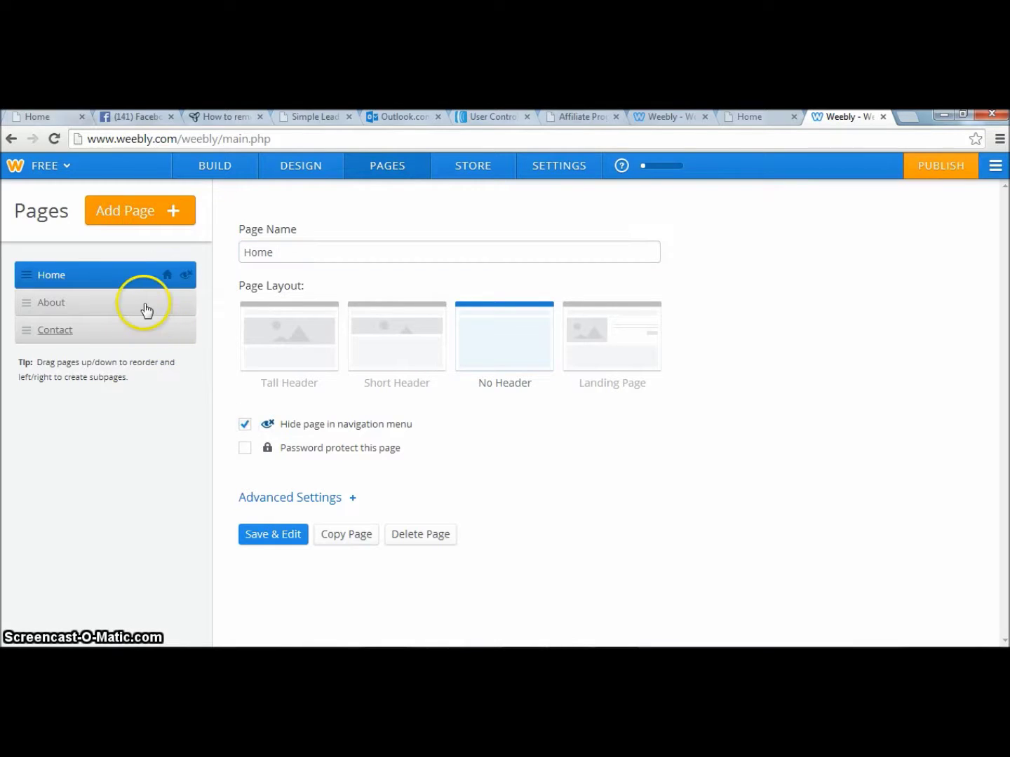
Hide the About and Contact pages from the navigation menu.
{"action": "left_click", "coordinate": [145, 308]}
{"action": "left_click", "coordinate": [245, 425]}
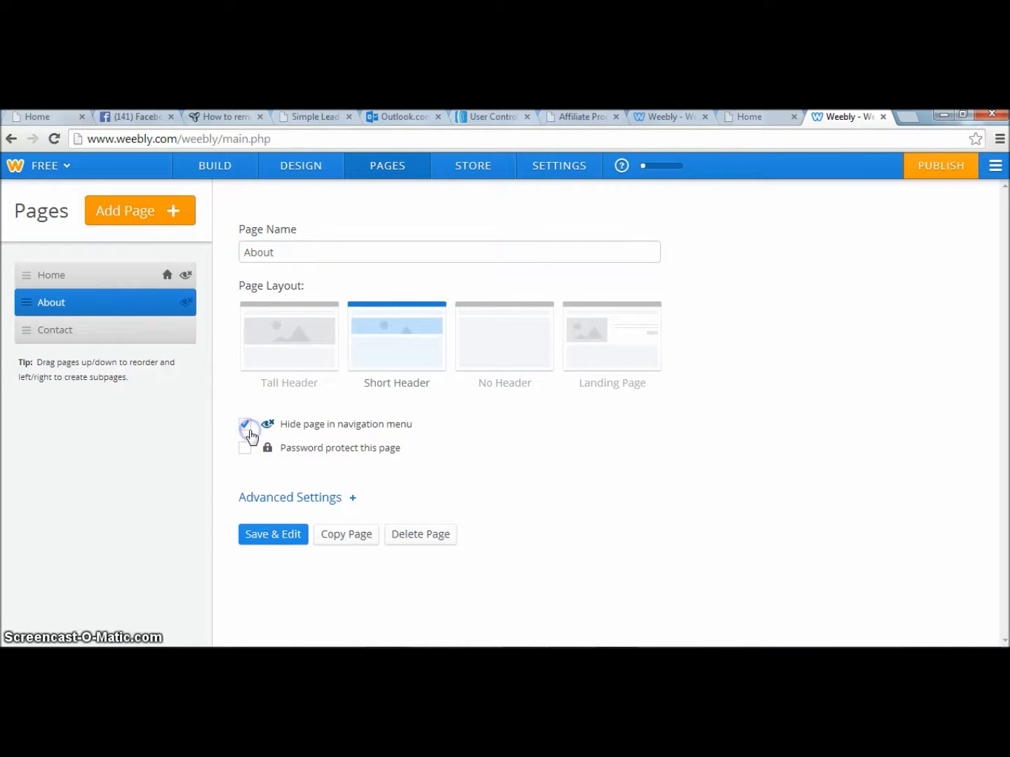
{"action": "left_click", "coordinate": [166, 331]}
{"action": "left_click", "coordinate": [244, 424]}
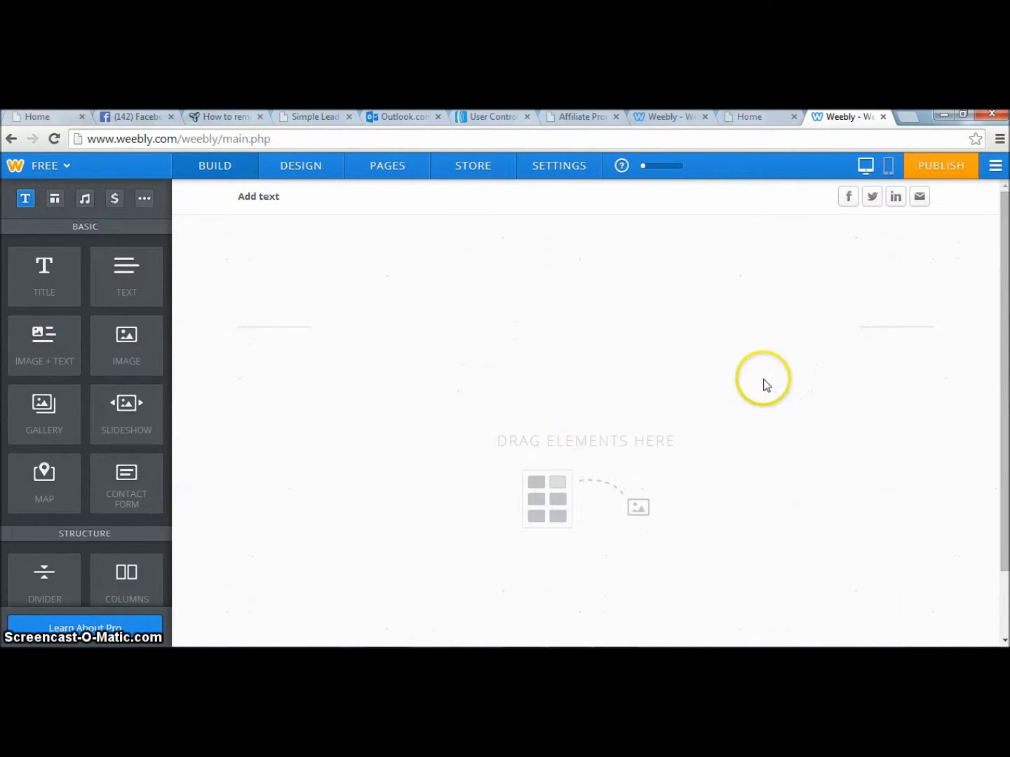
Open the header's social media links list.
{"action": "left_click_drag", "start_coordinate": [1003, 266], "coordinate": [1006, 356]}
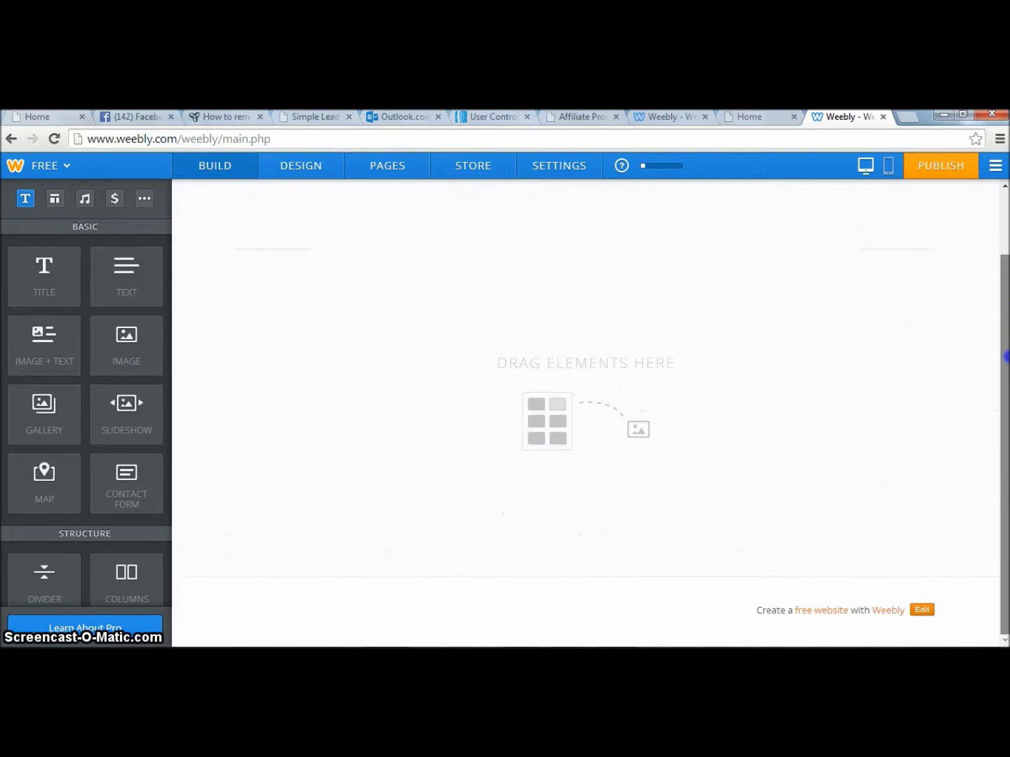
{"action": "left_click_drag", "start_coordinate": [1000, 267], "coordinate": [1002, 249]}
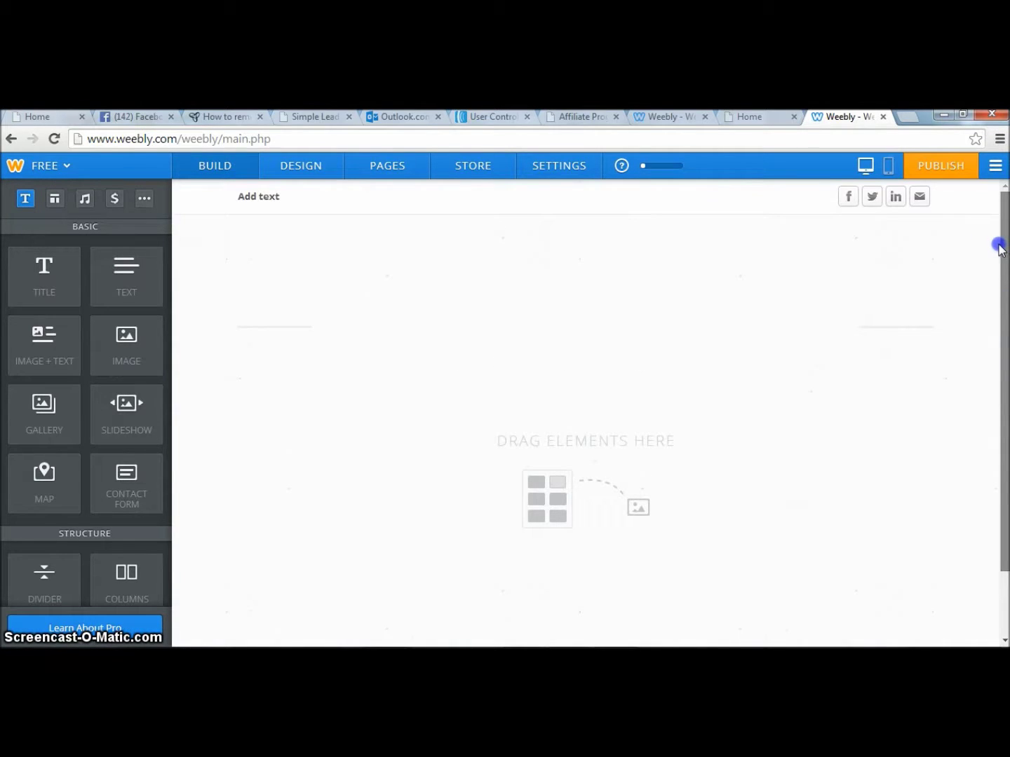
{"action": "left_click", "coordinate": [854, 200]}
{"action": "left_click", "coordinate": [876, 207]}
{"action": "left_click", "coordinate": [841, 209]}
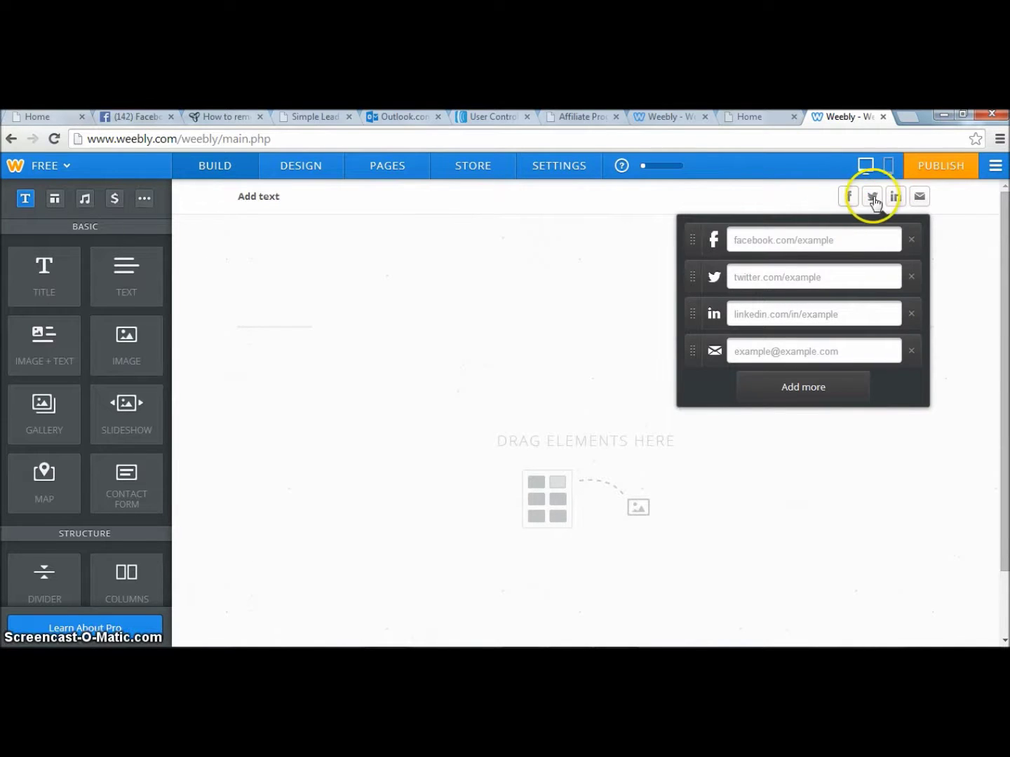
{"action": "left_click", "coordinate": [831, 213]}
{"action": "left_click", "coordinate": [872, 198]}
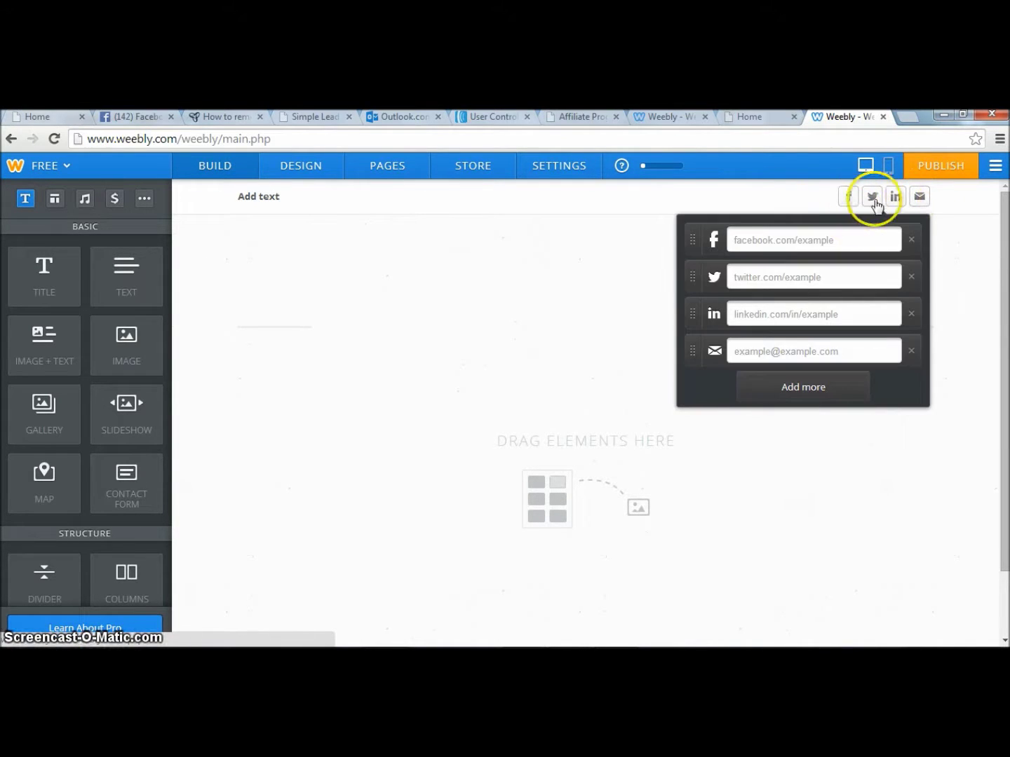
Delete the email and LinkedIn links and drag a Title block onto the page.
{"action": "left_click", "coordinate": [910, 351]}
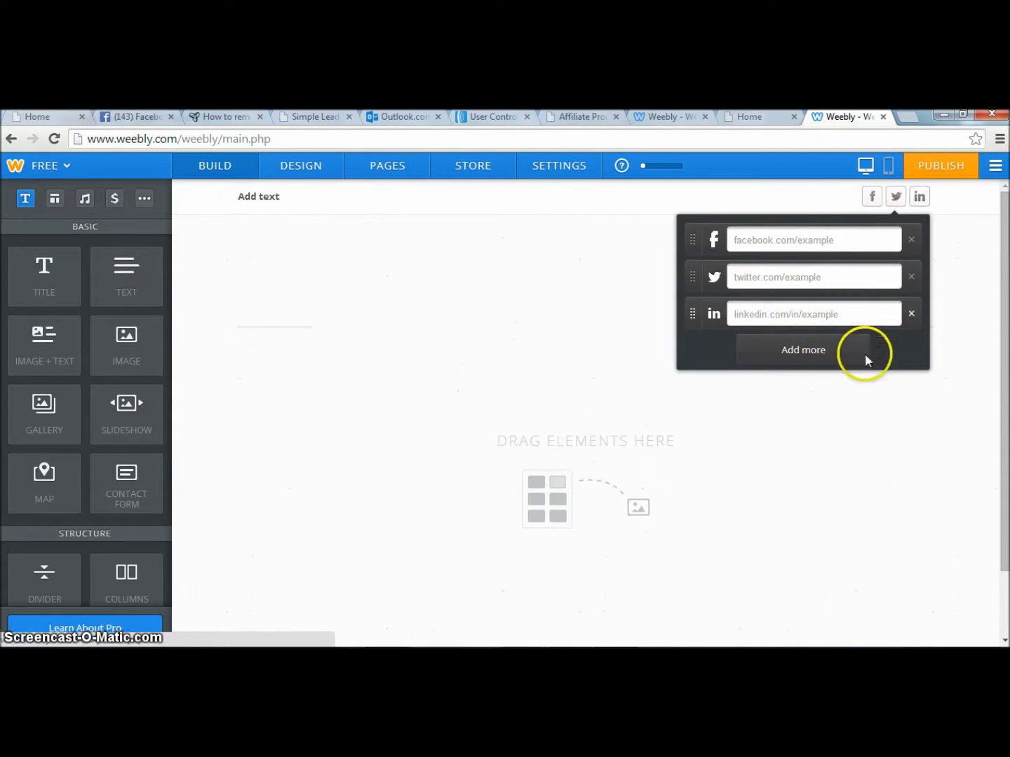
{"action": "left_click", "coordinate": [912, 315]}
{"action": "left_click", "coordinate": [873, 402]}
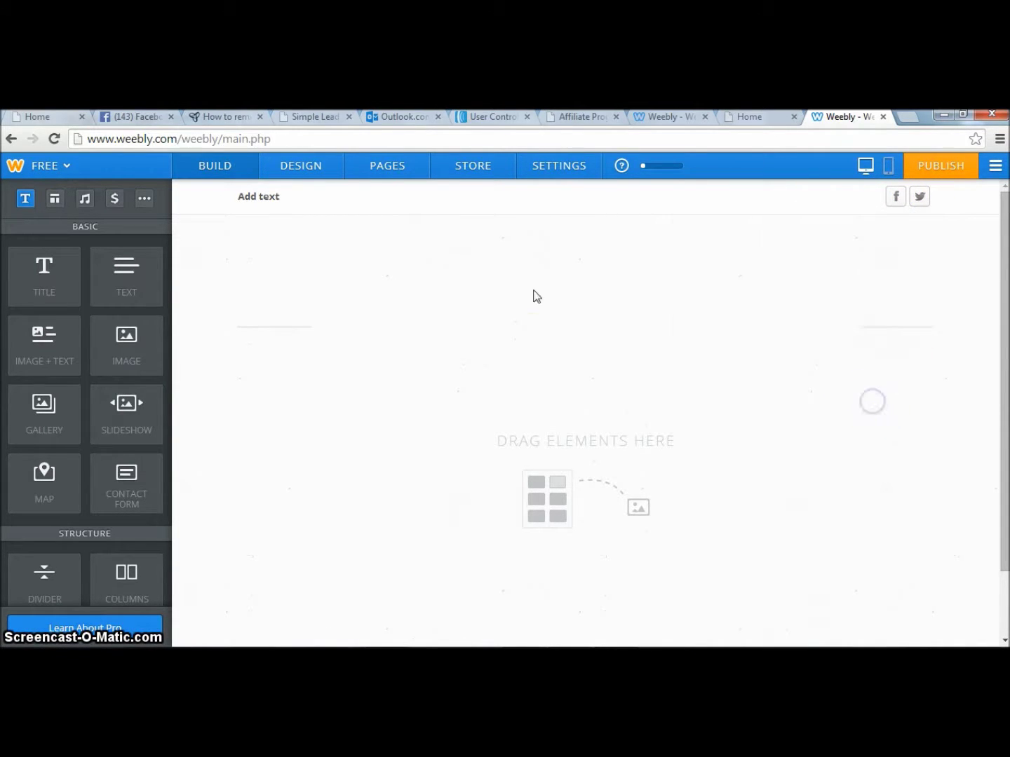
{"action": "left_click_drag", "start_coordinate": [42, 277], "coordinate": [526, 425]}
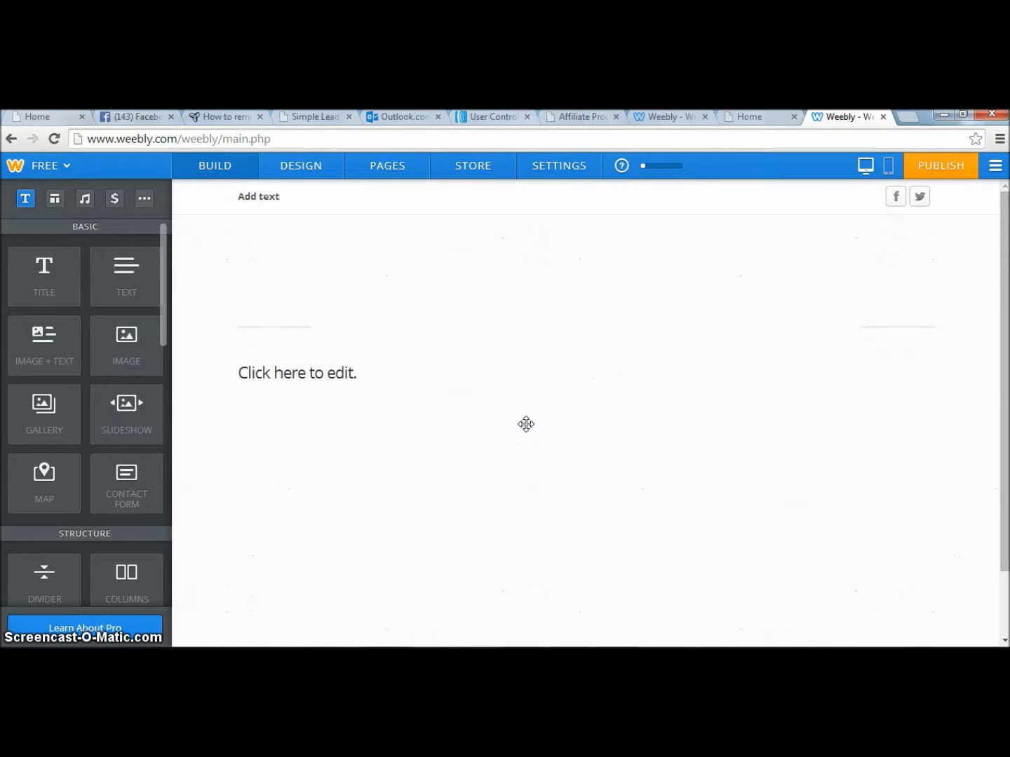
Paste the Notepad headline 'How To Automatically Generate $1,000's Online…' into the title block.
{"action": "left_click", "coordinate": [364, 369]}
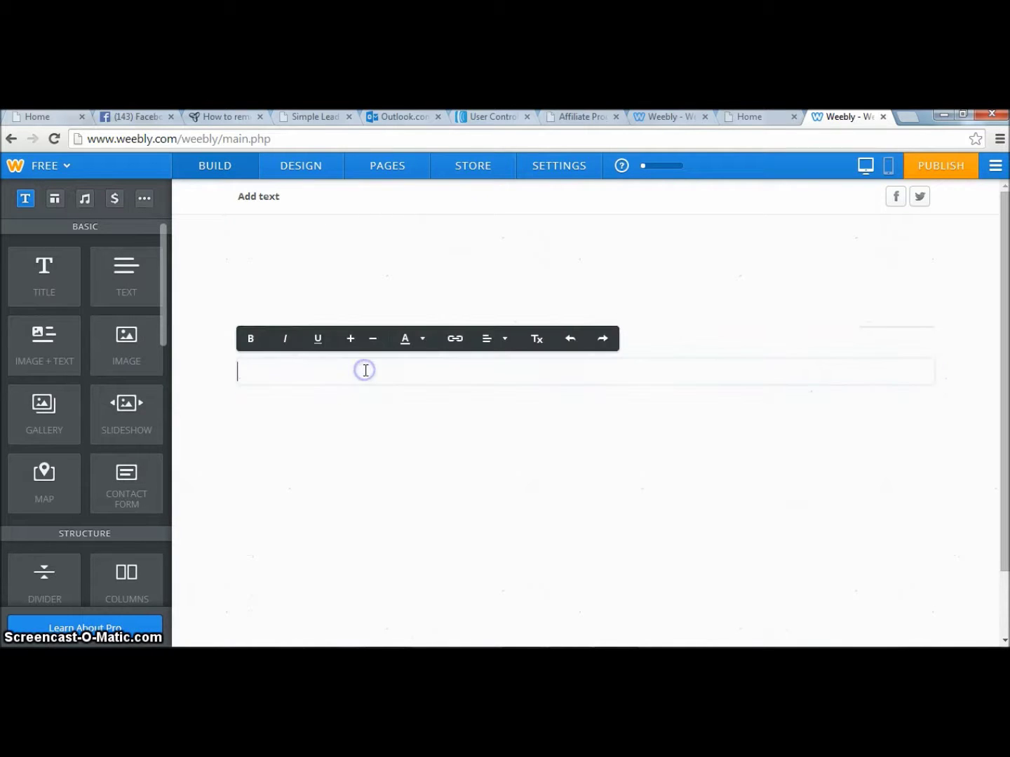
{"action": "left_click", "coordinate": [546, 645]}
{"action": "left_click_drag", "start_coordinate": [584, 597], "coordinate": [413, 568]}
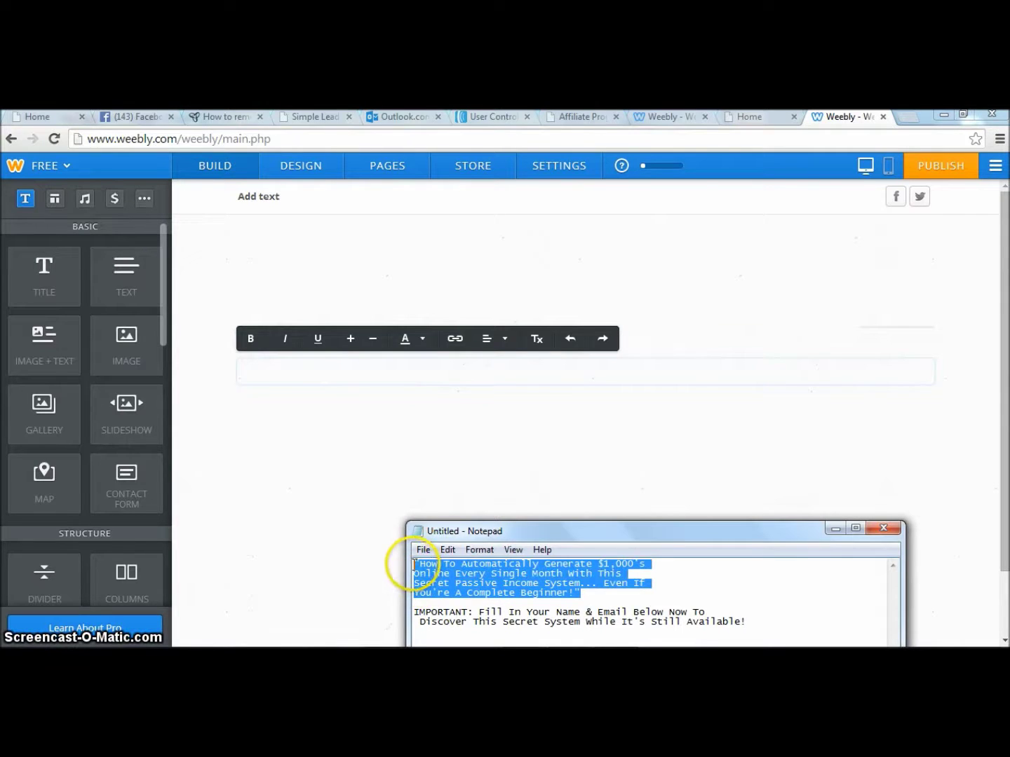
{"action": "right_click", "coordinate": [457, 579]}
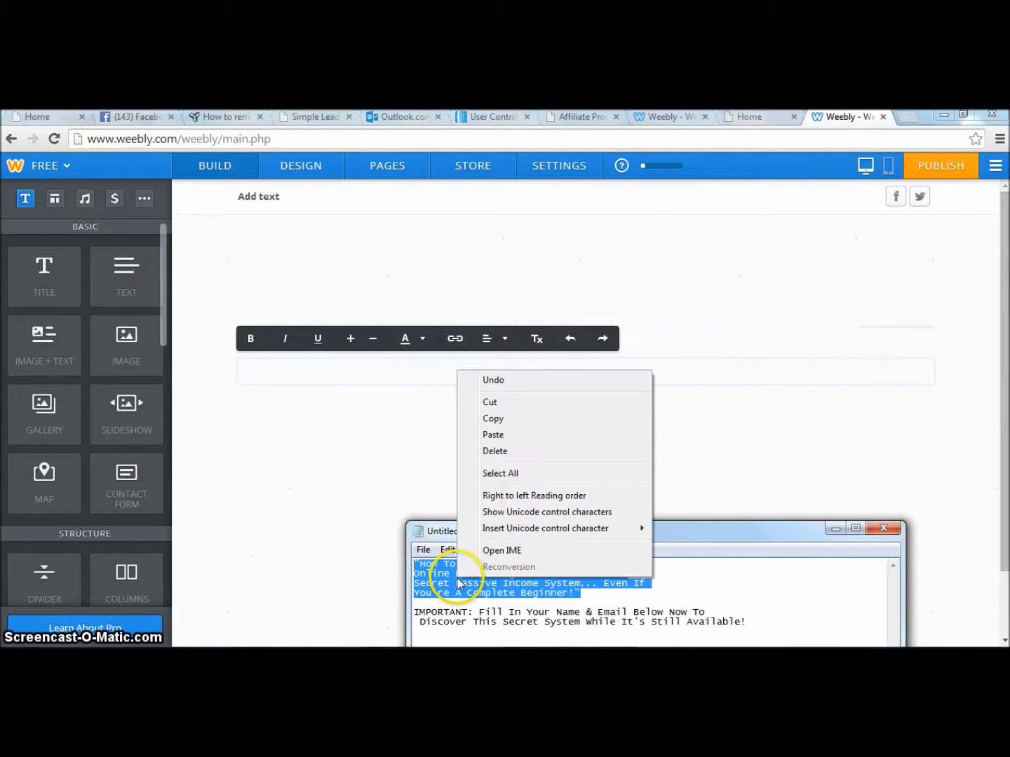
{"action": "left_click", "coordinate": [514, 420]}
{"action": "left_click", "coordinate": [336, 372]}
{"action": "key", "text": "ctrl+v"}
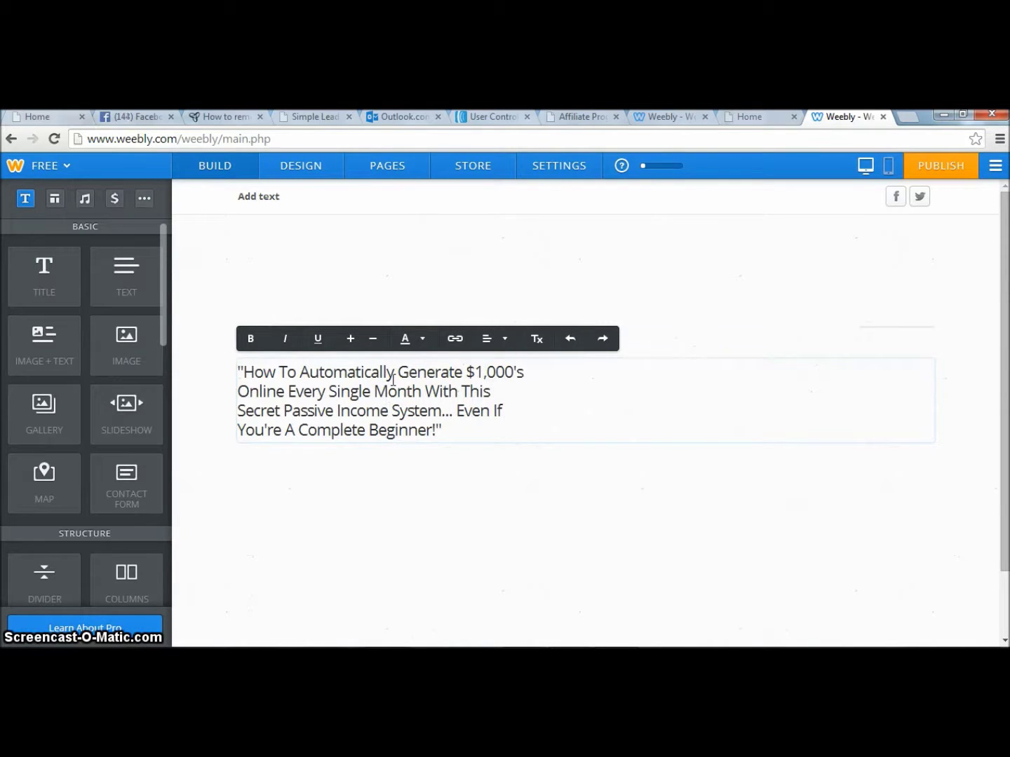
Select all four headline lines and increase their font size.
{"action": "left_click", "coordinate": [387, 436]}
{"action": "left_click_drag", "start_coordinate": [239, 367], "coordinate": [457, 424]}
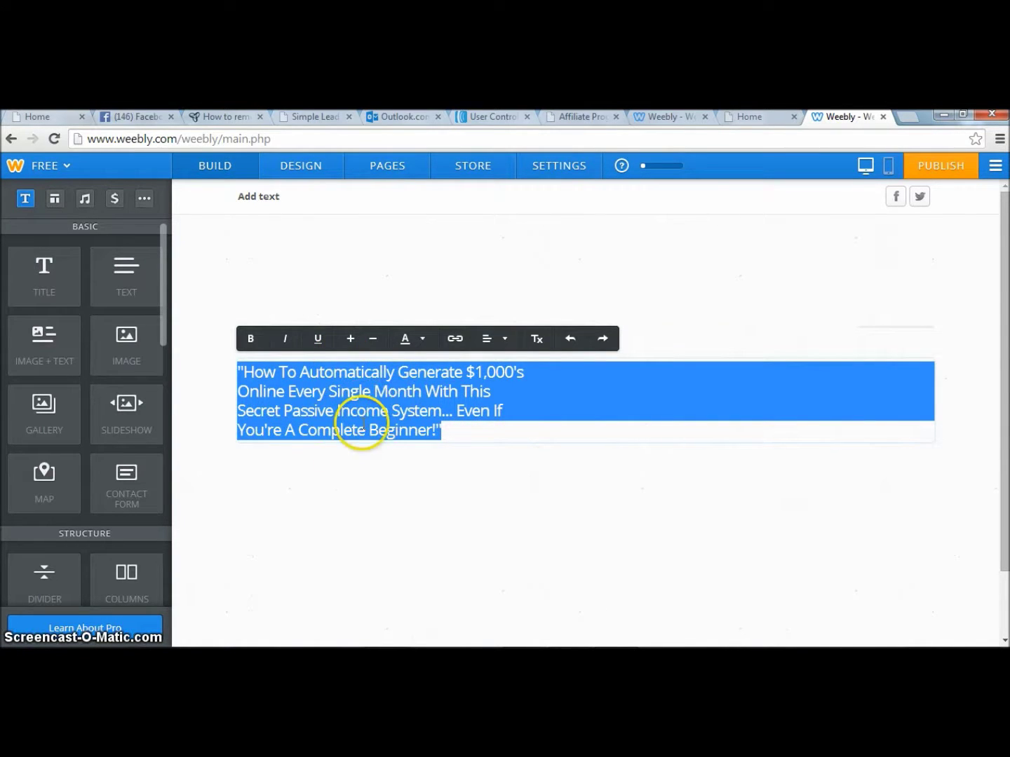
{"action": "left_click", "coordinate": [350, 341]}
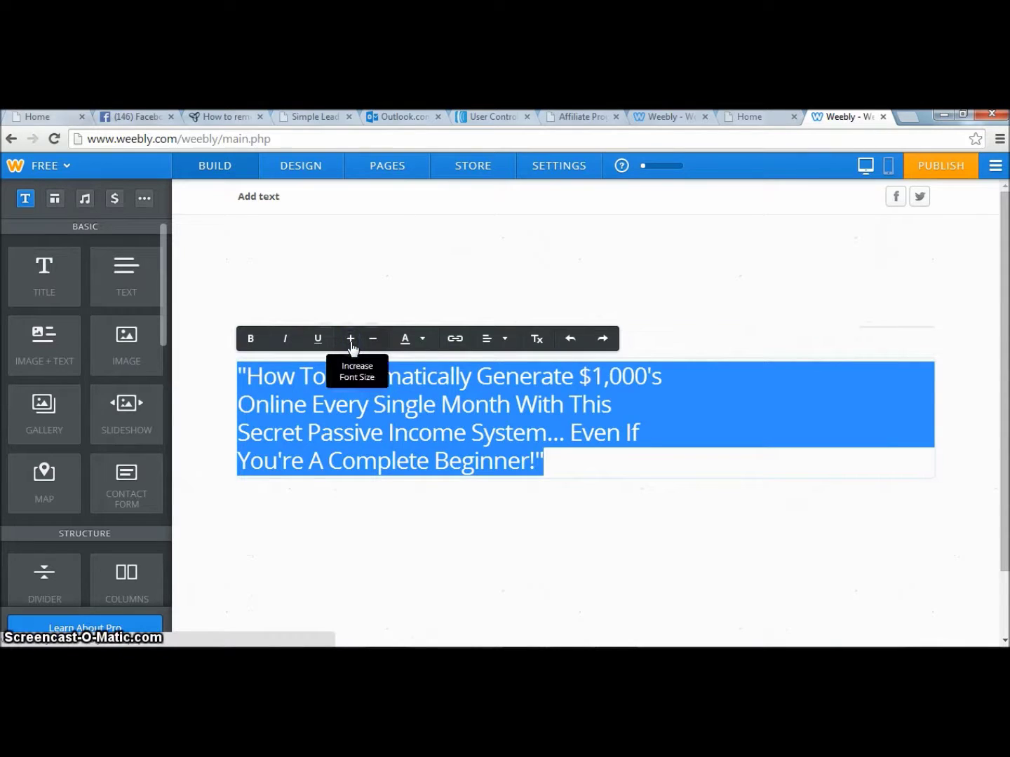
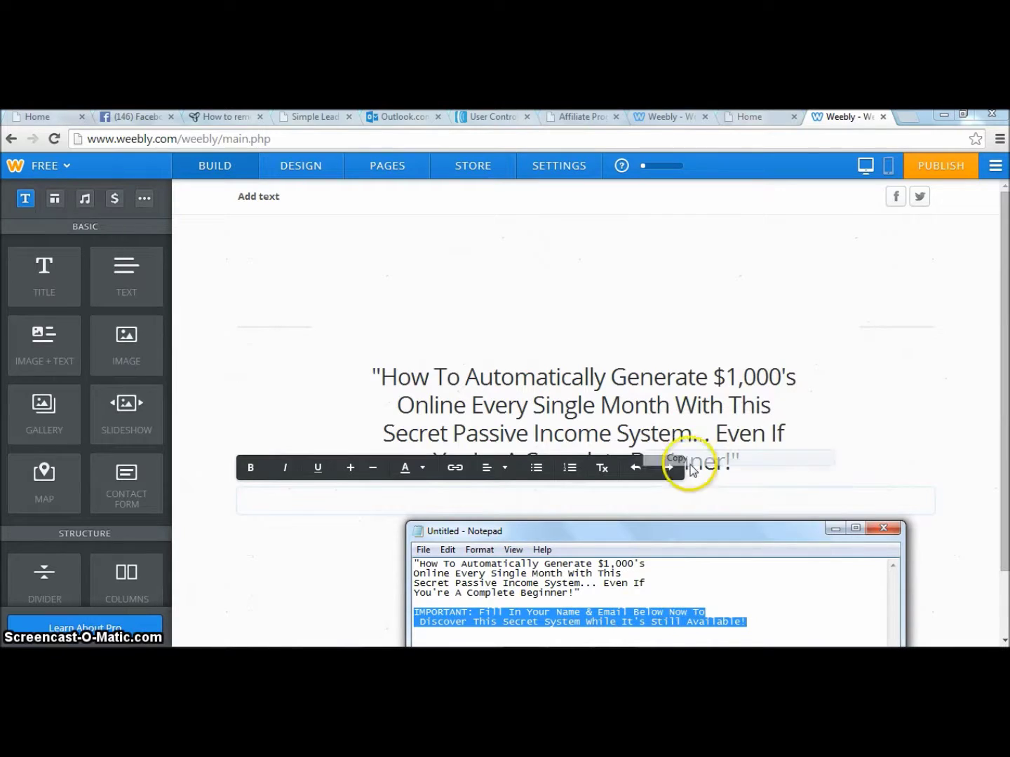
Paste the IMPORTANT call-to-action lines into the empty text box and centre them.
{"action": "left_click", "coordinate": [306, 504]}
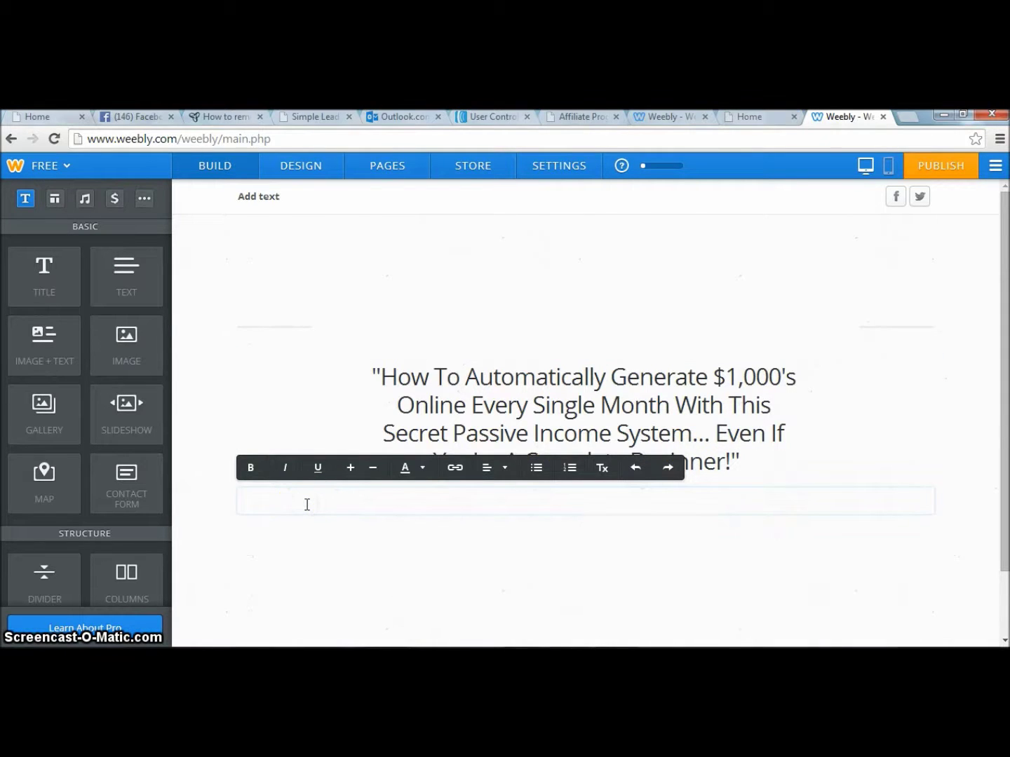
{"action": "key", "text": "ctrl+v"}
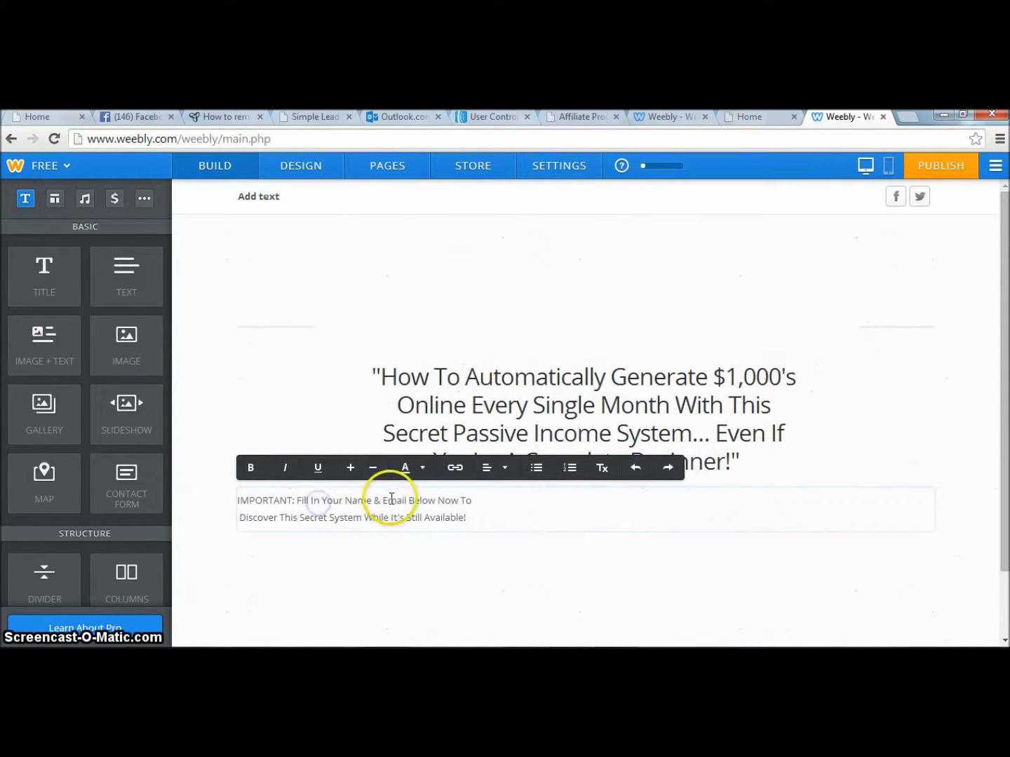
{"action": "left_click", "coordinate": [395, 508]}
{"action": "left_click_drag", "start_coordinate": [395, 508], "coordinate": [312, 498]}
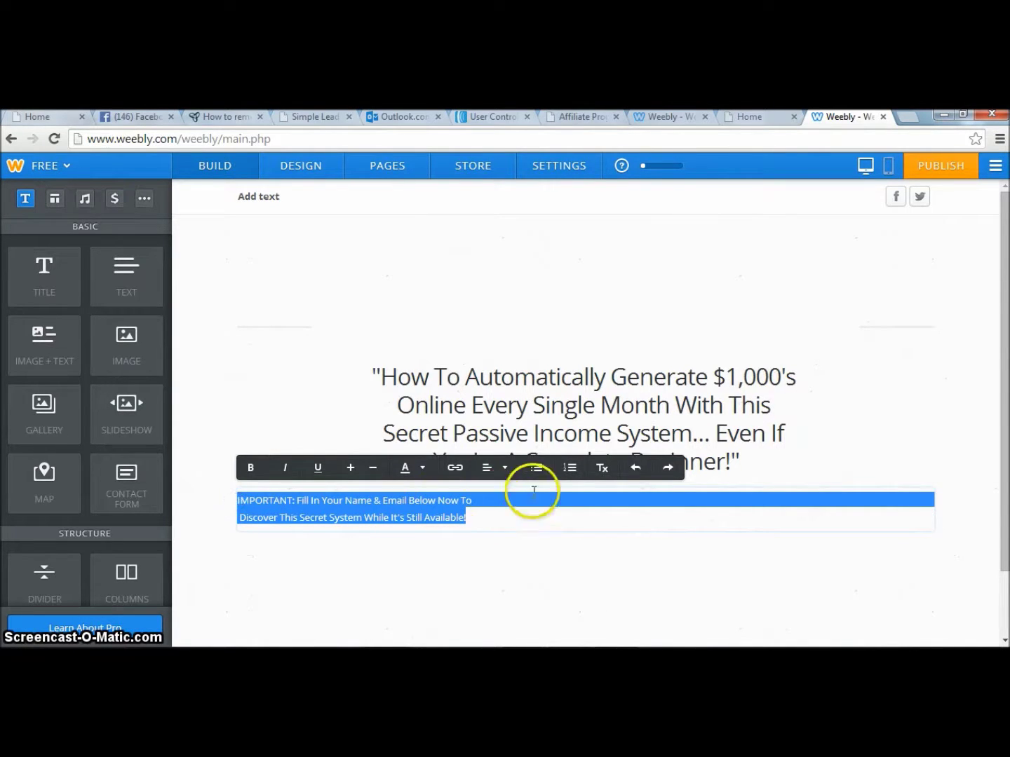
{"action": "left_click", "coordinate": [486, 468]}
{"action": "left_click", "coordinate": [504, 517]}
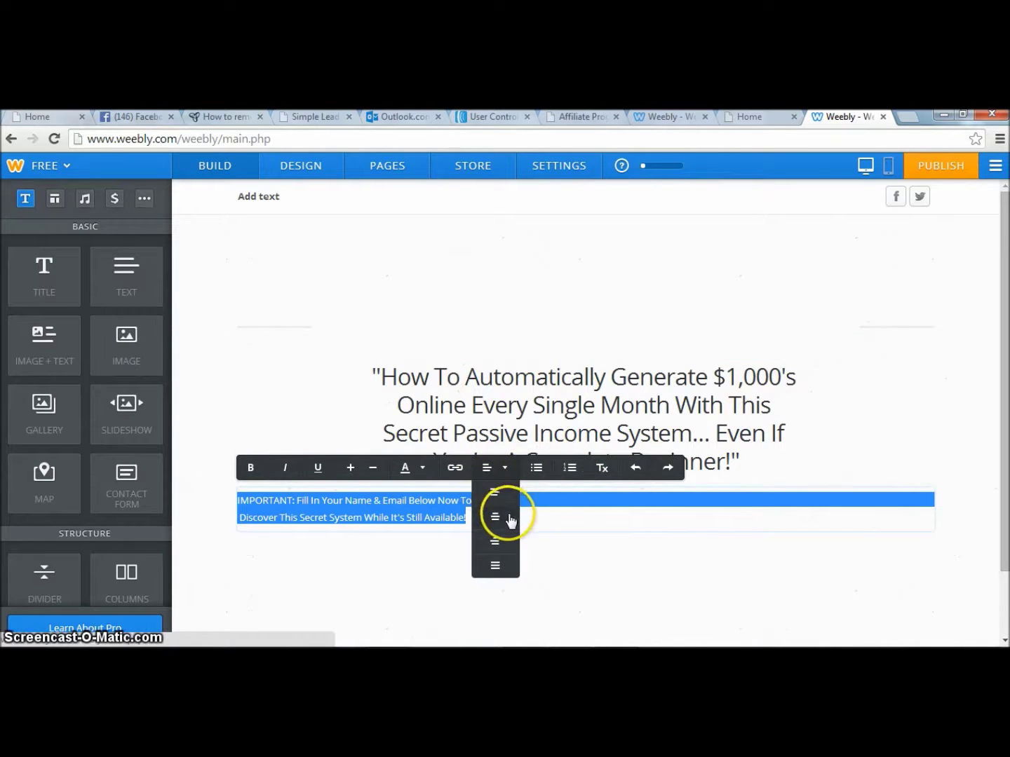
Make the IMPORTANT lines' font a little larger than before.
{"action": "left_click", "coordinate": [350, 468]}
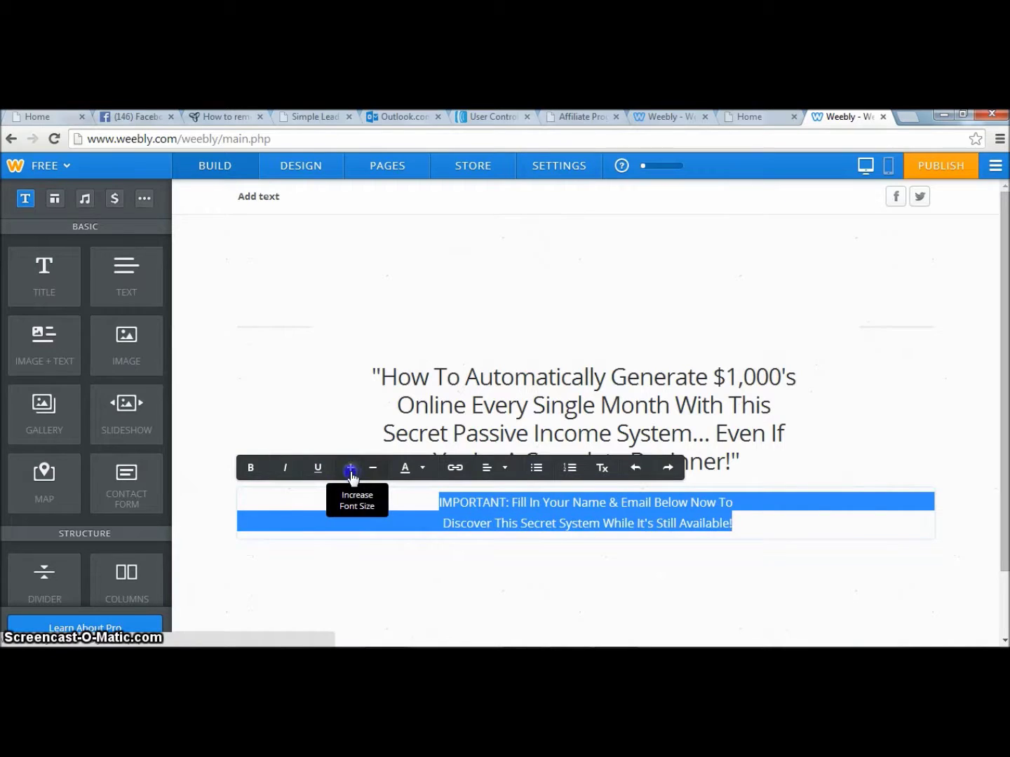
{"action": "left_click", "coordinate": [352, 476]}
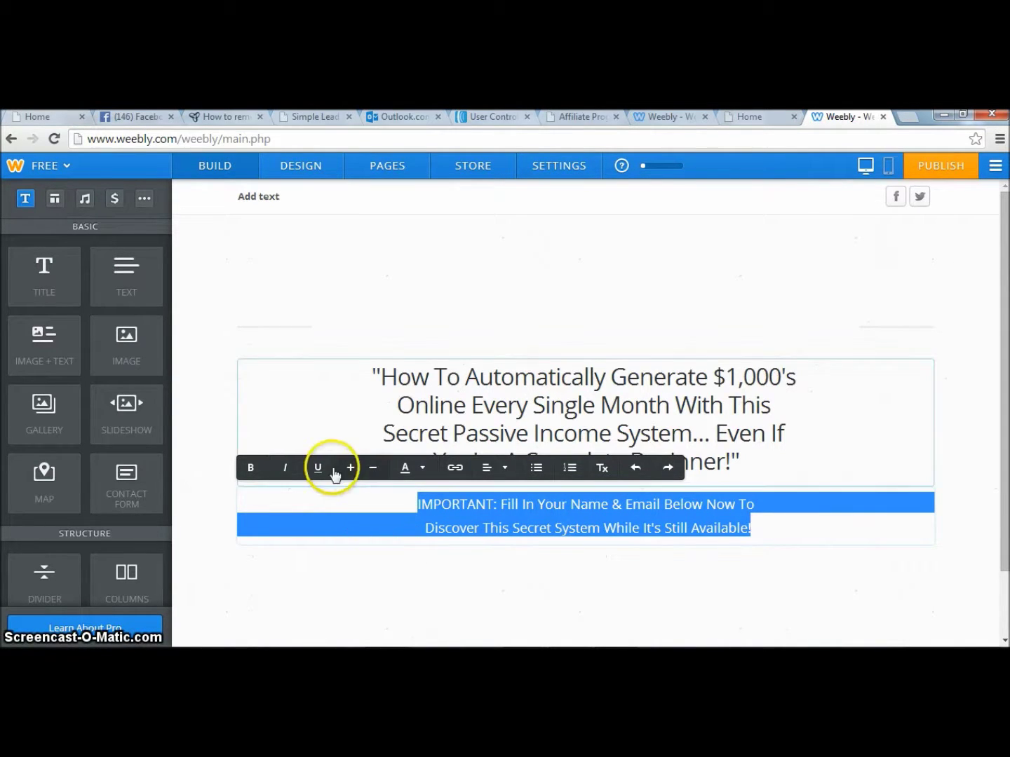
{"action": "left_click", "coordinate": [351, 469]}
{"action": "left_click", "coordinate": [371, 467]}
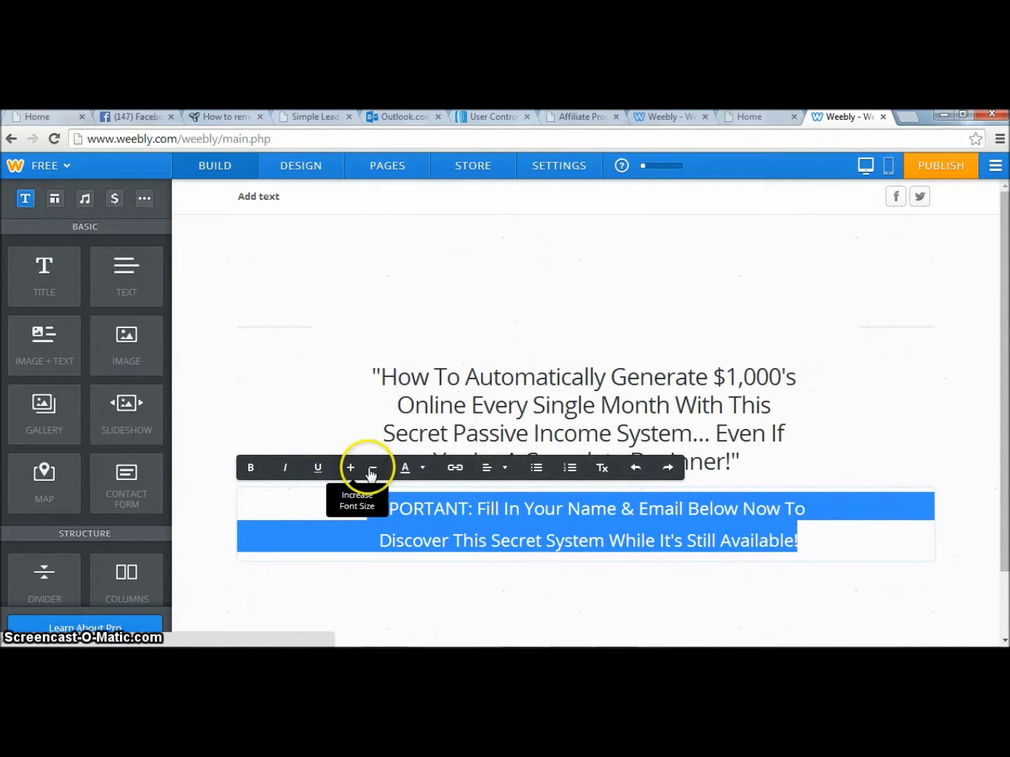
{"action": "left_click", "coordinate": [402, 523]}
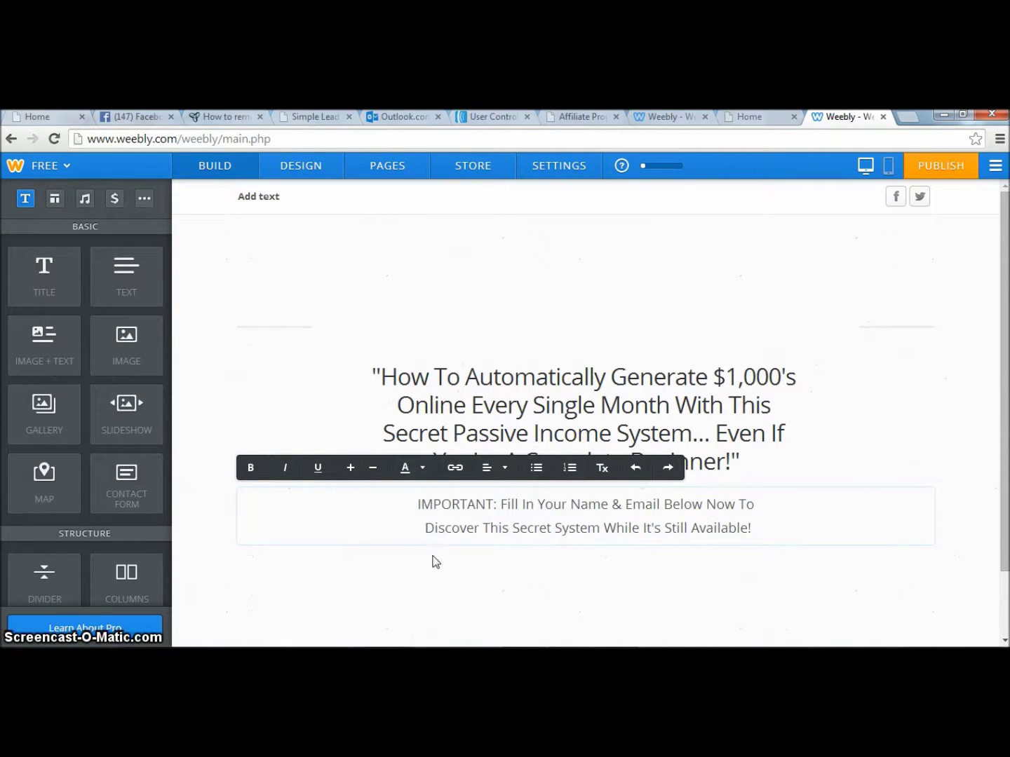
{"action": "left_click", "coordinate": [451, 381]}
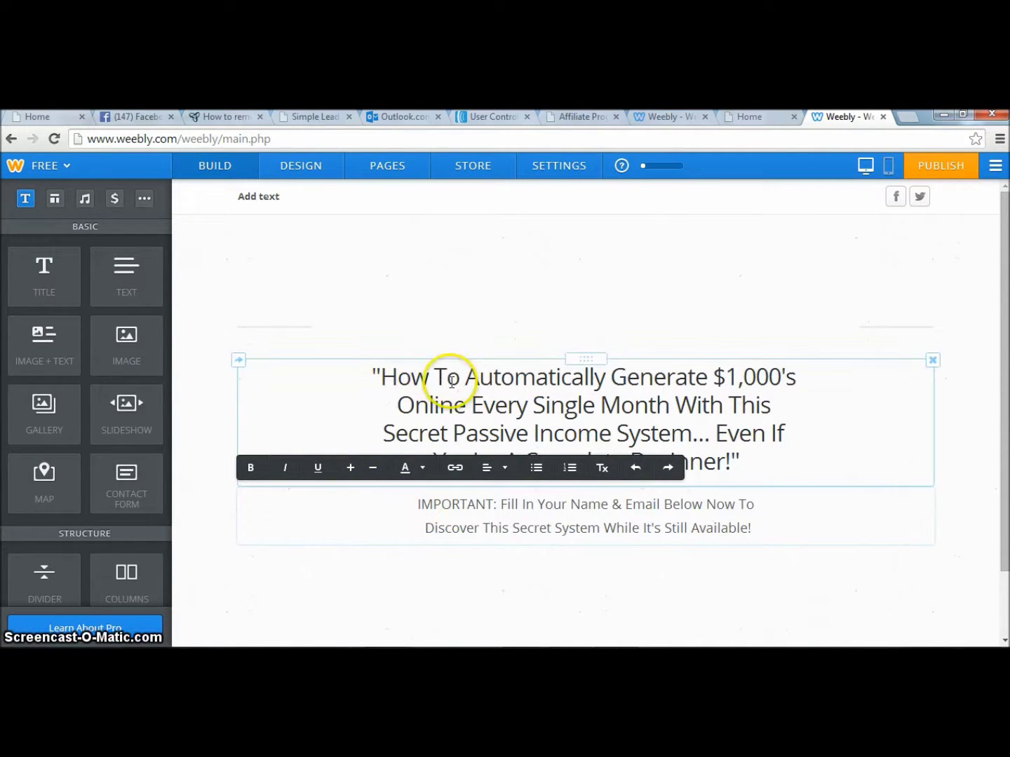
Make the headline phrase 'Automatically Generate $1,000's Online Every Single Month' bold dark red.
{"action": "left_click_drag", "start_coordinate": [482, 378], "coordinate": [595, 388]}
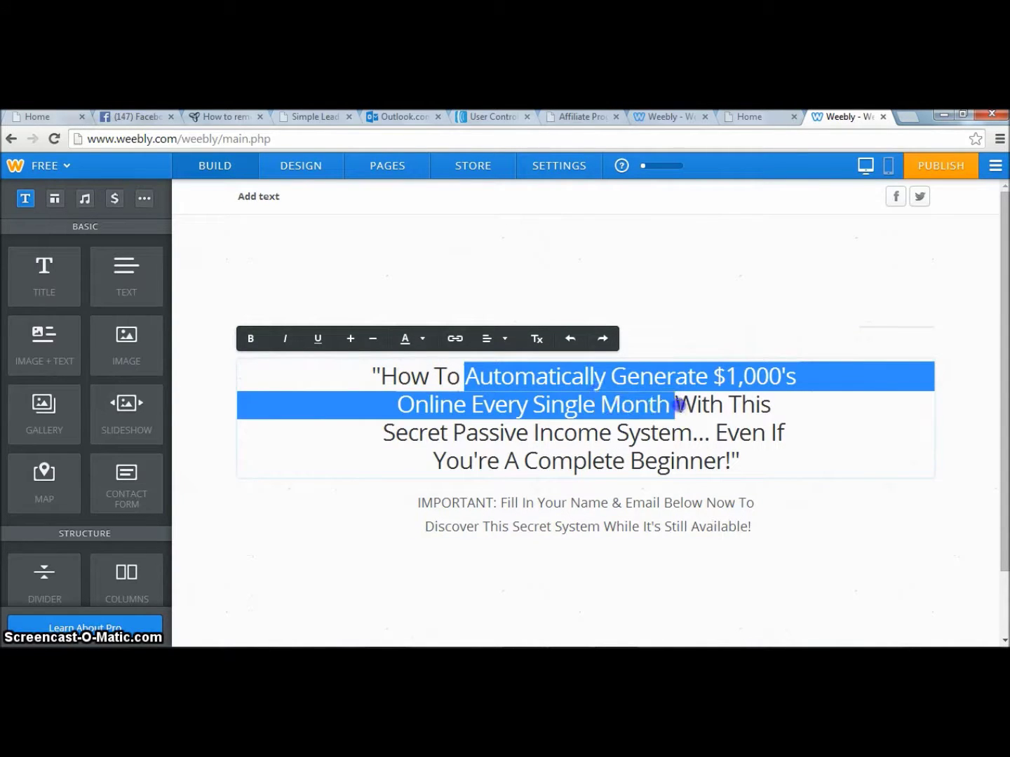
{"action": "left_click", "coordinate": [424, 342]}
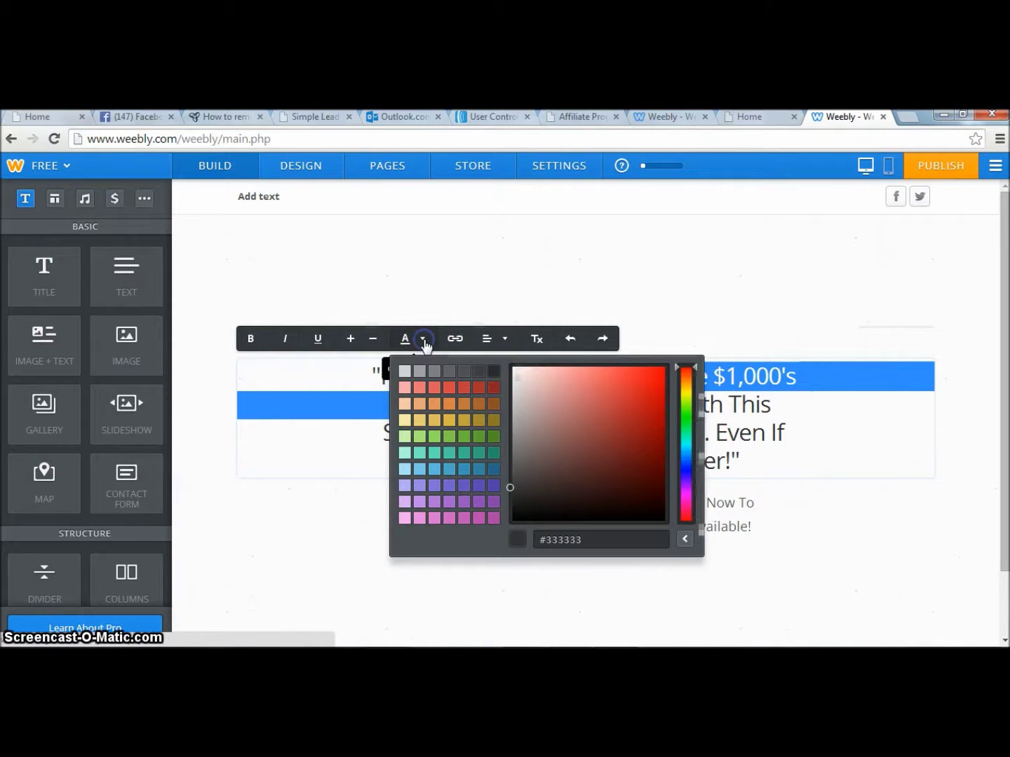
{"action": "left_click", "coordinate": [480, 395]}
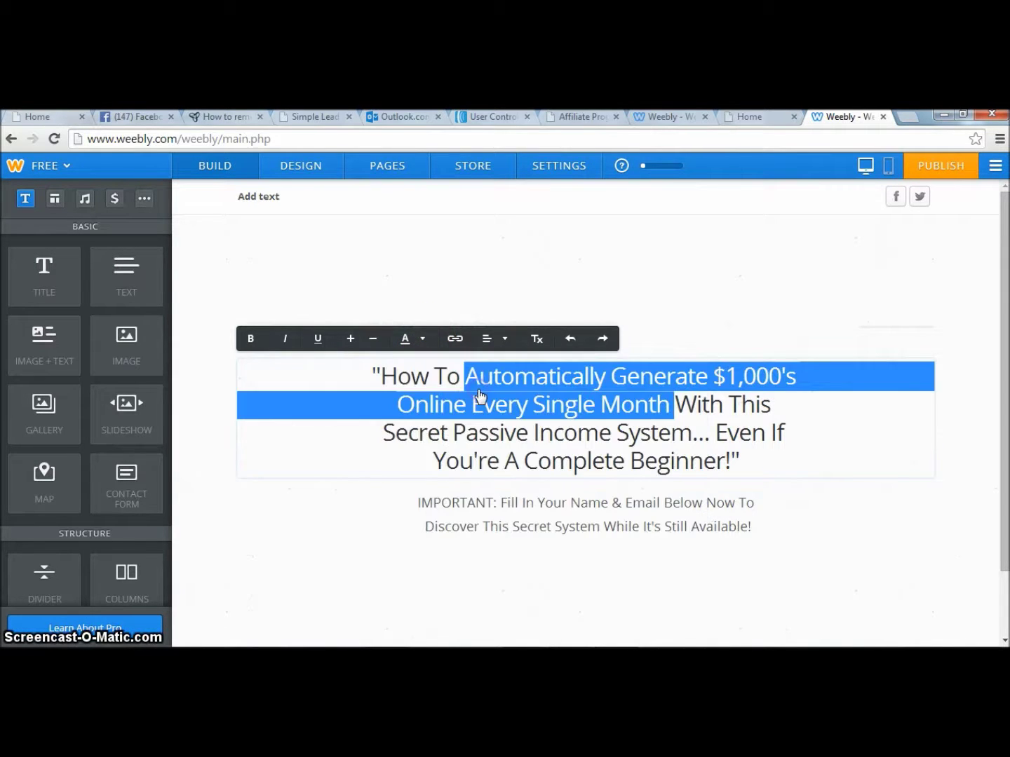
{"action": "left_click", "coordinate": [253, 338]}
{"action": "left_click", "coordinate": [308, 434]}
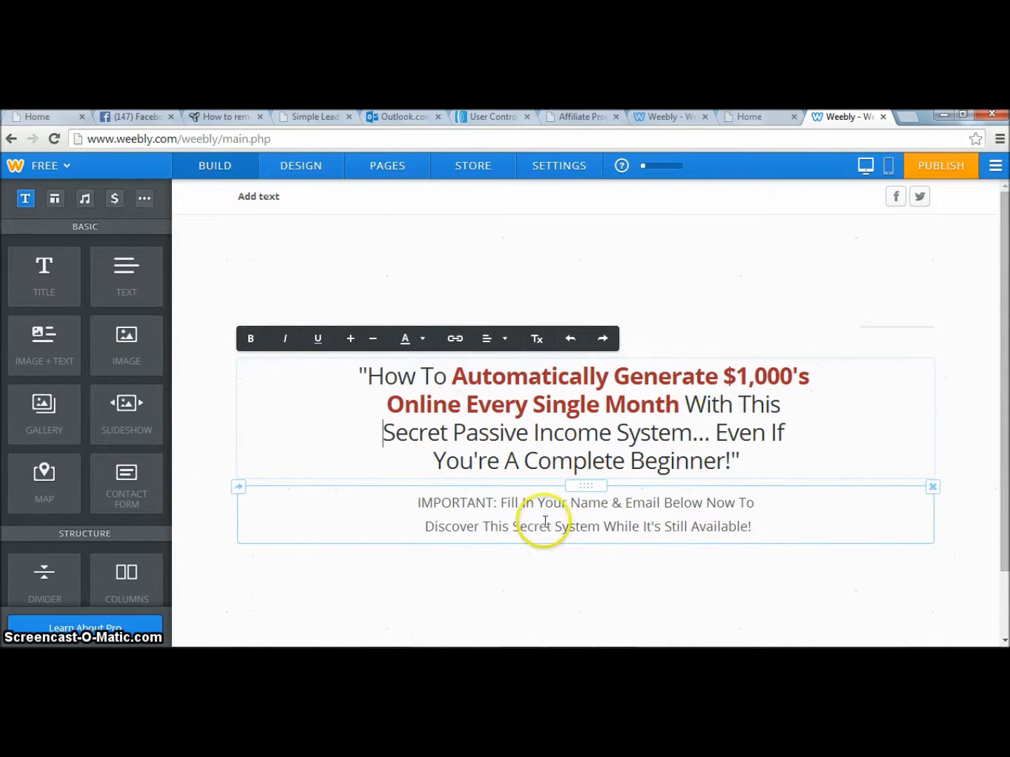
Colour the 'IMPORTANT:' label red and underline it.
{"action": "left_click_drag", "start_coordinate": [415, 503], "coordinate": [422, 503]}
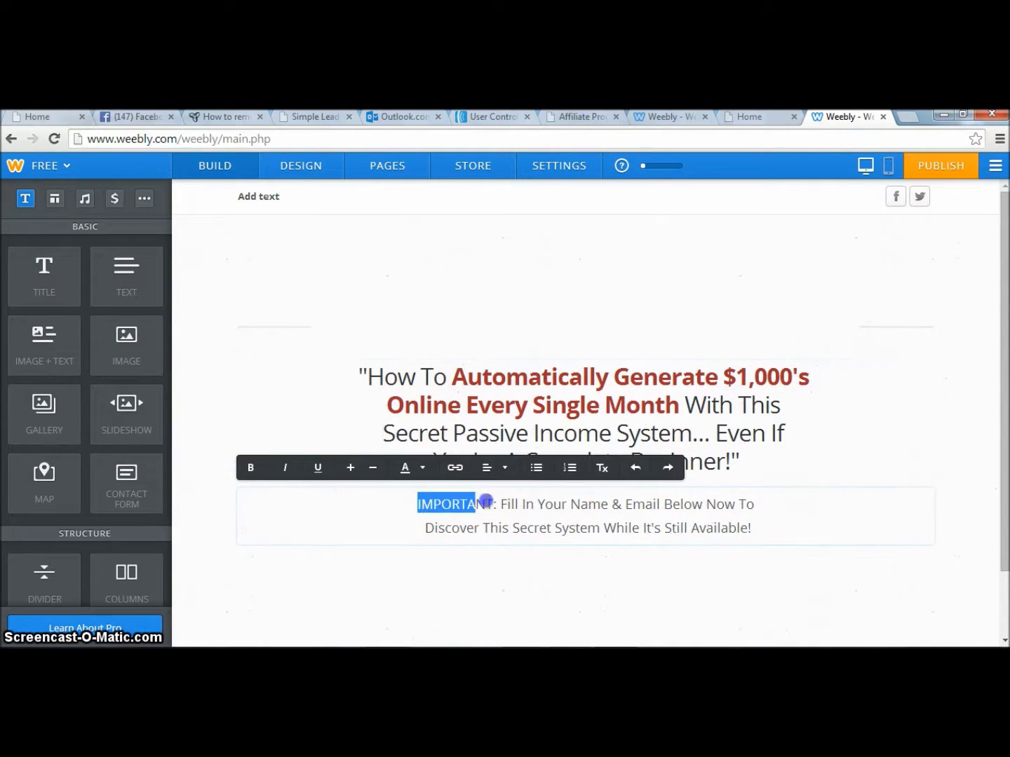
{"action": "left_click_drag", "start_coordinate": [496, 503], "coordinate": [499, 503]}
{"action": "left_click", "coordinate": [420, 476]}
{"action": "left_click", "coordinate": [420, 474]}
{"action": "left_click", "coordinate": [420, 474]}
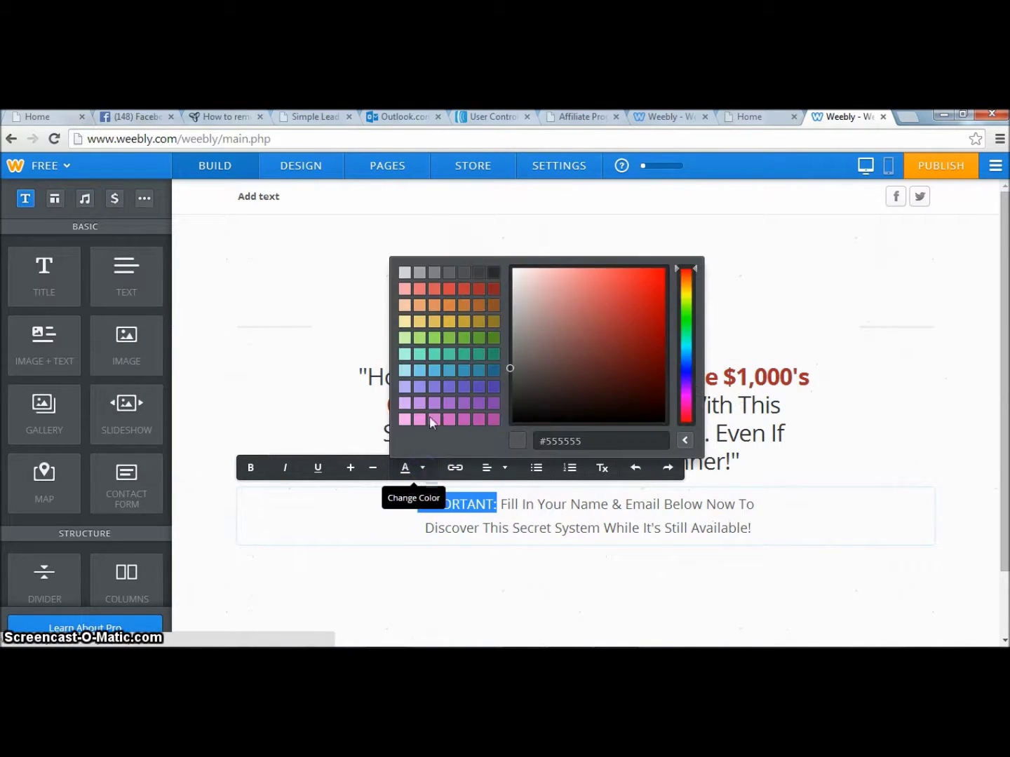
{"action": "left_click", "coordinate": [479, 289]}
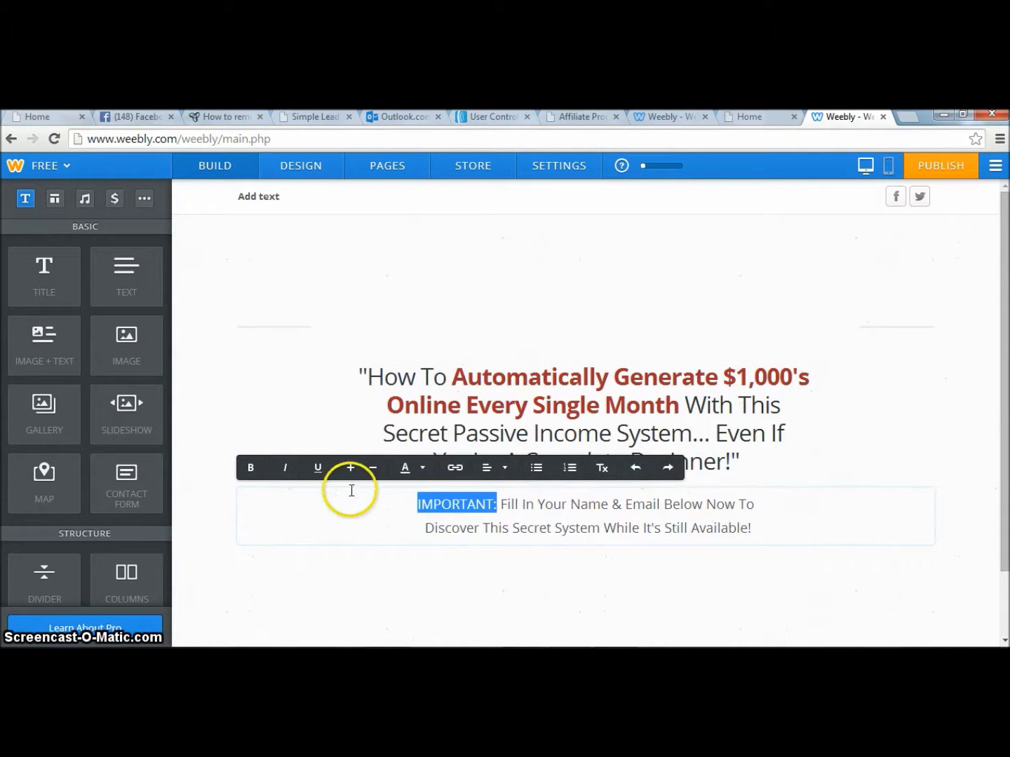
{"action": "left_click", "coordinate": [317, 468]}
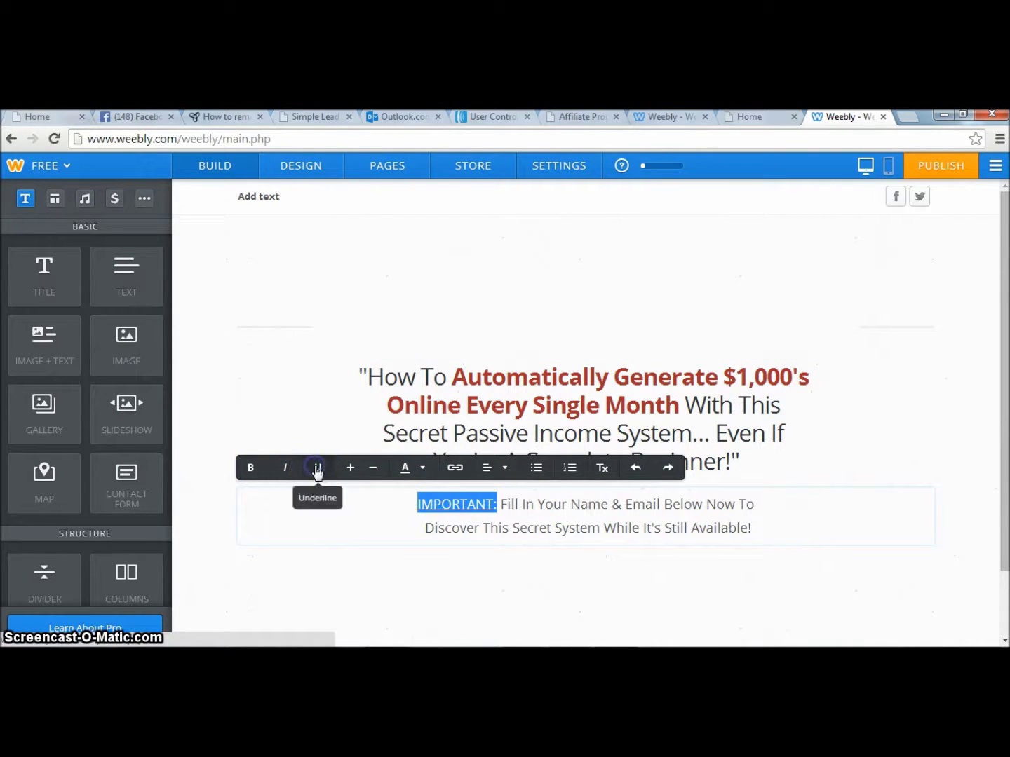
{"action": "left_click", "coordinate": [483, 576]}
Add a contact form below the IMPORTANT text, with a four-column row above it.
{"action": "left_click_drag", "start_coordinate": [1002, 292], "coordinate": [1007, 371]}
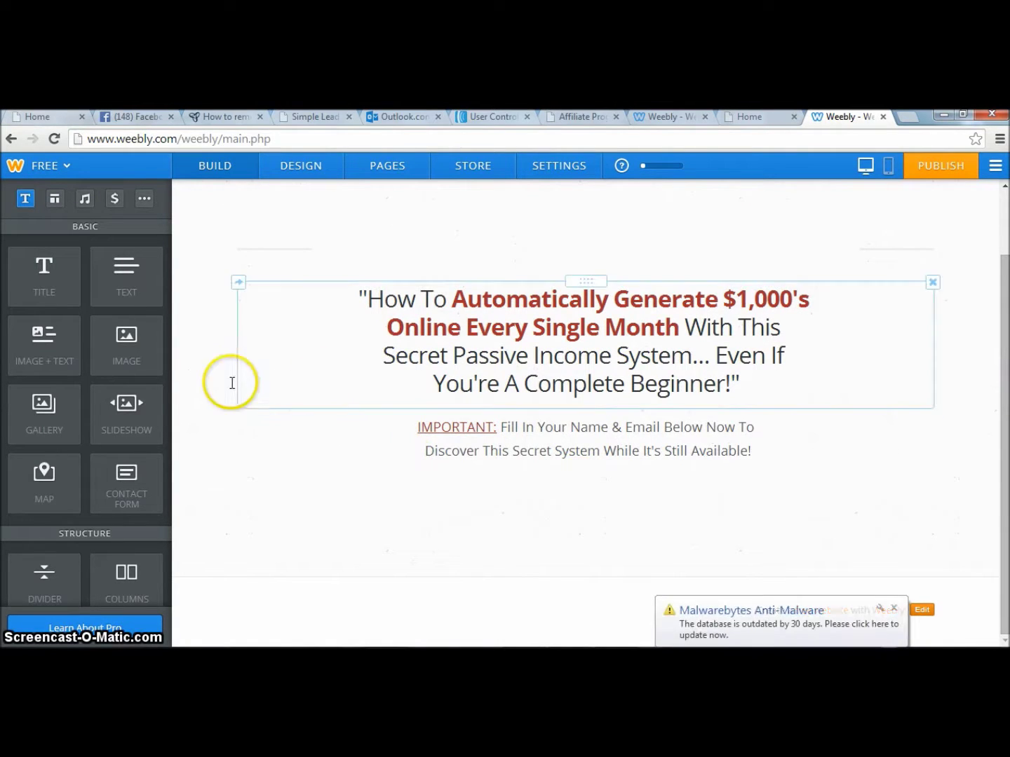
{"action": "left_click_drag", "start_coordinate": [126, 480], "coordinate": [608, 527]}
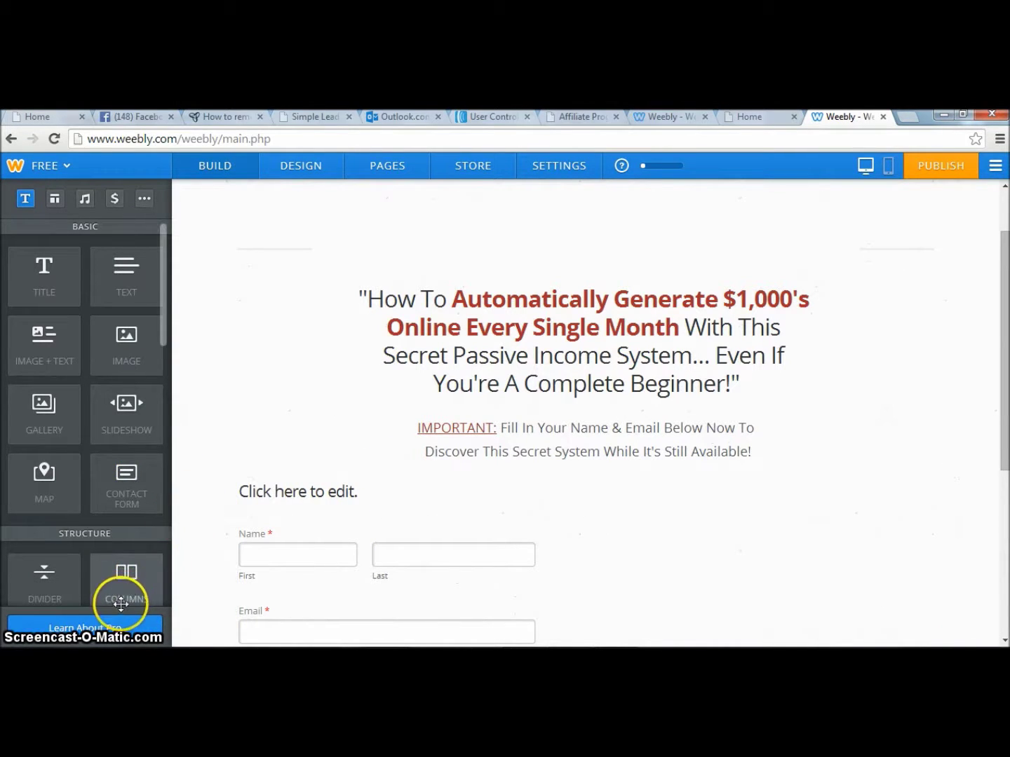
{"action": "left_click_drag", "start_coordinate": [136, 573], "coordinate": [537, 497]}
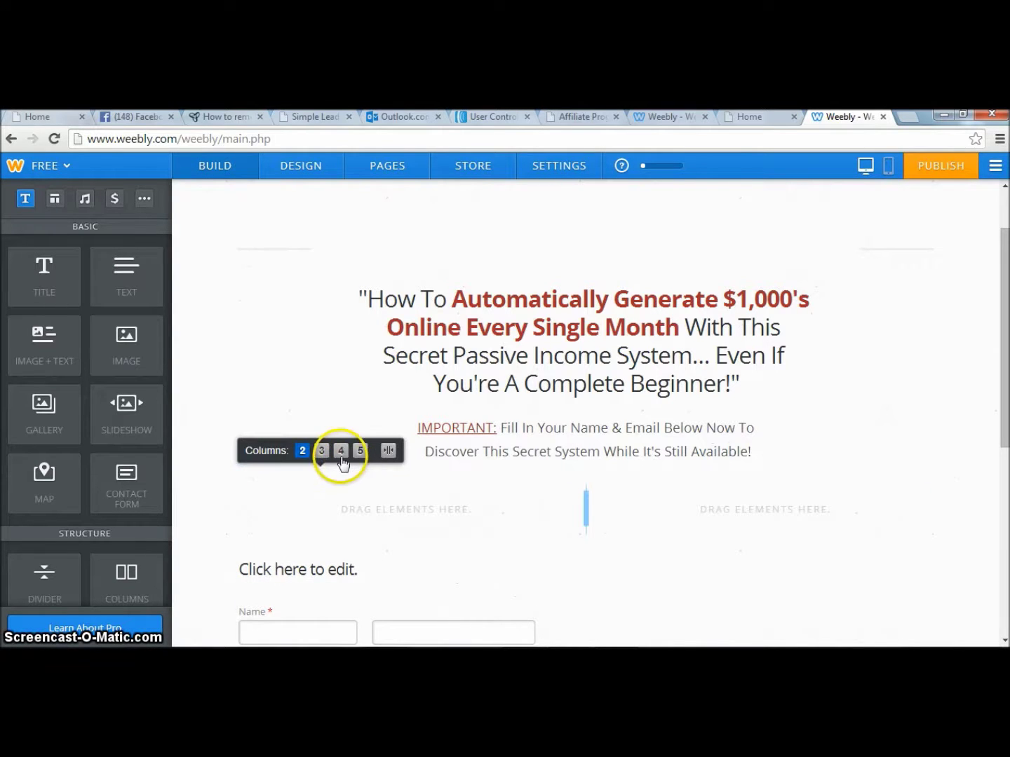
{"action": "left_click", "coordinate": [340, 451]}
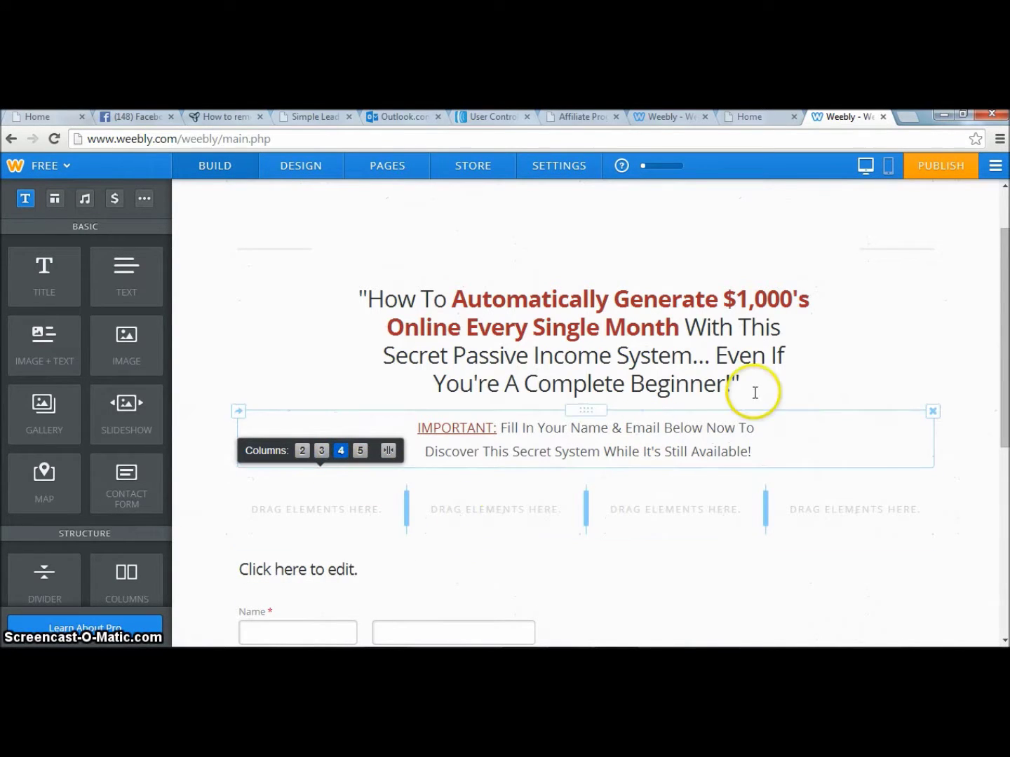
{"action": "left_click_drag", "start_coordinate": [1002, 280], "coordinate": [1006, 382]}
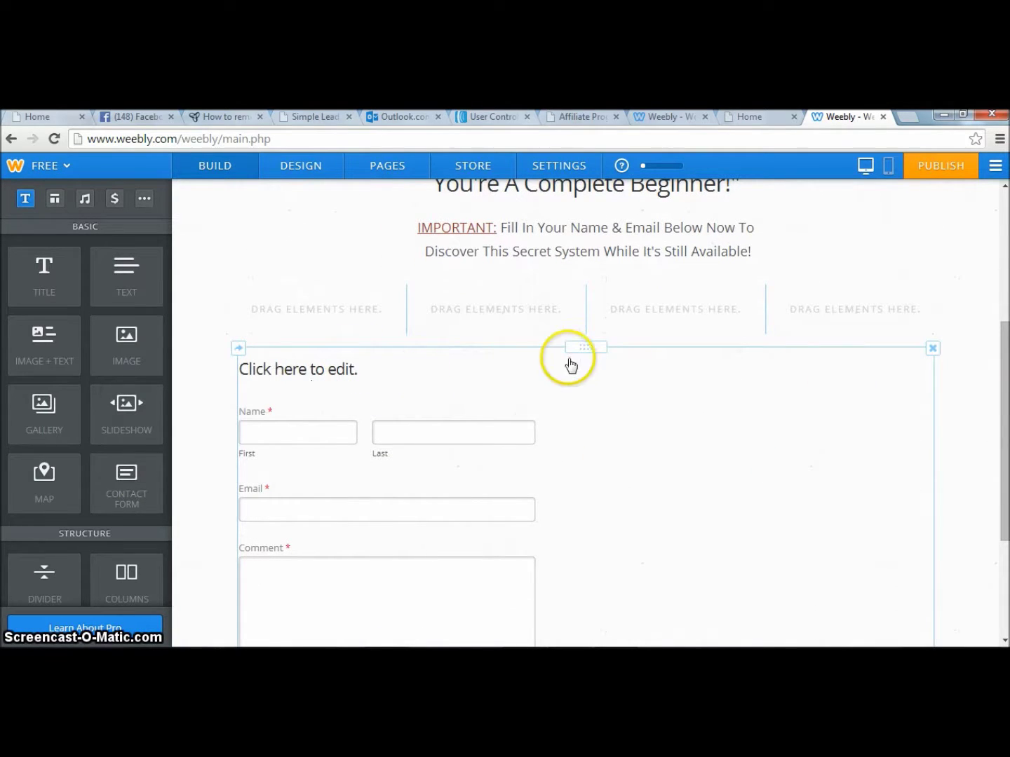
Delete the form's title row and Comment field, keeping name and email, and save the form.
{"action": "left_click", "coordinate": [553, 377]}
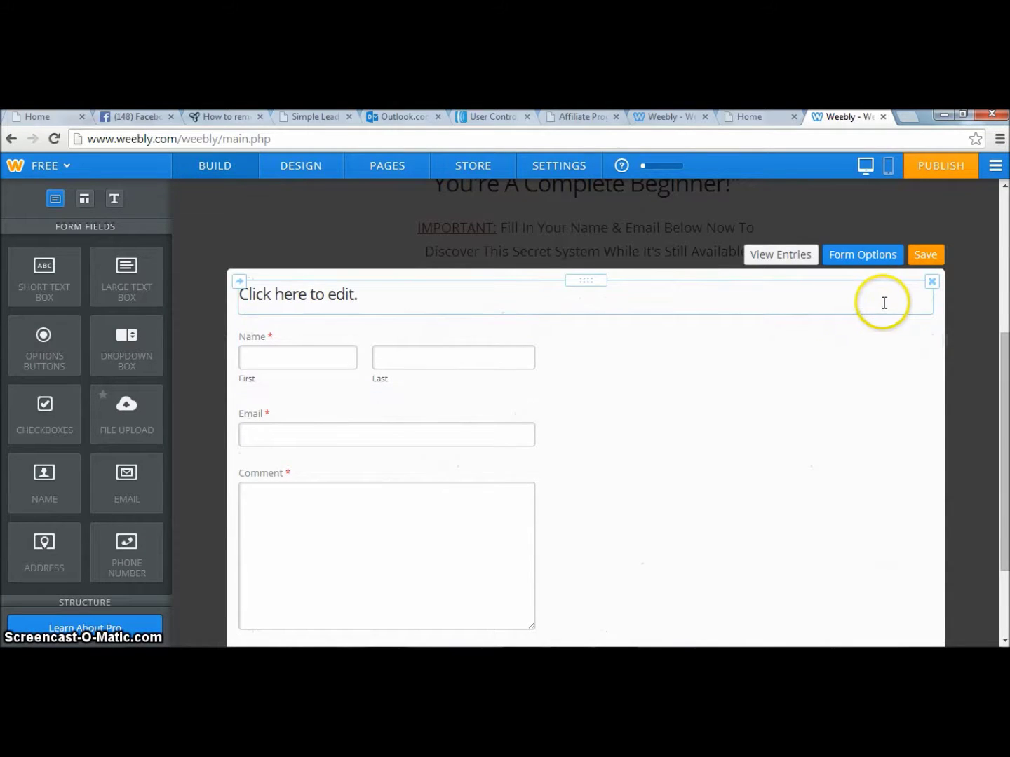
{"action": "left_click", "coordinate": [932, 283]}
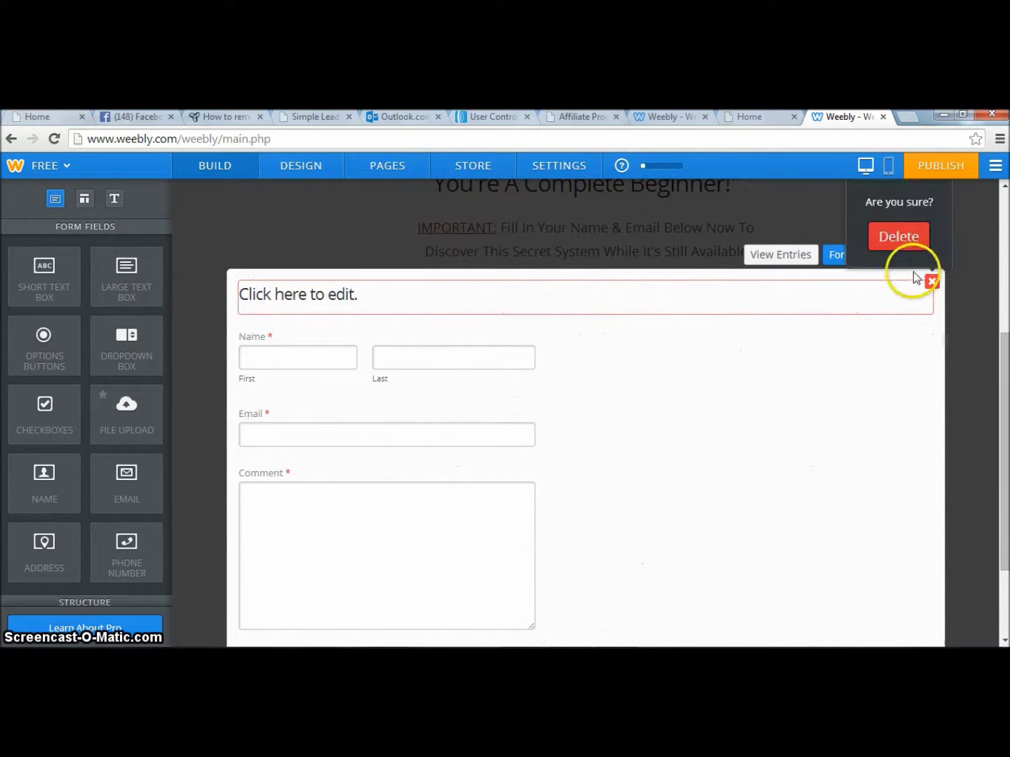
{"action": "left_click", "coordinate": [899, 246]}
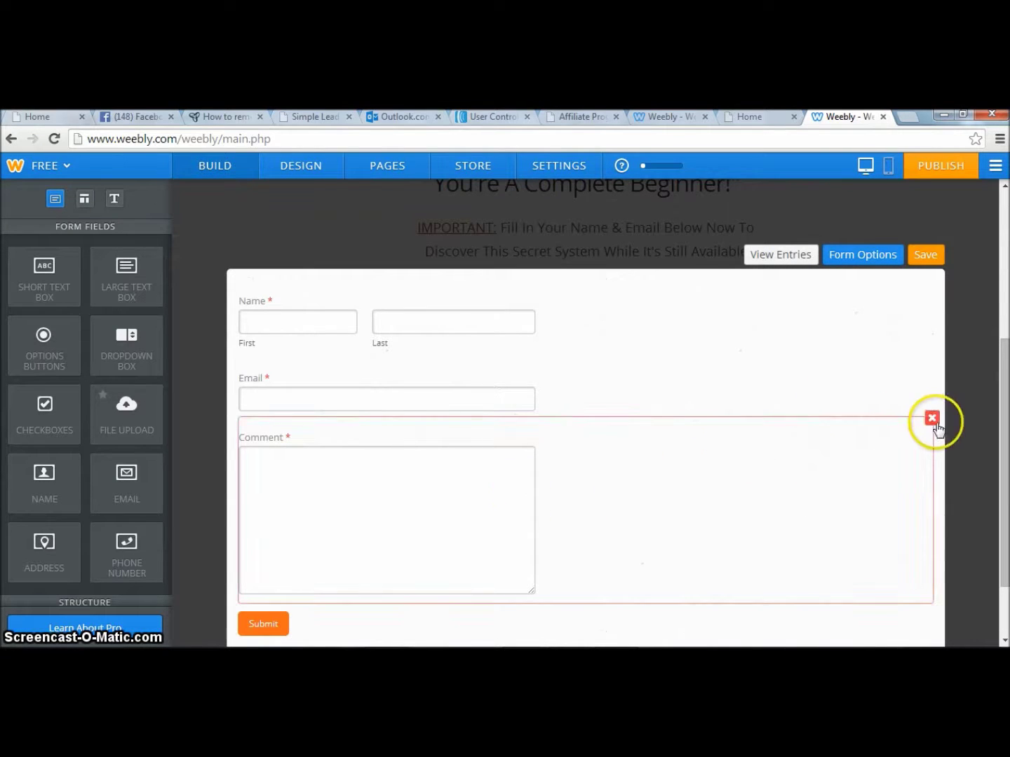
{"action": "left_click", "coordinate": [930, 419]}
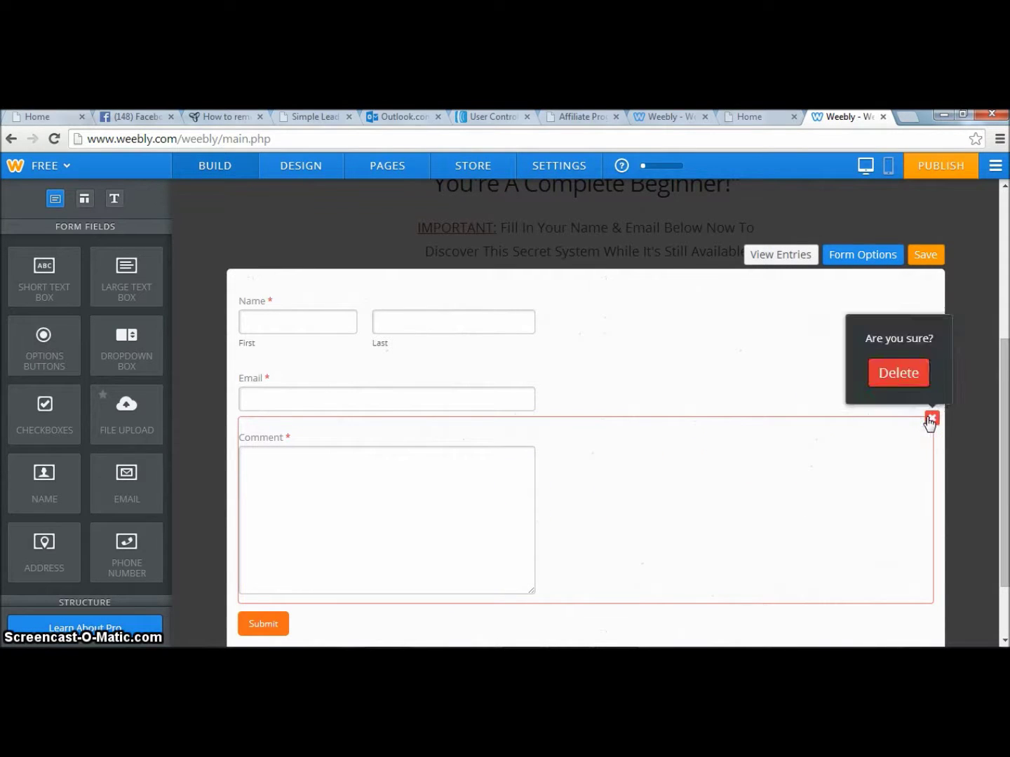
{"action": "left_click", "coordinate": [910, 377]}
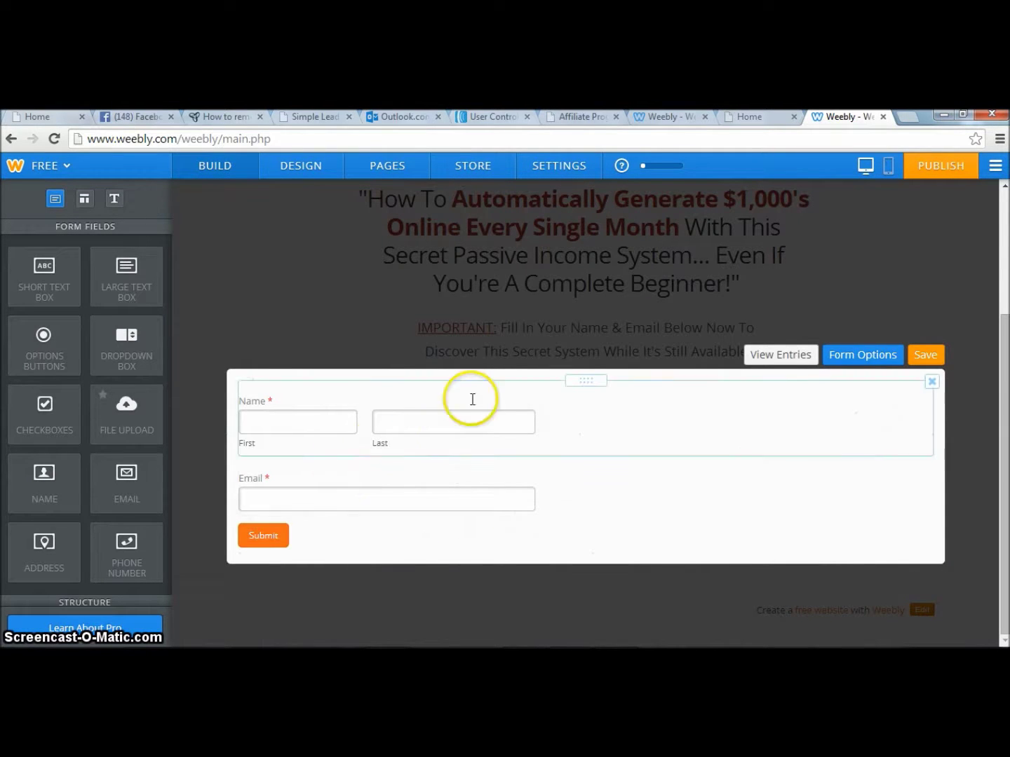
{"action": "left_click", "coordinate": [925, 356]}
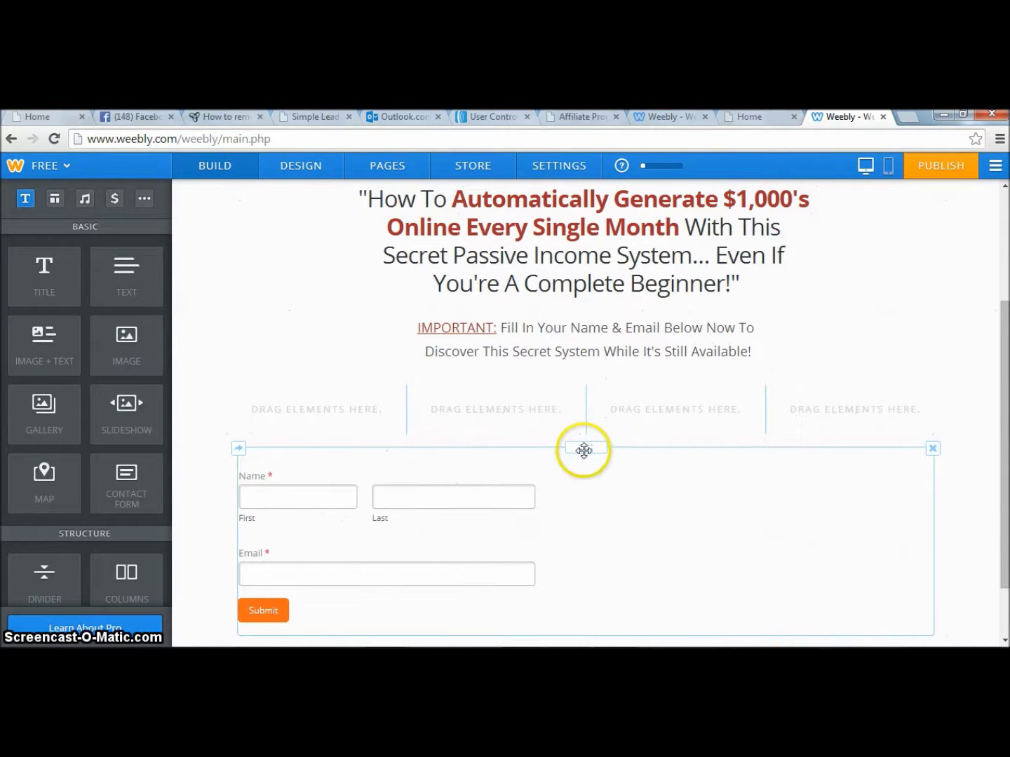
Move the contact form into the third of the four columns.
{"action": "left_click_drag", "start_coordinate": [583, 446], "coordinate": [956, 380]}
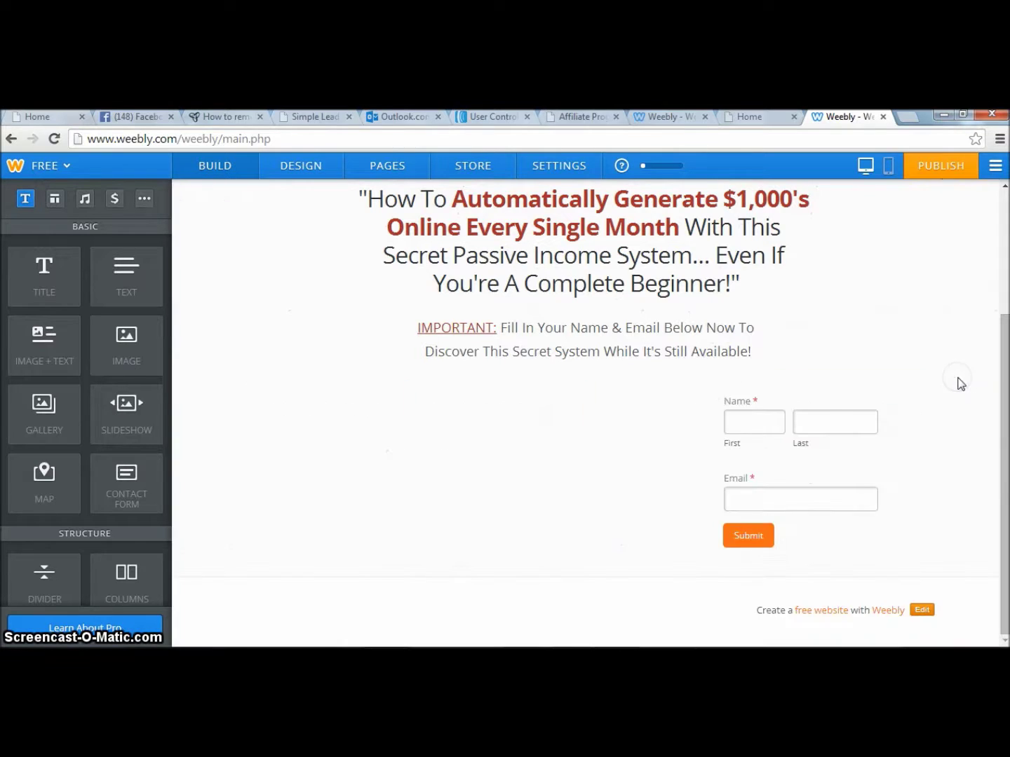
{"action": "left_click", "coordinate": [852, 418]}
{"action": "left_click_drag", "start_coordinate": [855, 373], "coordinate": [666, 386]}
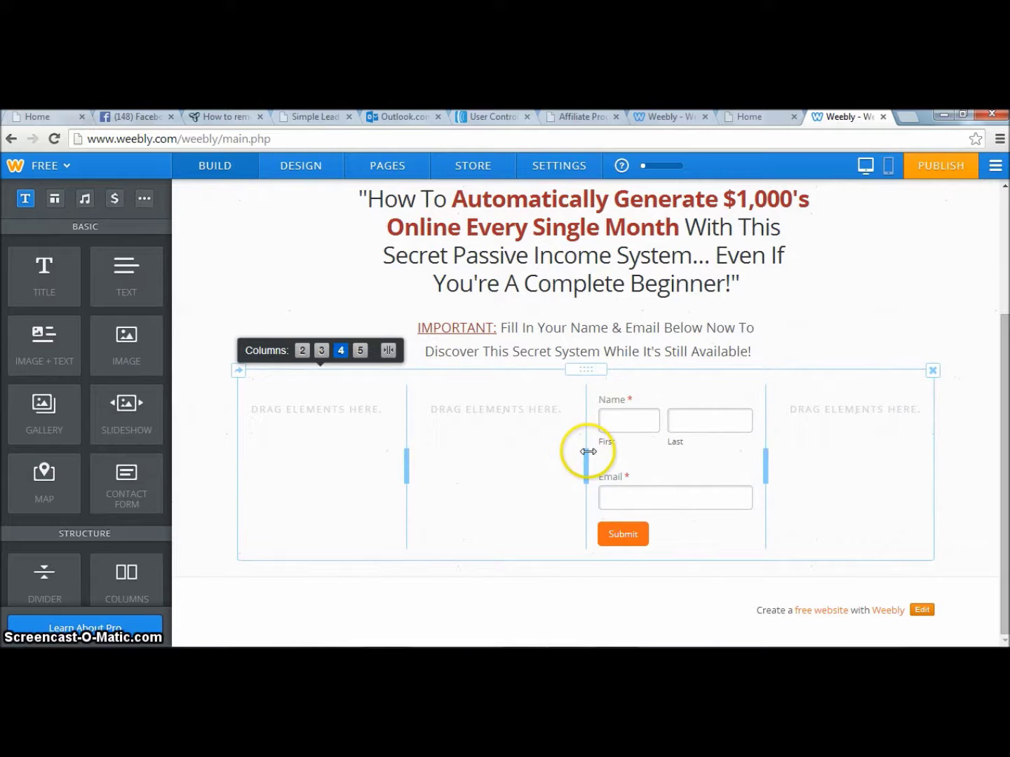
Centre the form's 'Get Info Now!' submit button.
{"action": "left_click", "coordinate": [624, 541]}
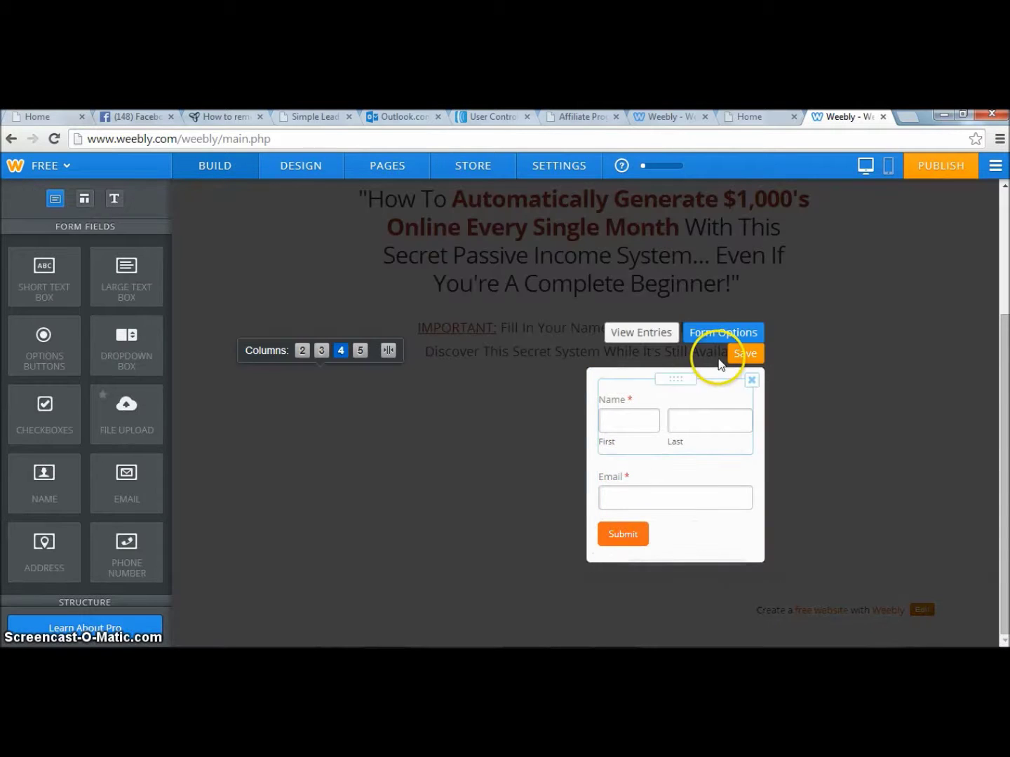
{"action": "left_click", "coordinate": [739, 334]}
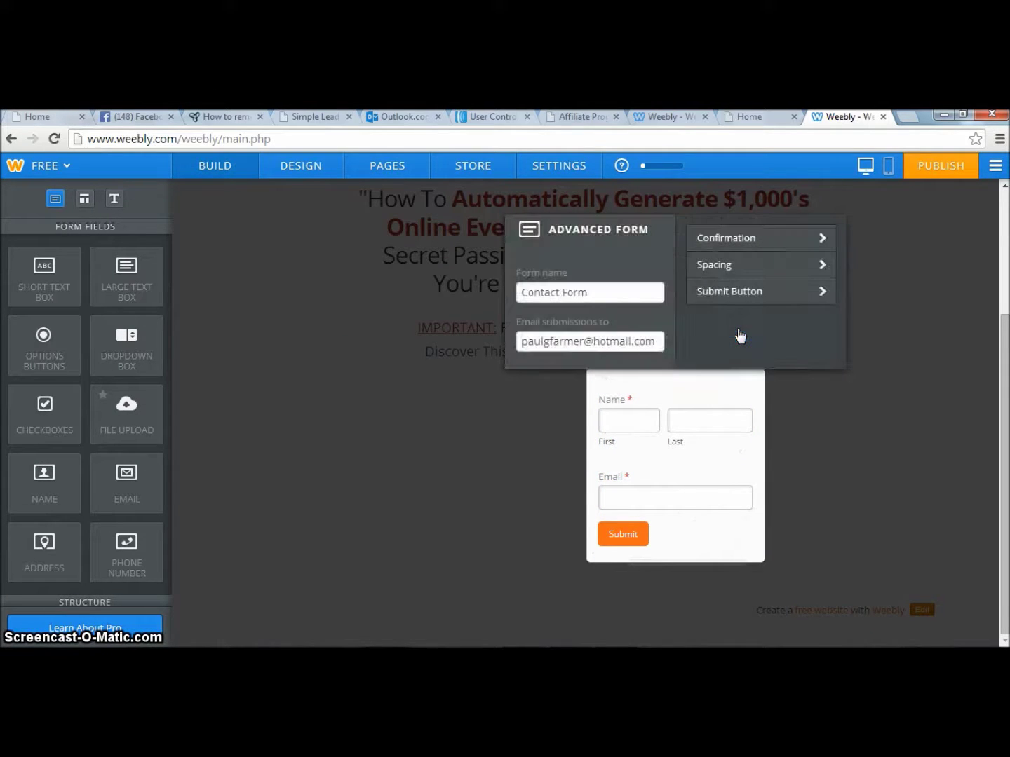
{"action": "left_click", "coordinate": [798, 293]}
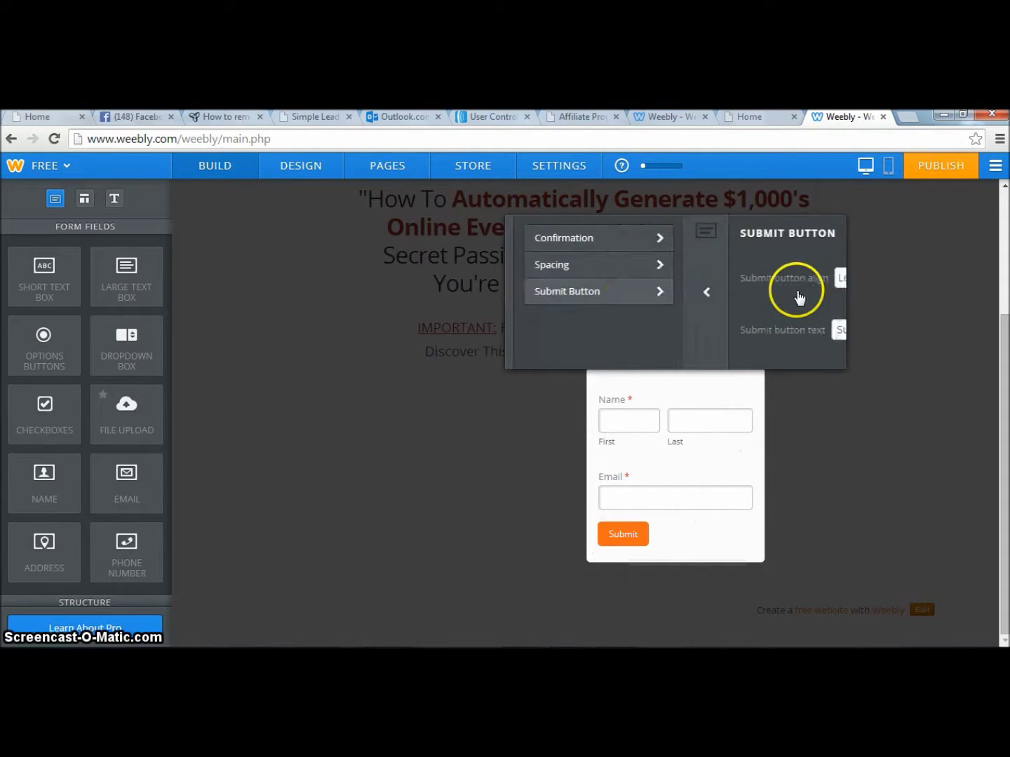
{"action": "left_click", "coordinate": [725, 280]}
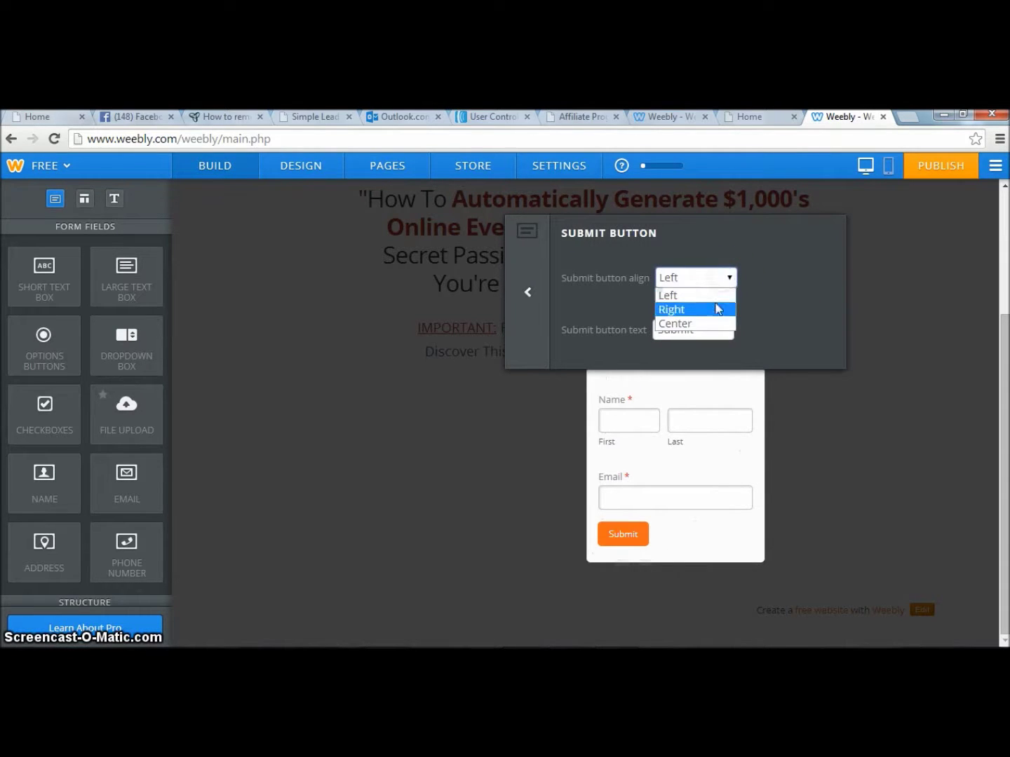
{"action": "left_click", "coordinate": [708, 325]}
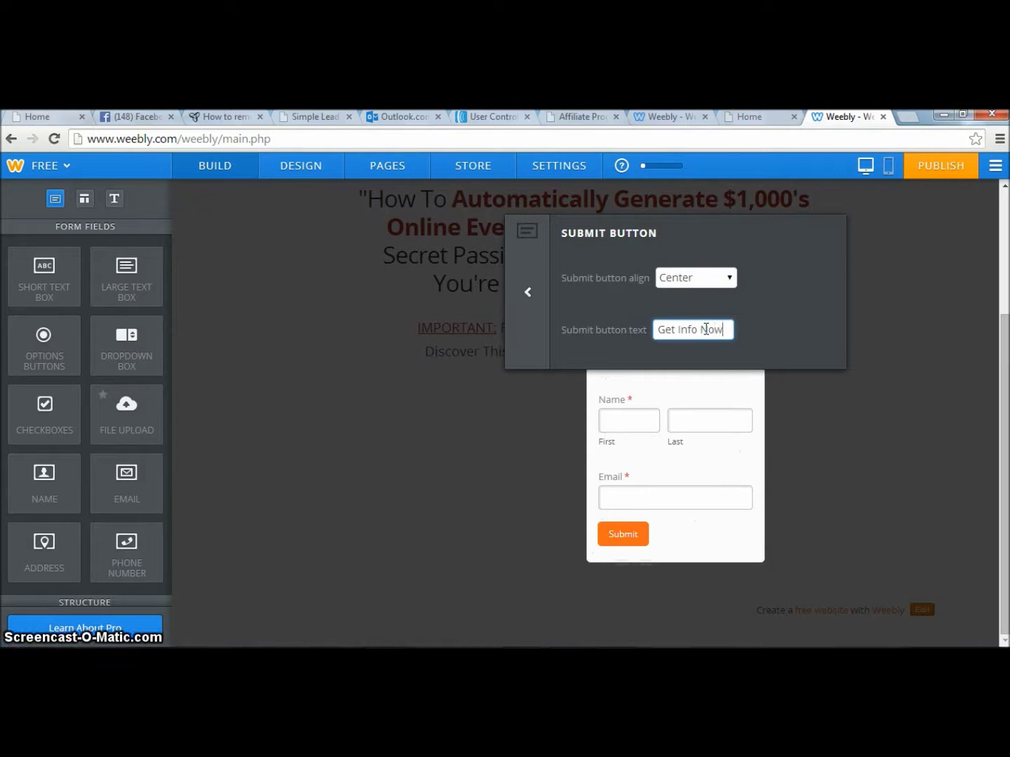
{"action": "left_click", "coordinate": [837, 382]}
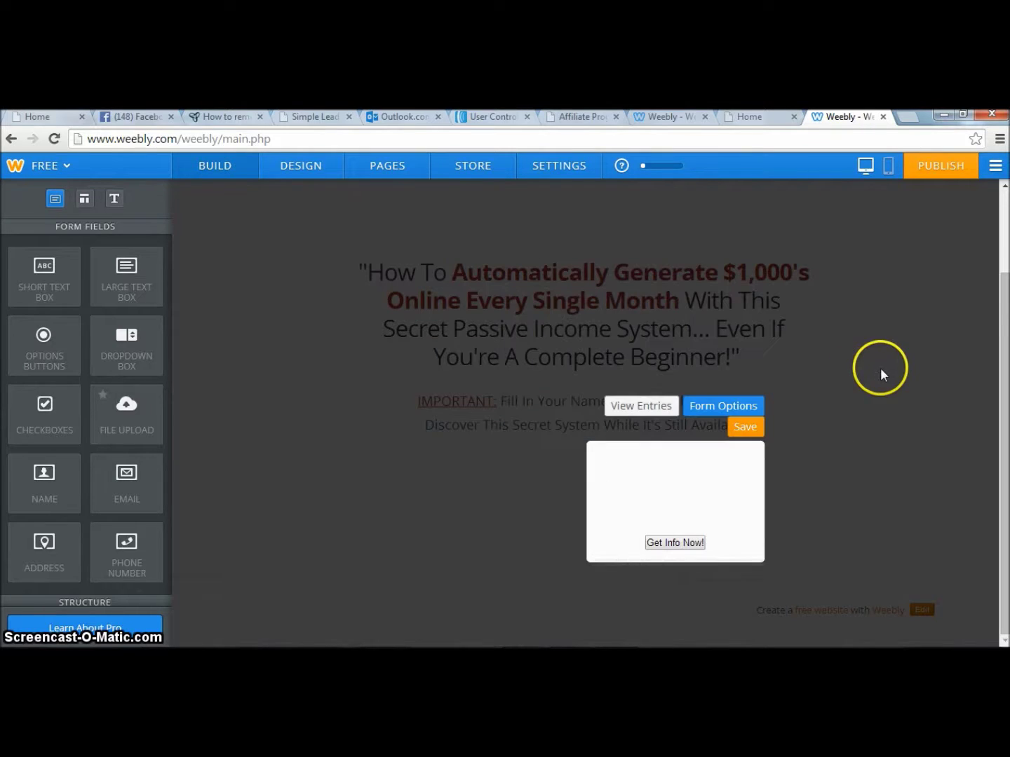
Save the form and collapse the second column so the form's column widens.
{"action": "left_click", "coordinate": [750, 432]}
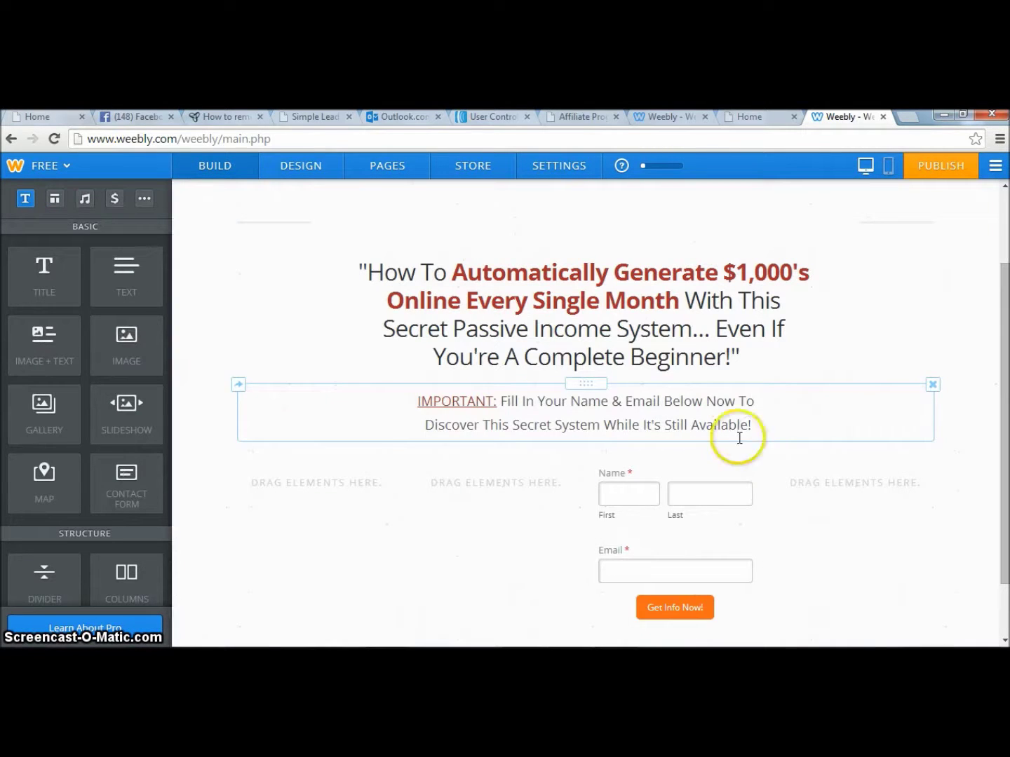
{"action": "left_click_drag", "start_coordinate": [585, 542], "coordinate": [377, 535]}
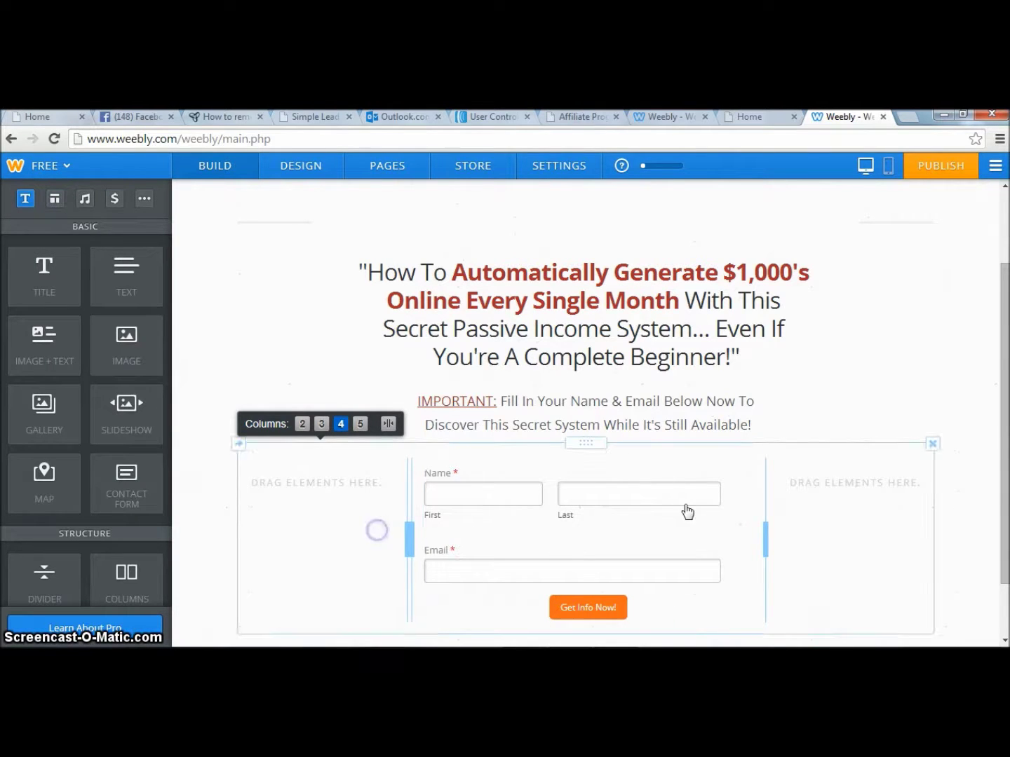
{"action": "left_click_drag", "start_coordinate": [764, 533], "coordinate": [727, 534]}
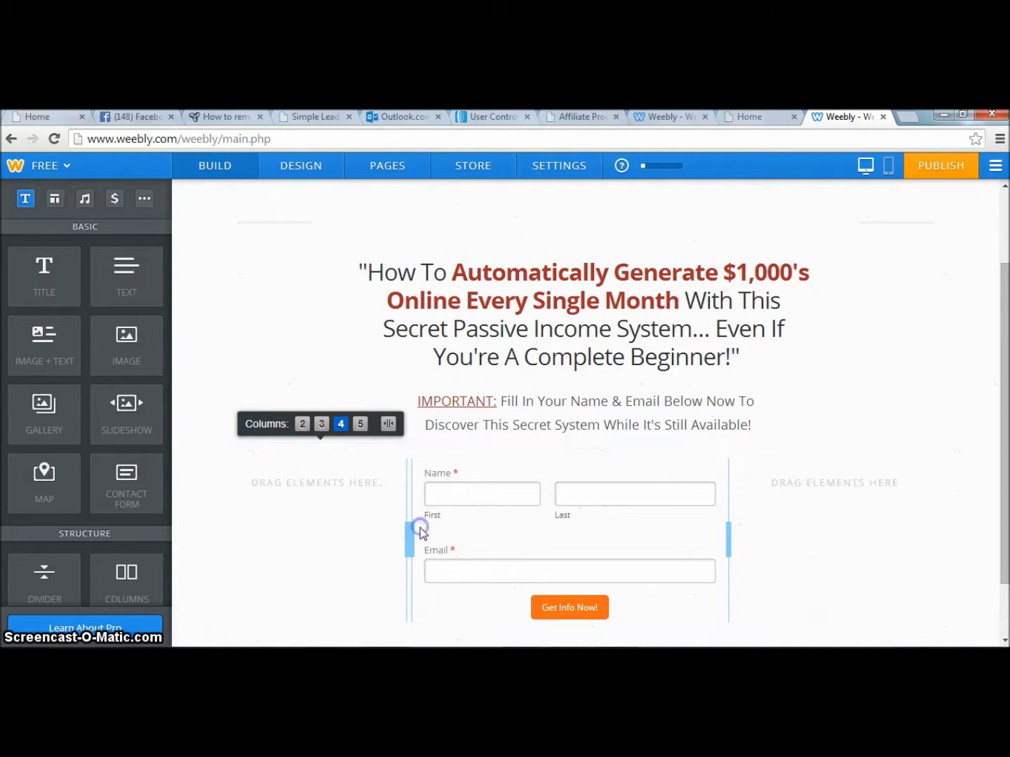
{"action": "left_click_drag", "start_coordinate": [420, 531], "coordinate": [424, 531]}
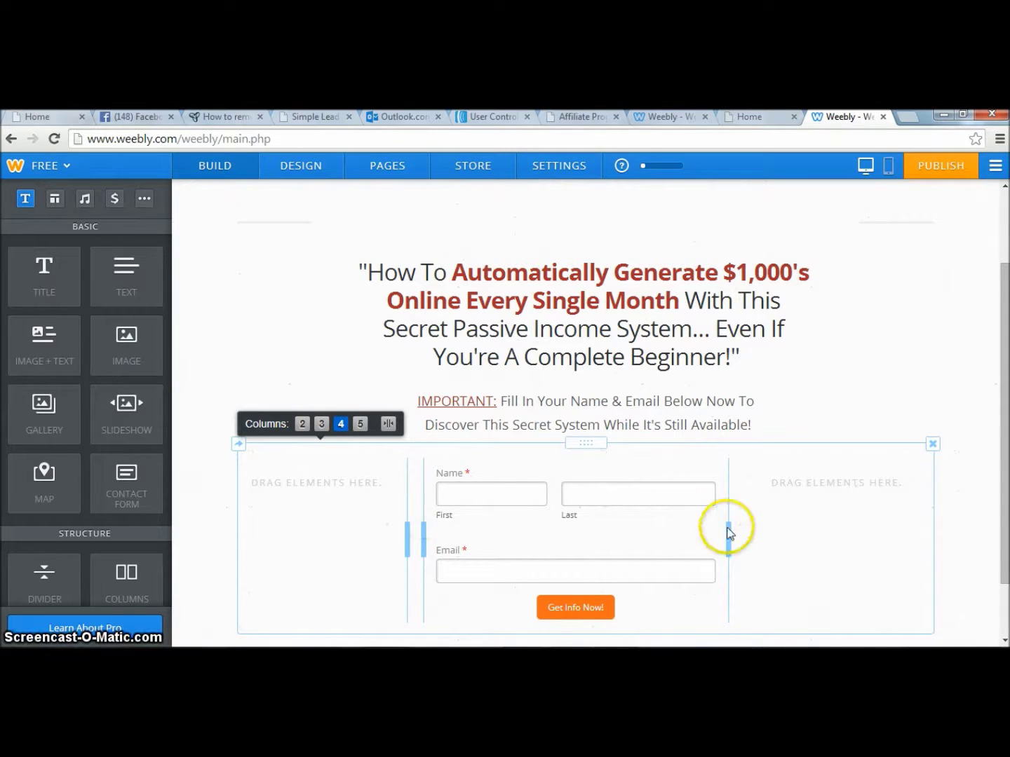
{"action": "left_click_drag", "start_coordinate": [727, 527], "coordinate": [743, 526]}
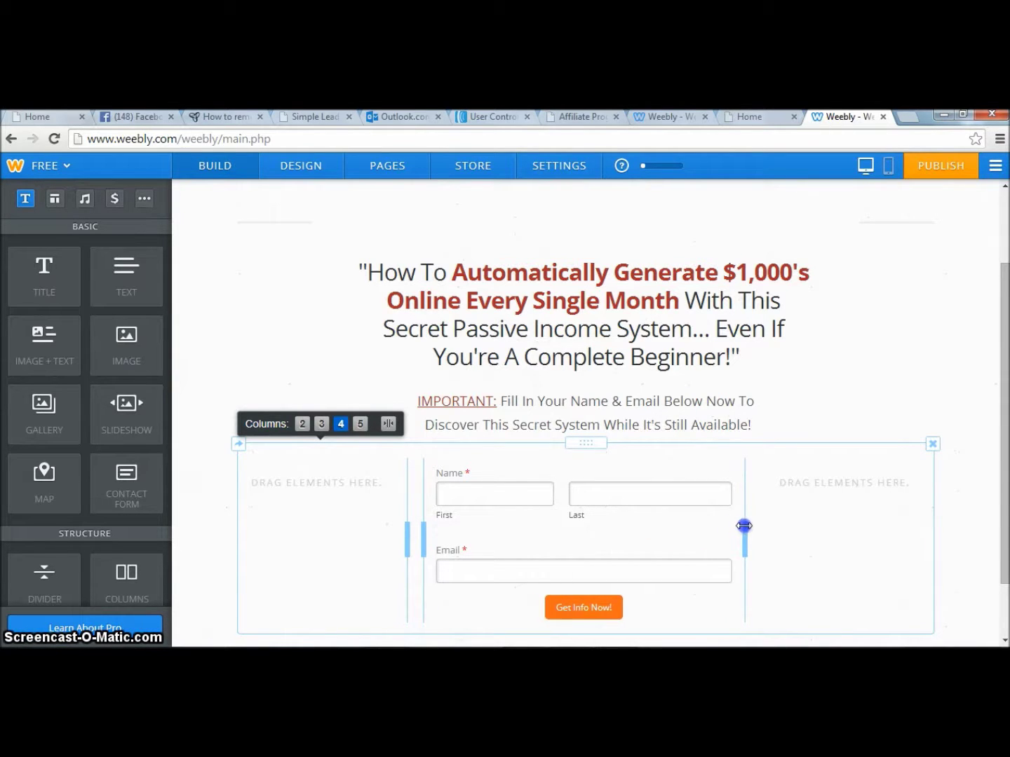
Fine-tune the form column's left and right edges so it sits wider and centred.
{"action": "left_click", "coordinate": [738, 540]}
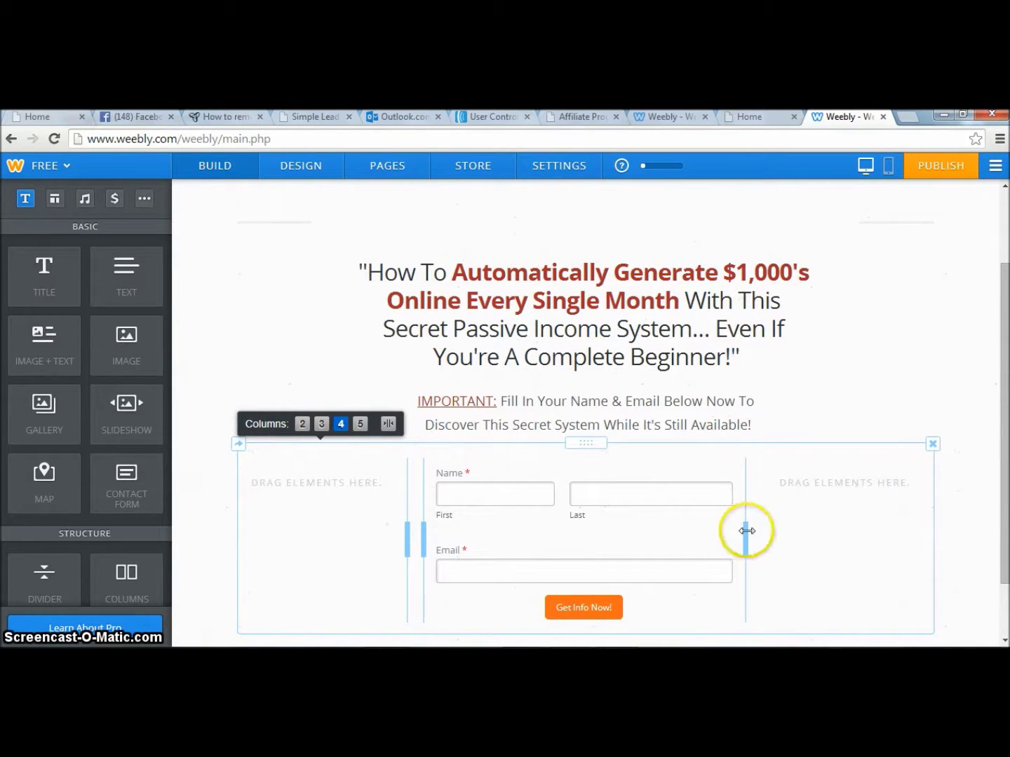
{"action": "left_click_drag", "start_coordinate": [747, 529], "coordinate": [750, 529]}
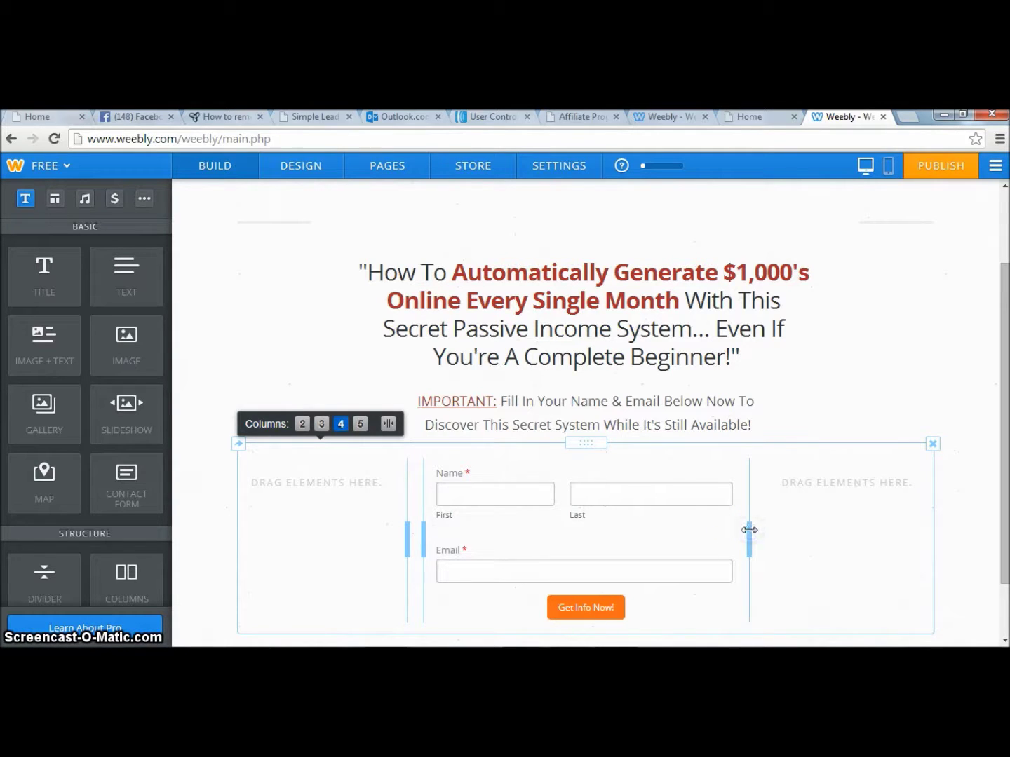
{"action": "left_click", "coordinate": [575, 266]}
{"action": "left_click", "coordinate": [590, 483]}
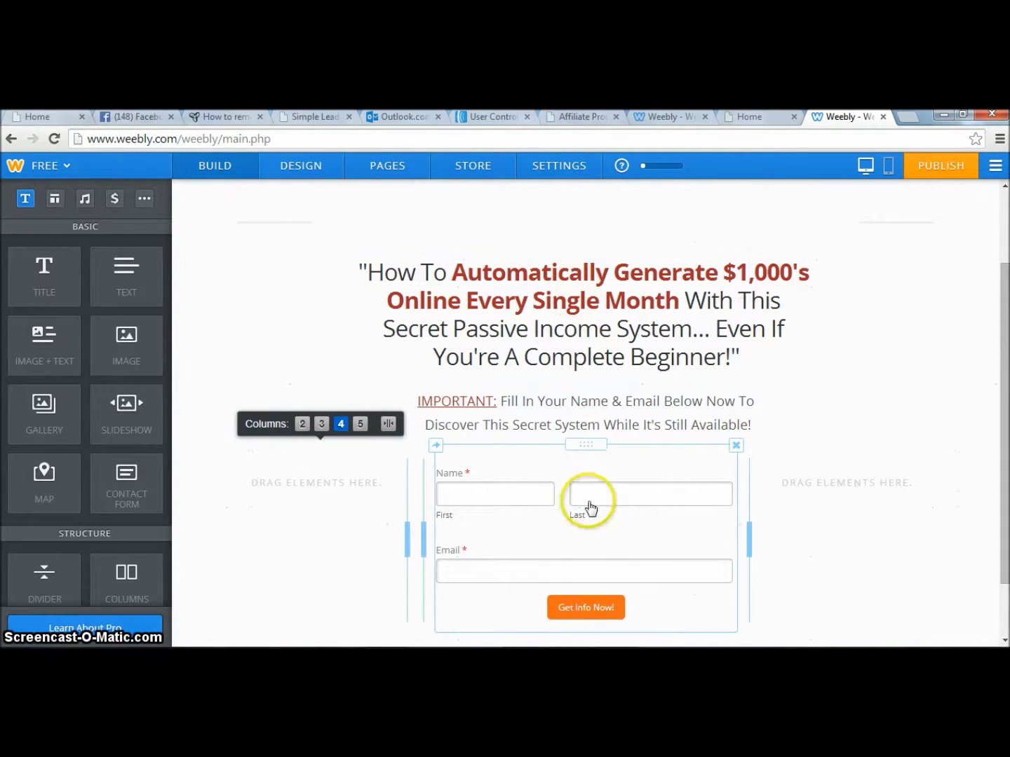
{"action": "left_click", "coordinate": [425, 534]}
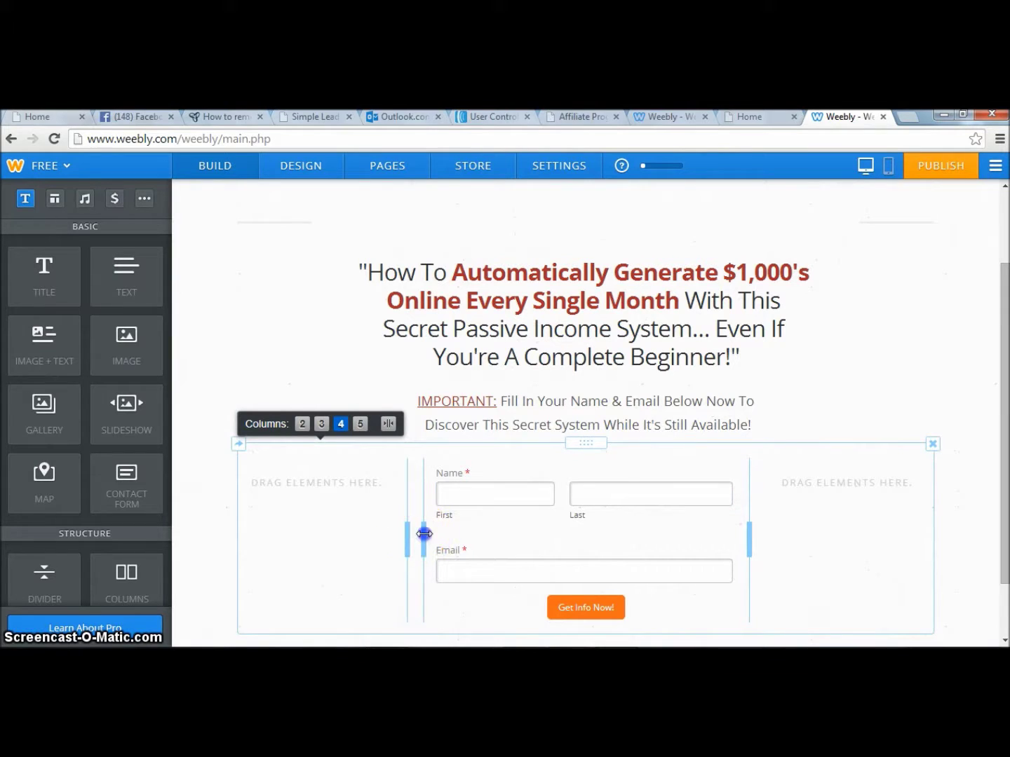
{"action": "left_click_drag", "start_coordinate": [421, 534], "coordinate": [420, 533]}
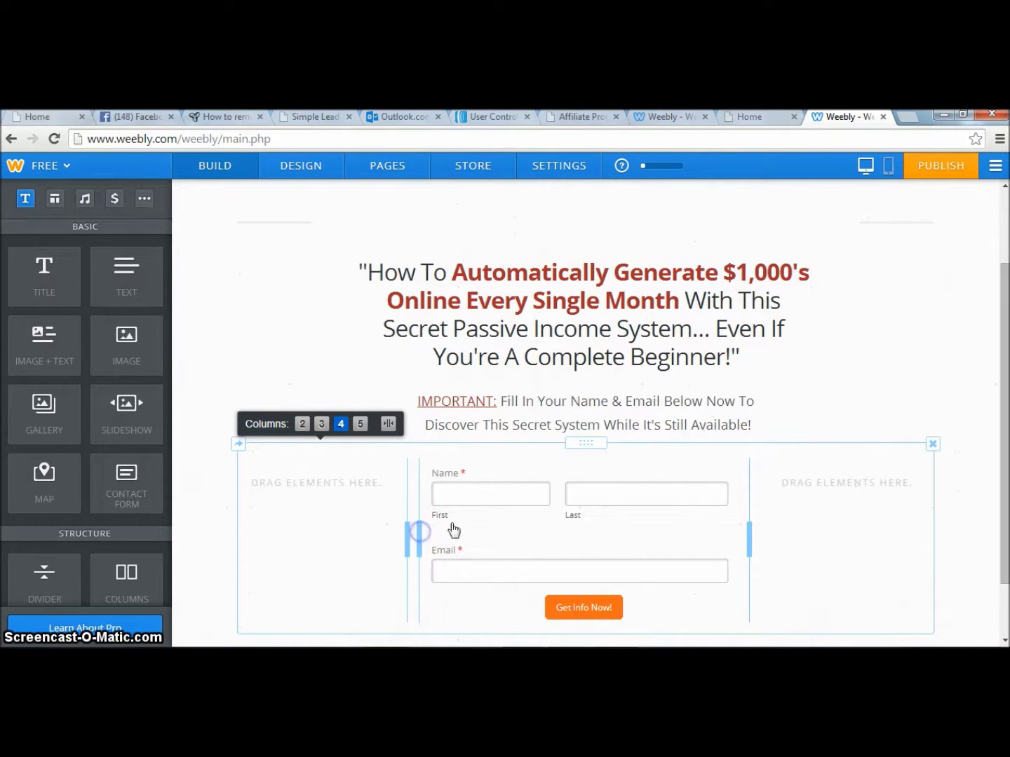
{"action": "left_click_drag", "start_coordinate": [750, 526], "coordinate": [753, 526]}
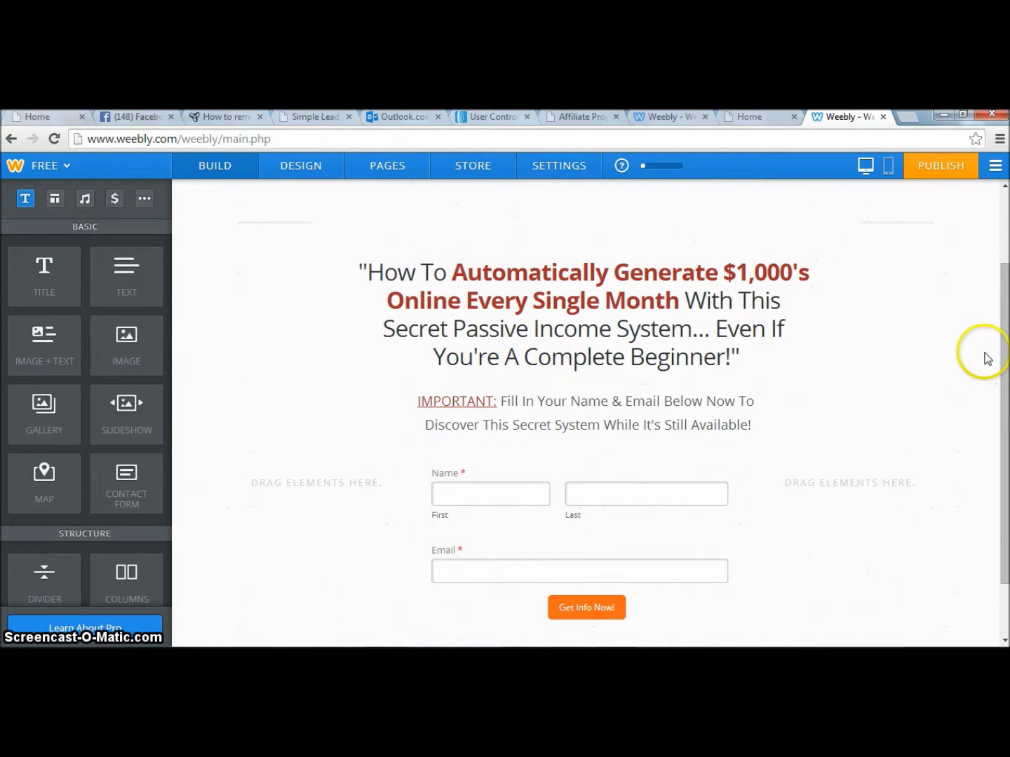
{"action": "left_click_drag", "start_coordinate": [1005, 327], "coordinate": [1005, 381]}
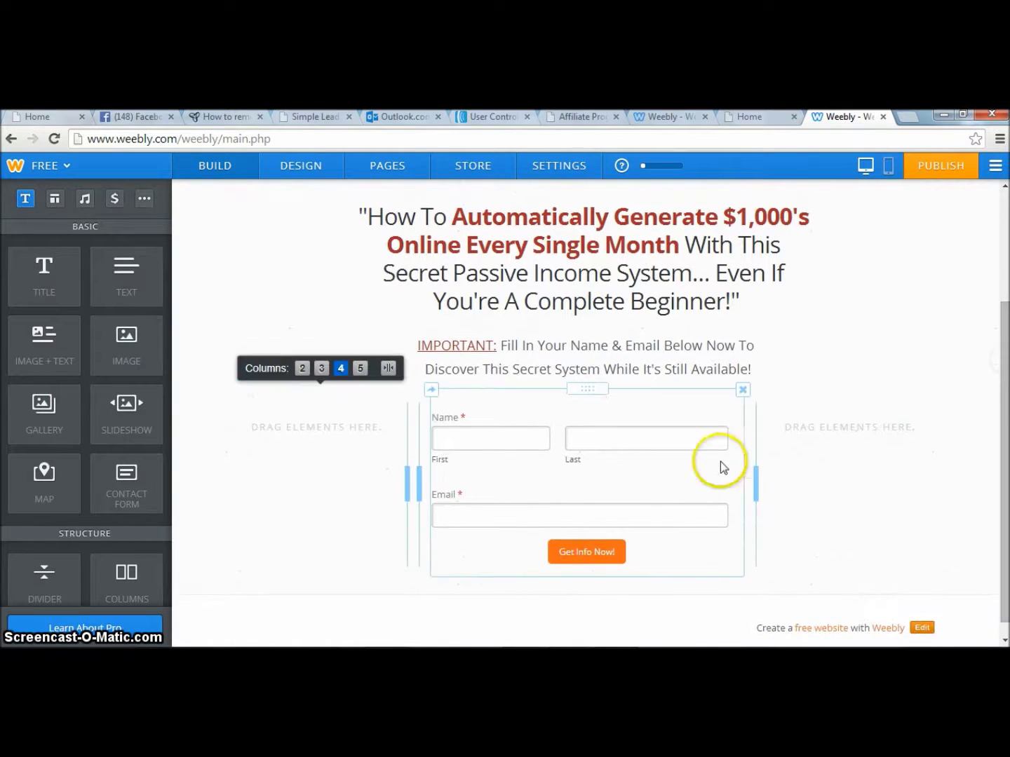
Set the form's confirmation to redirect to a Website URL, then switch to the affiliate link page.
{"action": "left_click", "coordinate": [597, 552]}
{"action": "left_click", "coordinate": [673, 423]}
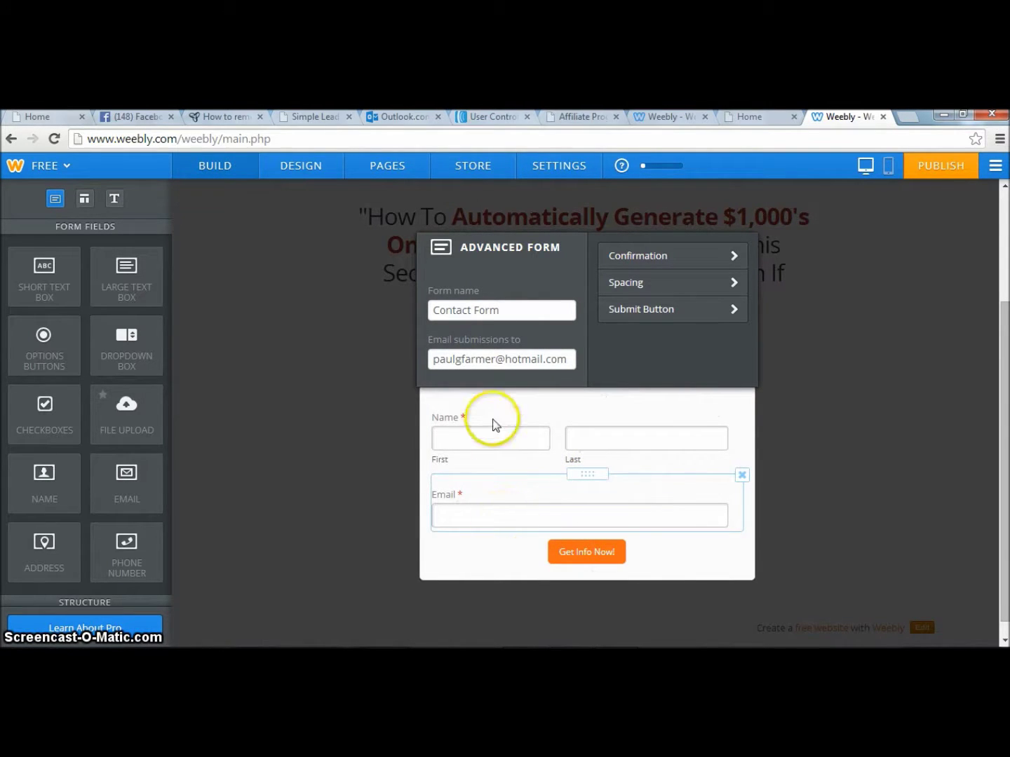
{"action": "left_click", "coordinate": [684, 255]}
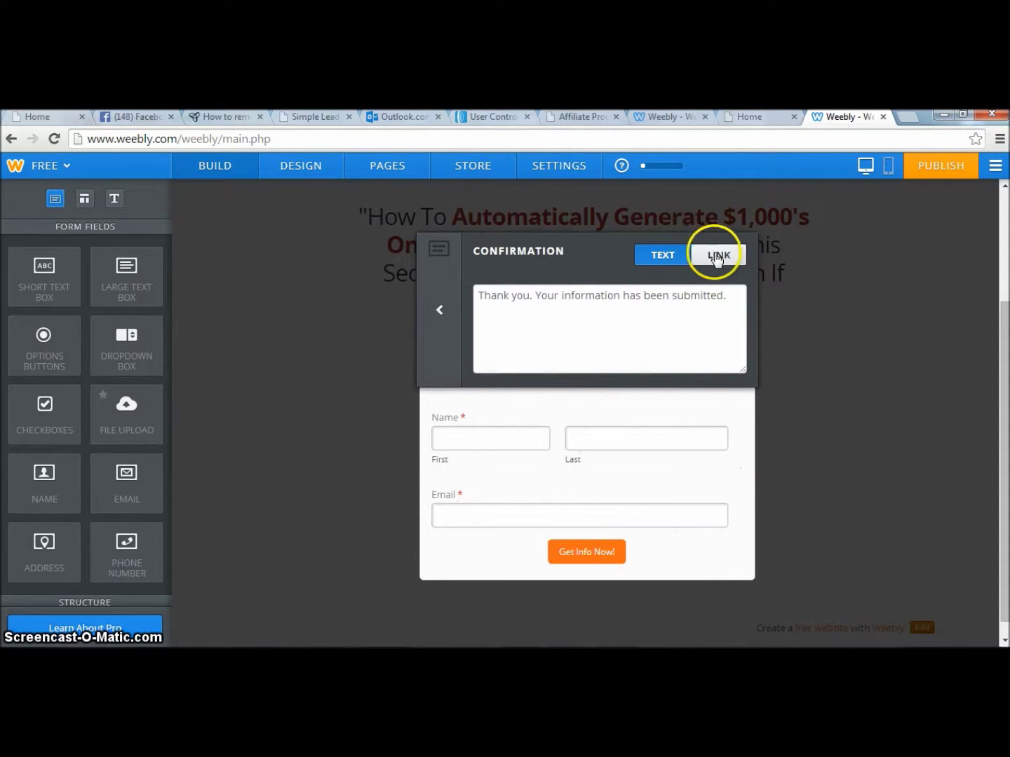
{"action": "left_click", "coordinate": [714, 256]}
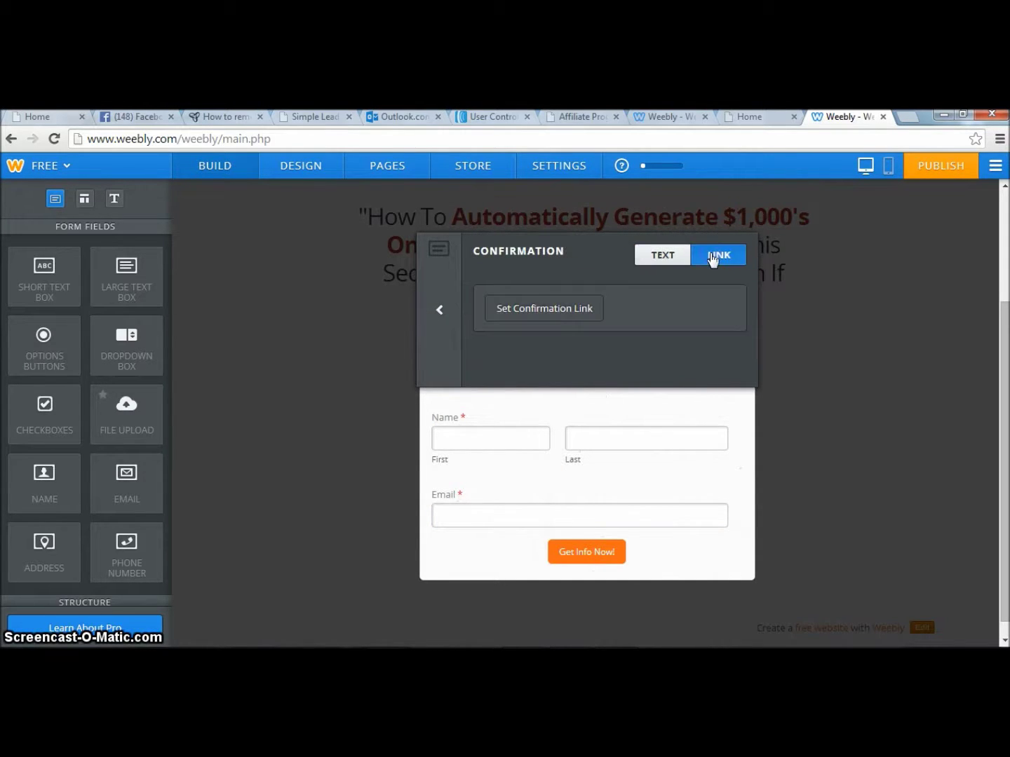
{"action": "left_click", "coordinate": [533, 313]}
{"action": "left_click", "coordinate": [494, 336]}
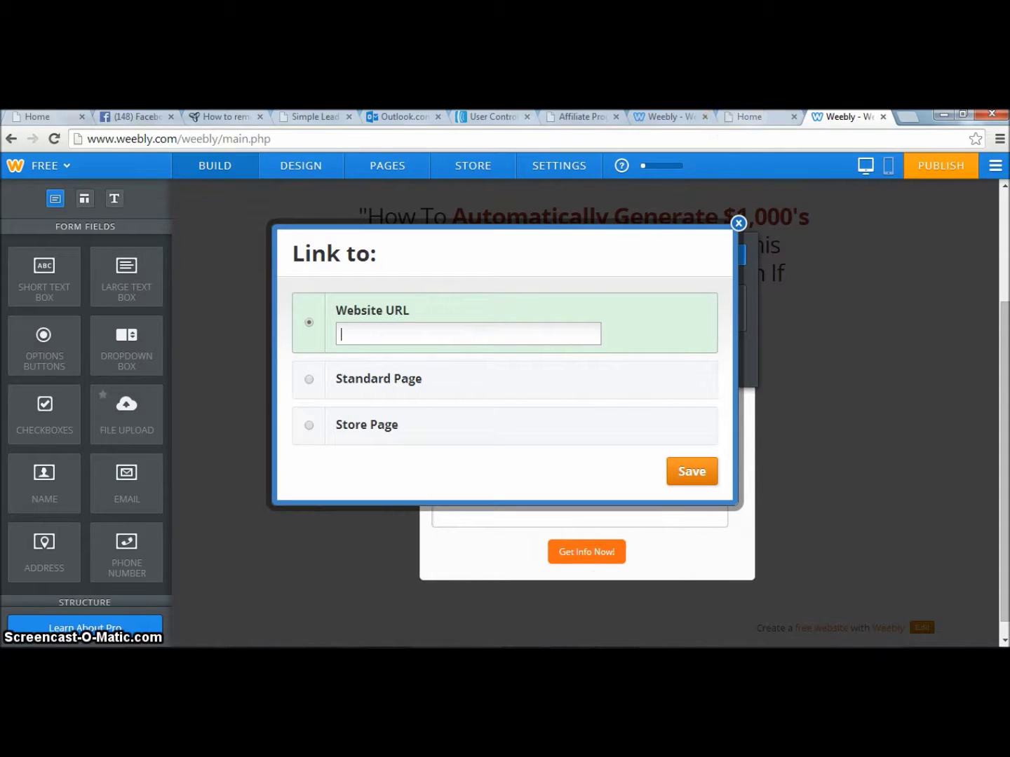
{"action": "left_click", "coordinate": [564, 118]}
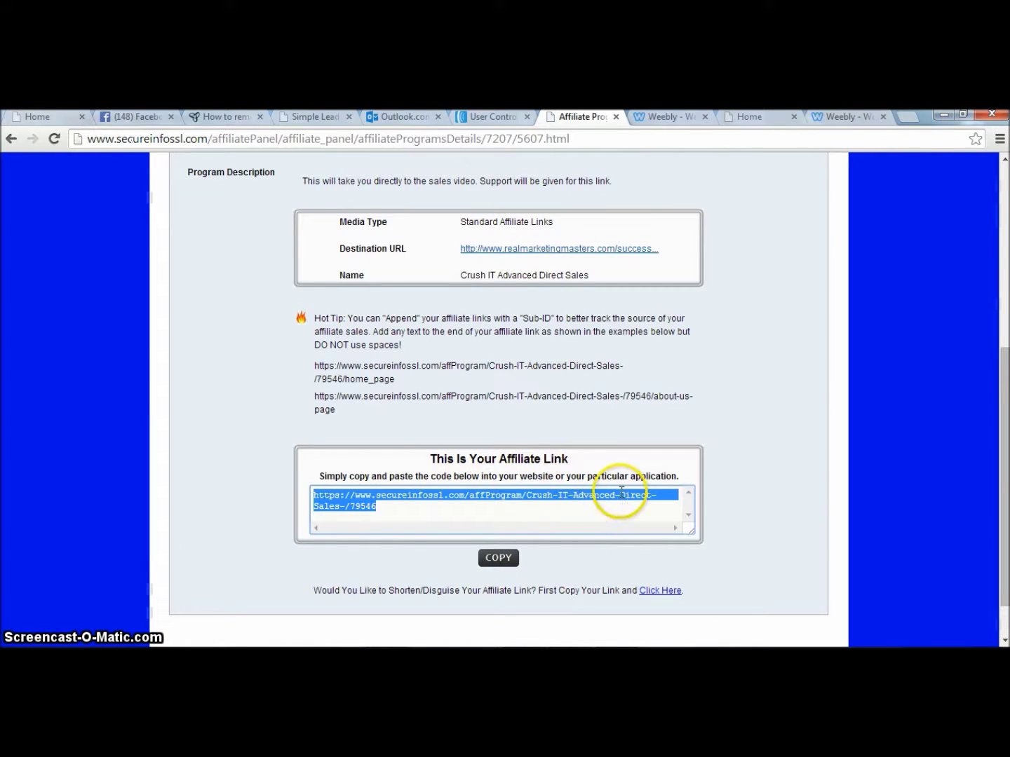
Copy the Crush IT Advanced Direct Sales affiliate link.
{"action": "right_click", "coordinate": [385, 500]}
{"action": "left_click", "coordinate": [439, 311]}
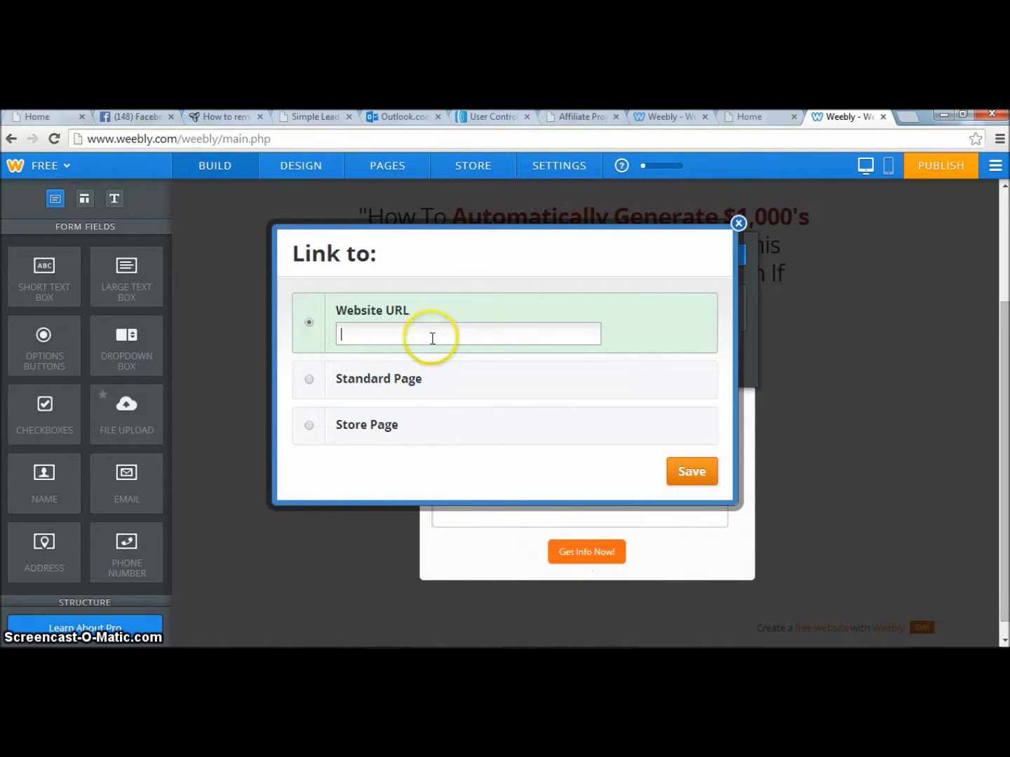
Paste the Crush IT affiliate link as the confirmation redirect URL and save the form.
{"action": "left_click", "coordinate": [430, 335]}
{"action": "key", "text": "ctrl+v"}
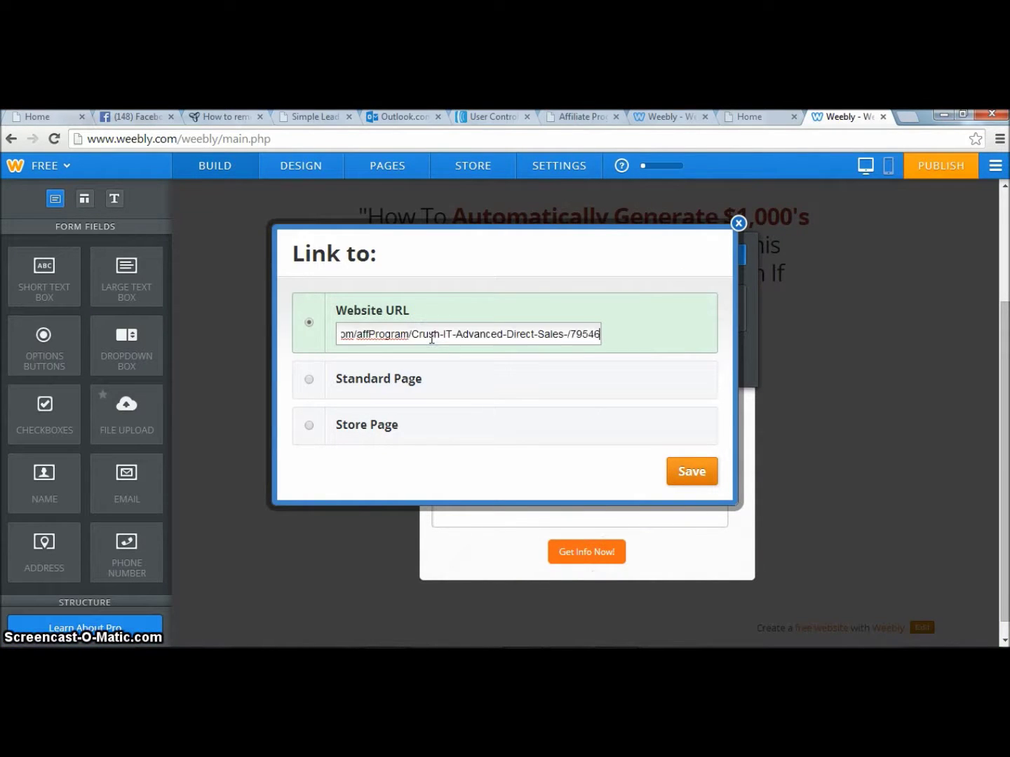
{"action": "left_click", "coordinate": [684, 474]}
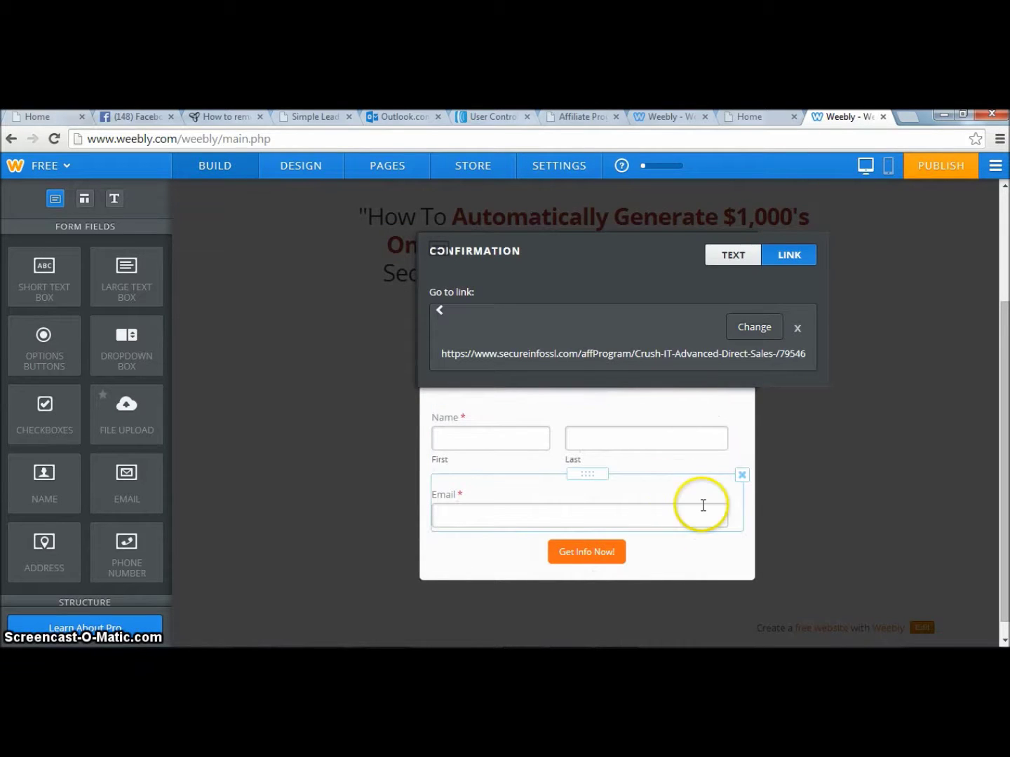
{"action": "left_click", "coordinate": [842, 415]}
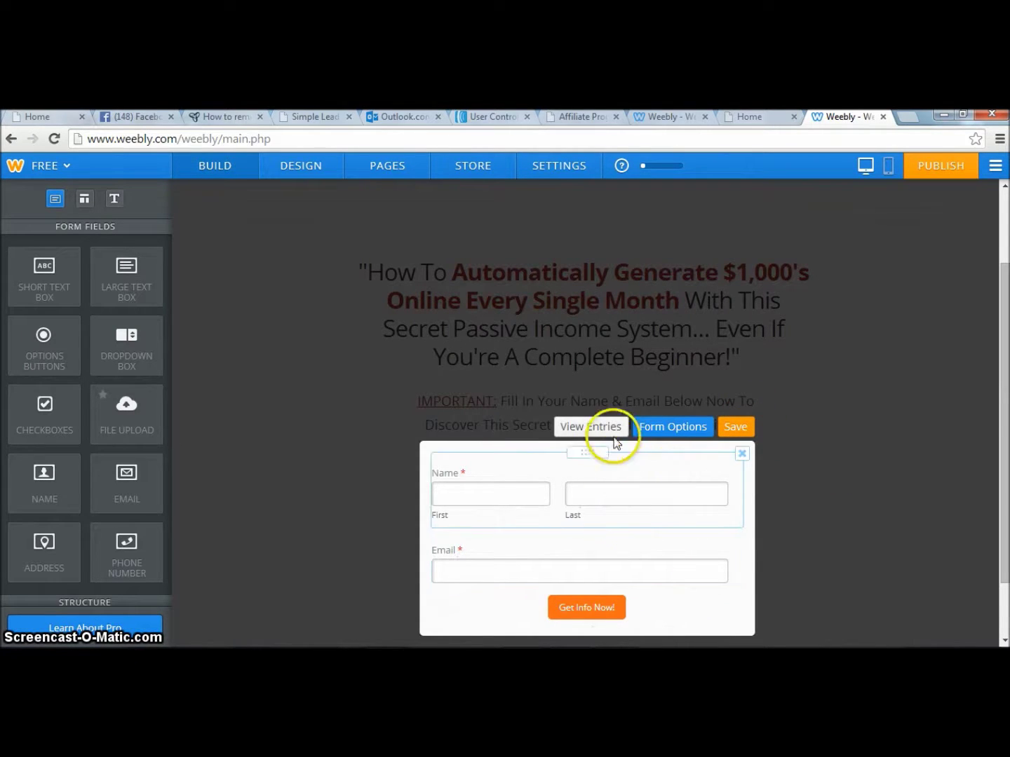
{"action": "left_click", "coordinate": [736, 427]}
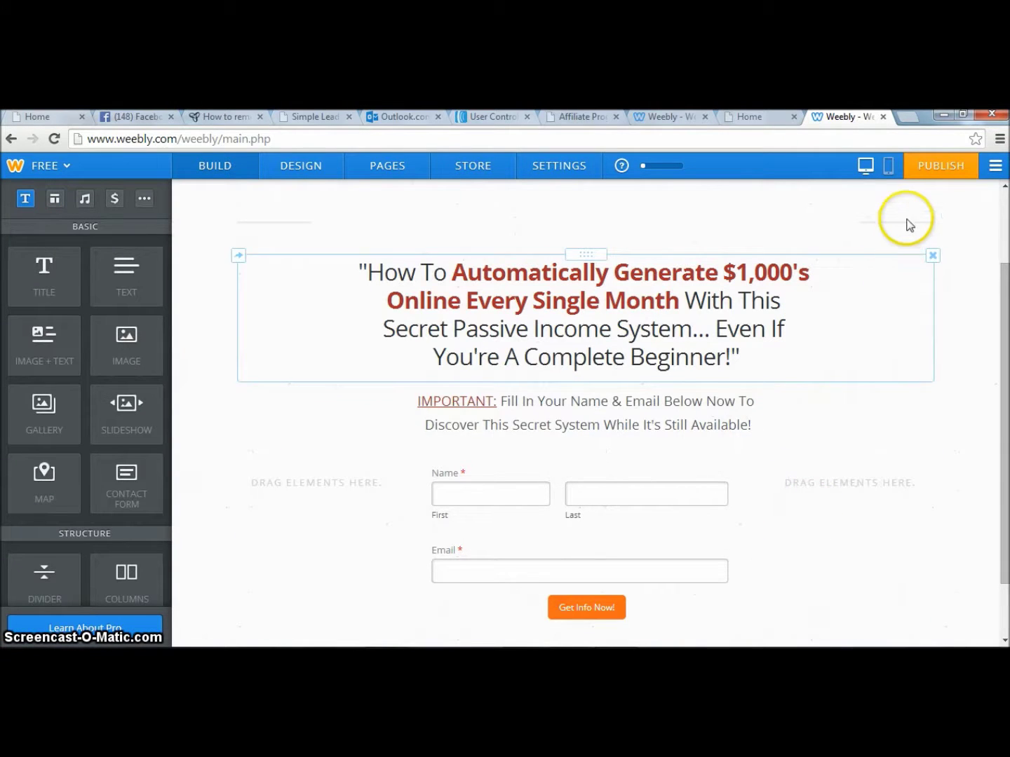
Publish on the free makeyourmoneyfast.weebly.com subdomain as a Business site, then view it live.
{"action": "left_click", "coordinate": [933, 171]}
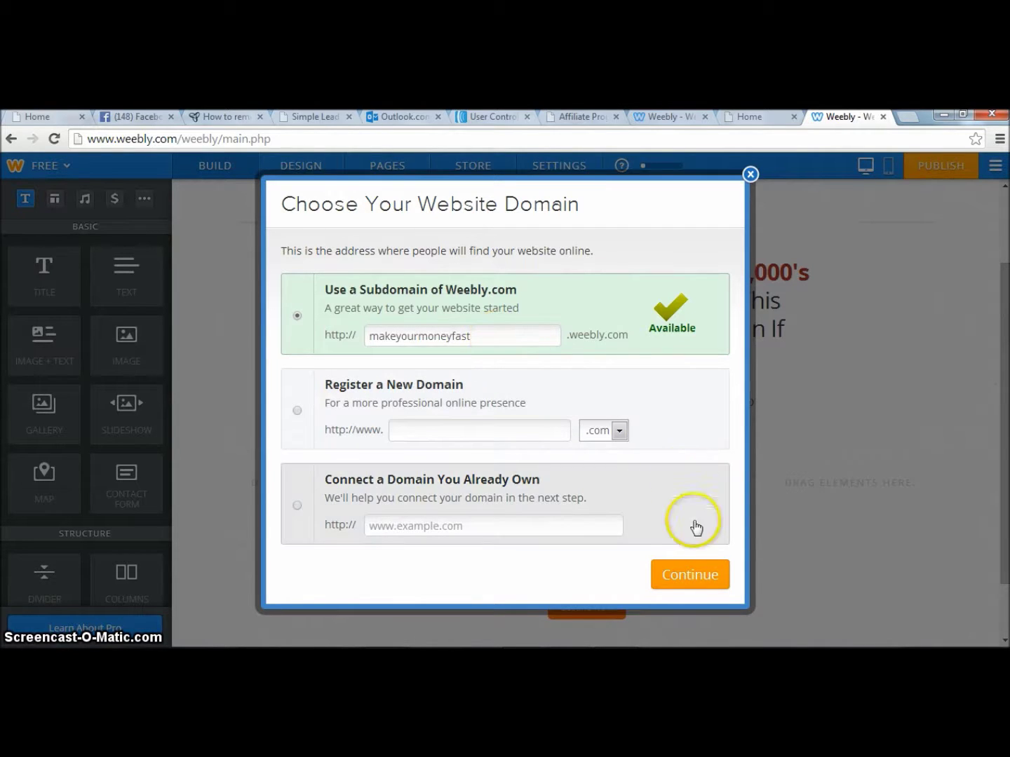
{"action": "left_click", "coordinate": [694, 575]}
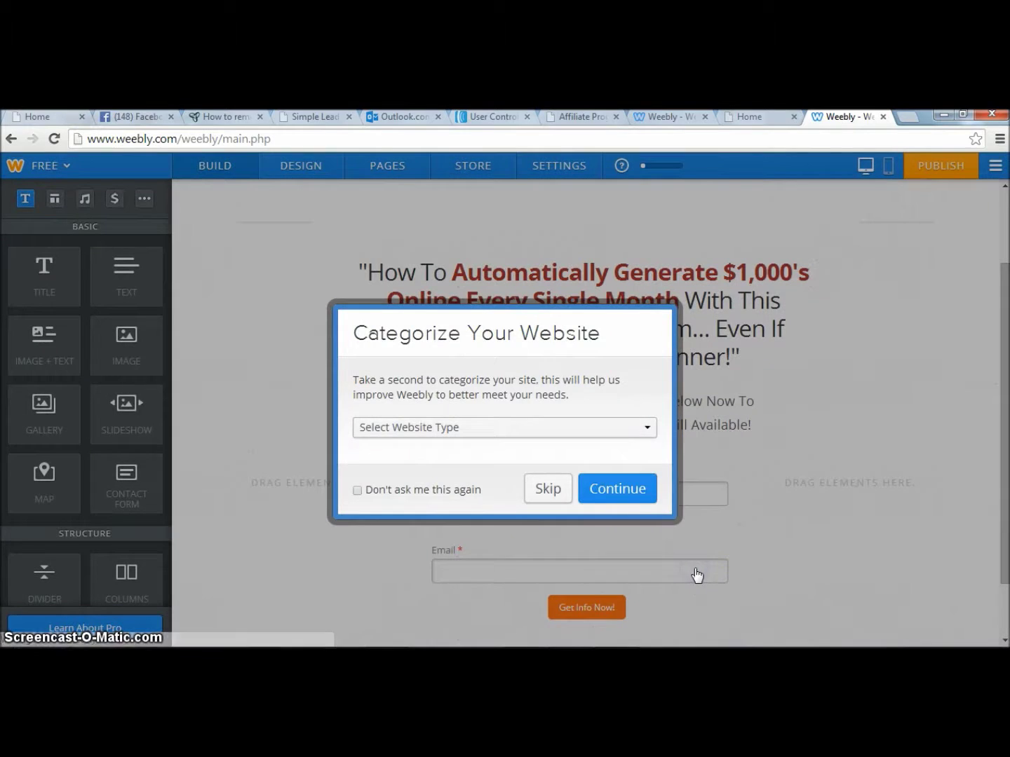
{"action": "left_click", "coordinate": [645, 431]}
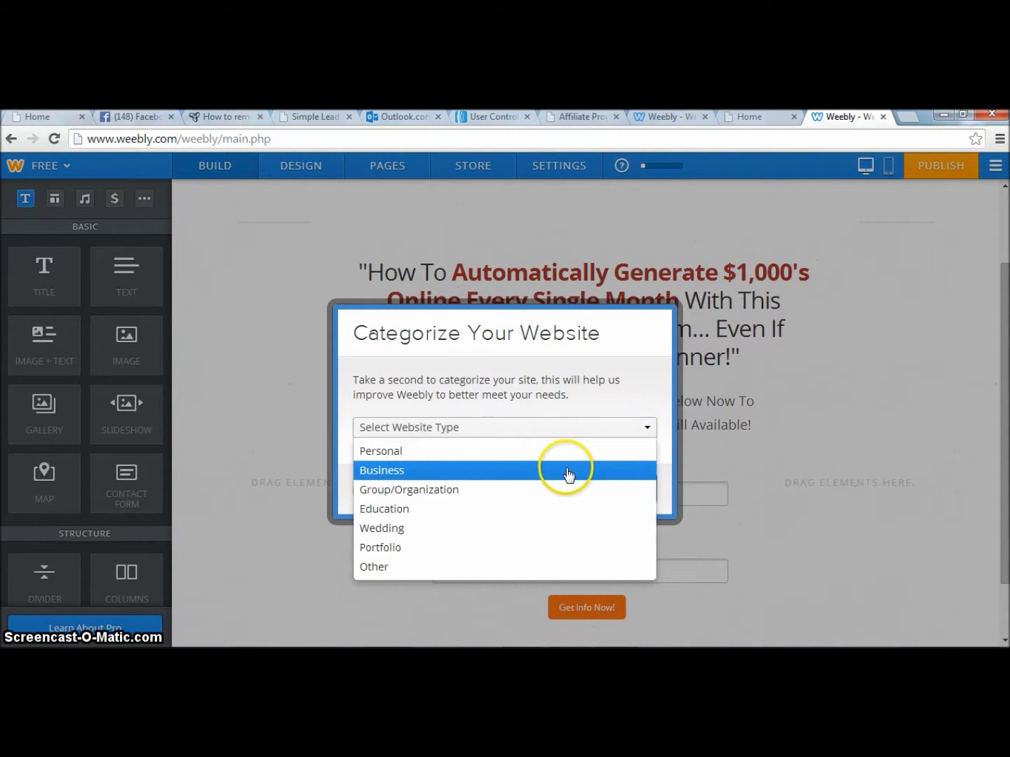
{"action": "left_click", "coordinate": [568, 471]}
{"action": "left_click", "coordinate": [641, 491]}
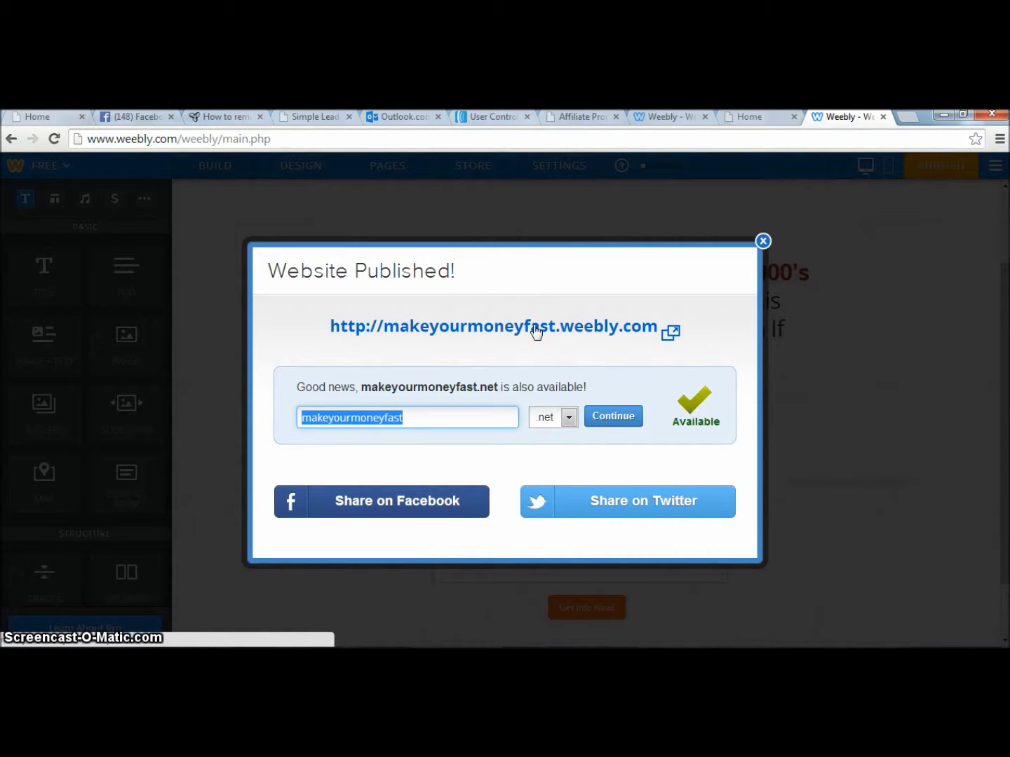
{"action": "left_click", "coordinate": [536, 330]}
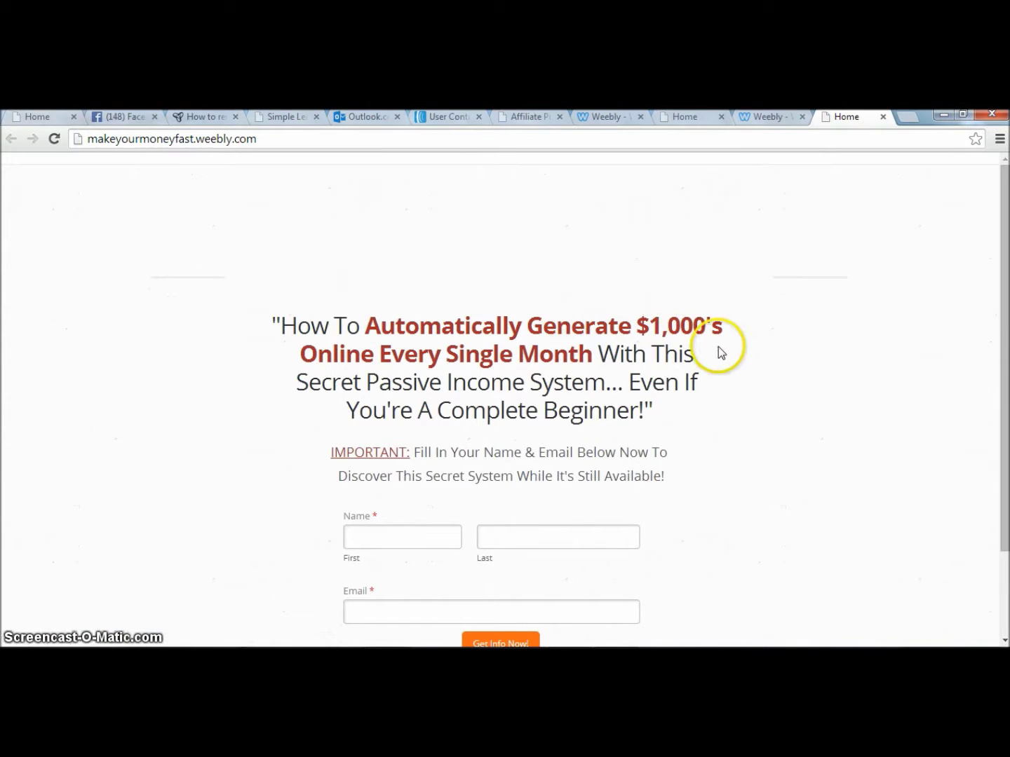
Fill the live form with a test lead's first name, last name and saved email address.
{"action": "left_click_drag", "start_coordinate": [1004, 228], "coordinate": [1006, 311]}
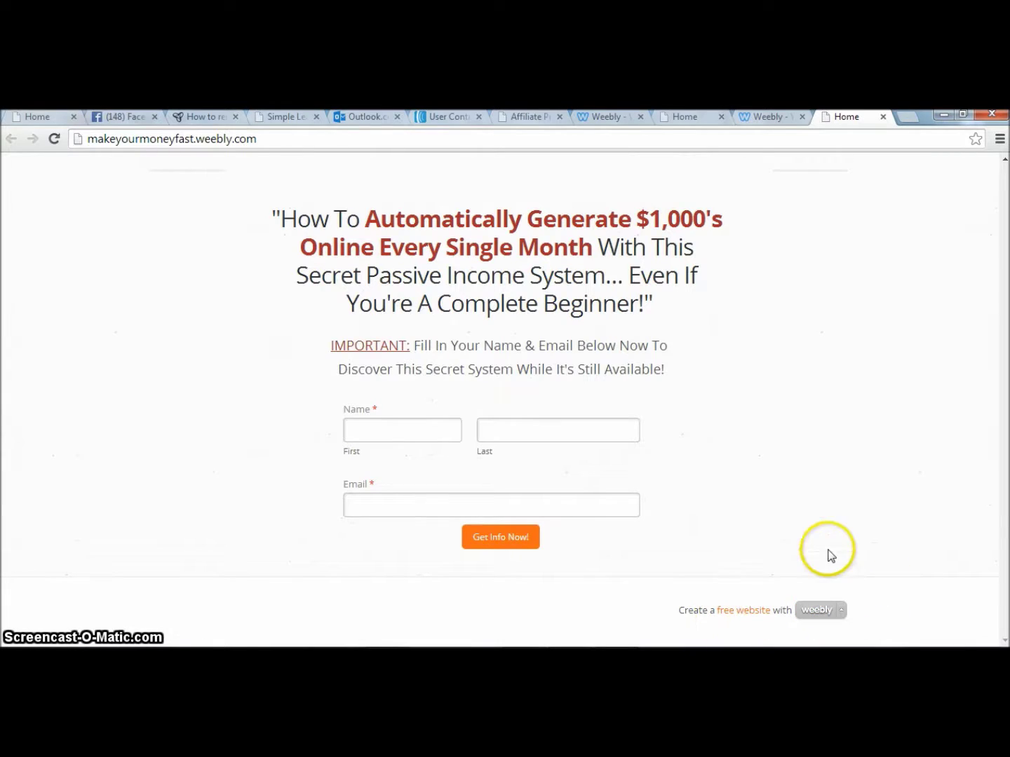
{"action": "mouse_move", "coordinate": [827, 613]}
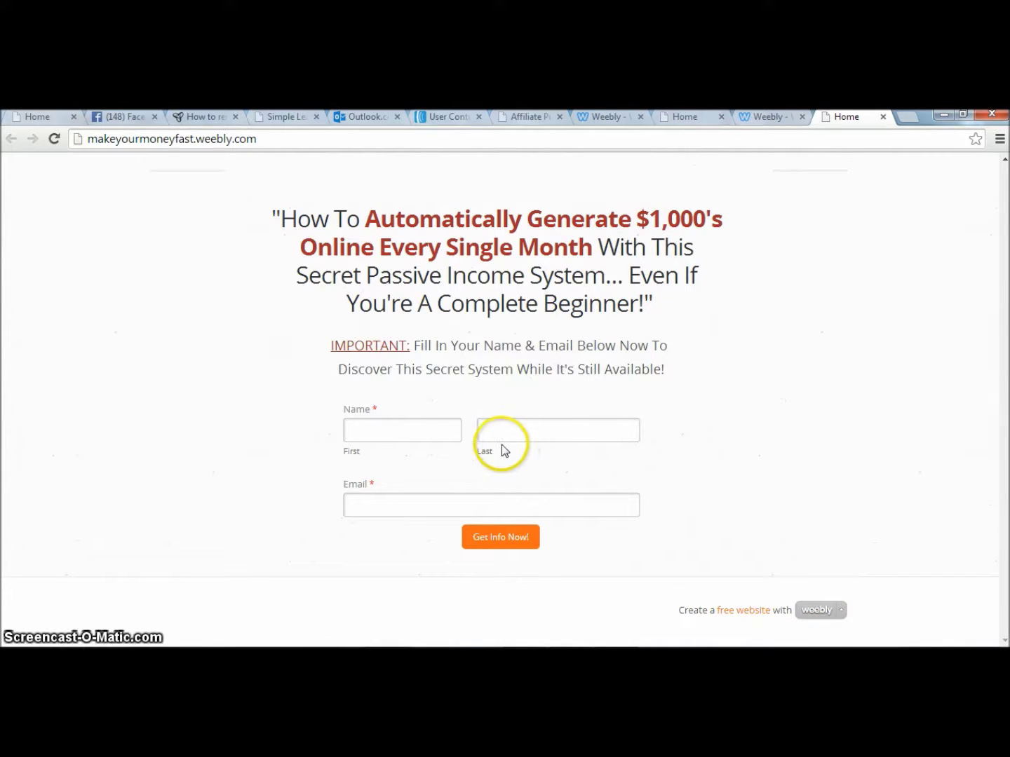
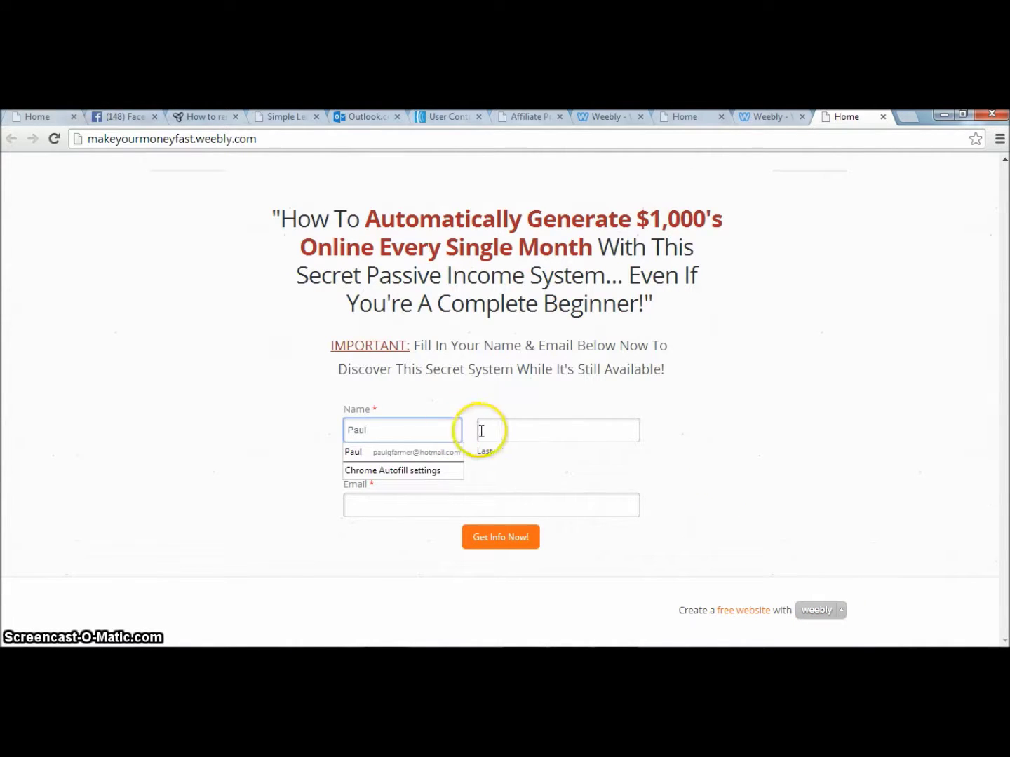
{"action": "left_click", "coordinate": [481, 431]}
{"action": "left_click", "coordinate": [453, 501]}
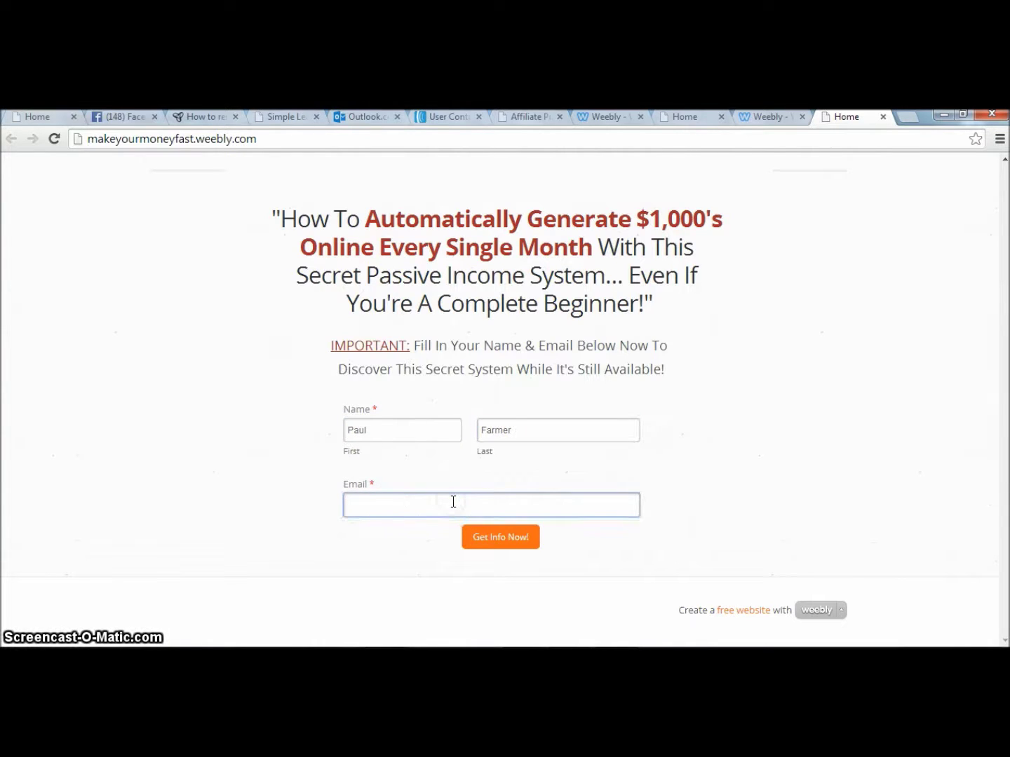
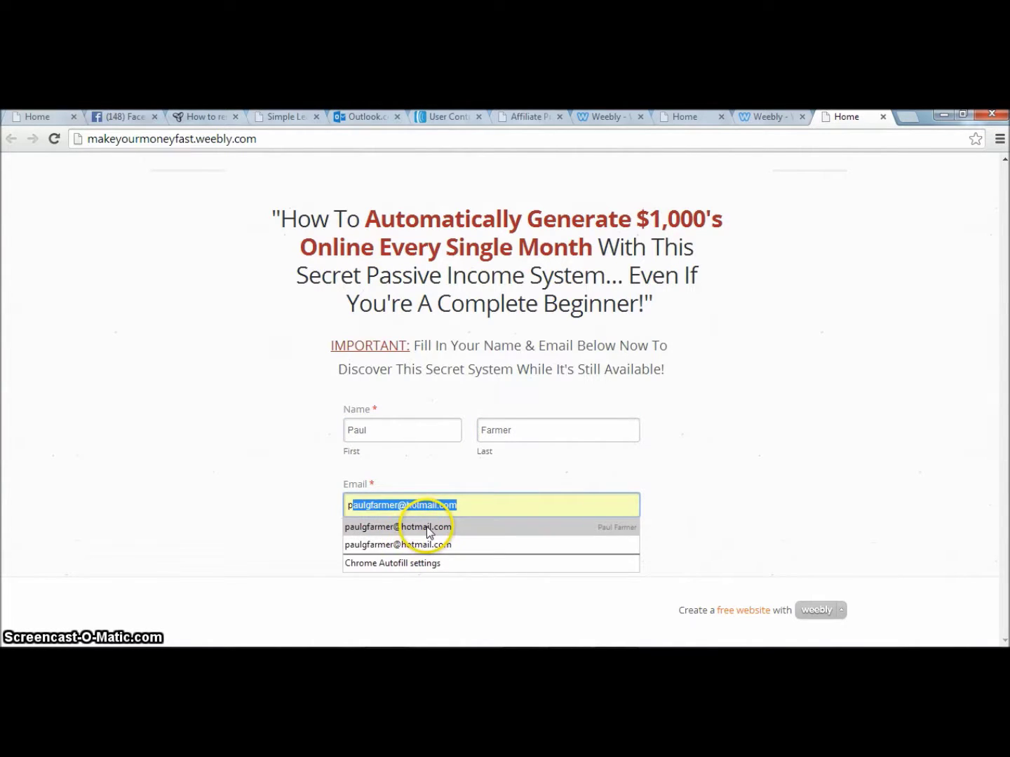
{"action": "left_click", "coordinate": [426, 527]}
Submit the form, pause the sales video on the success page, and go to Outlook.
{"action": "left_click", "coordinate": [484, 548]}
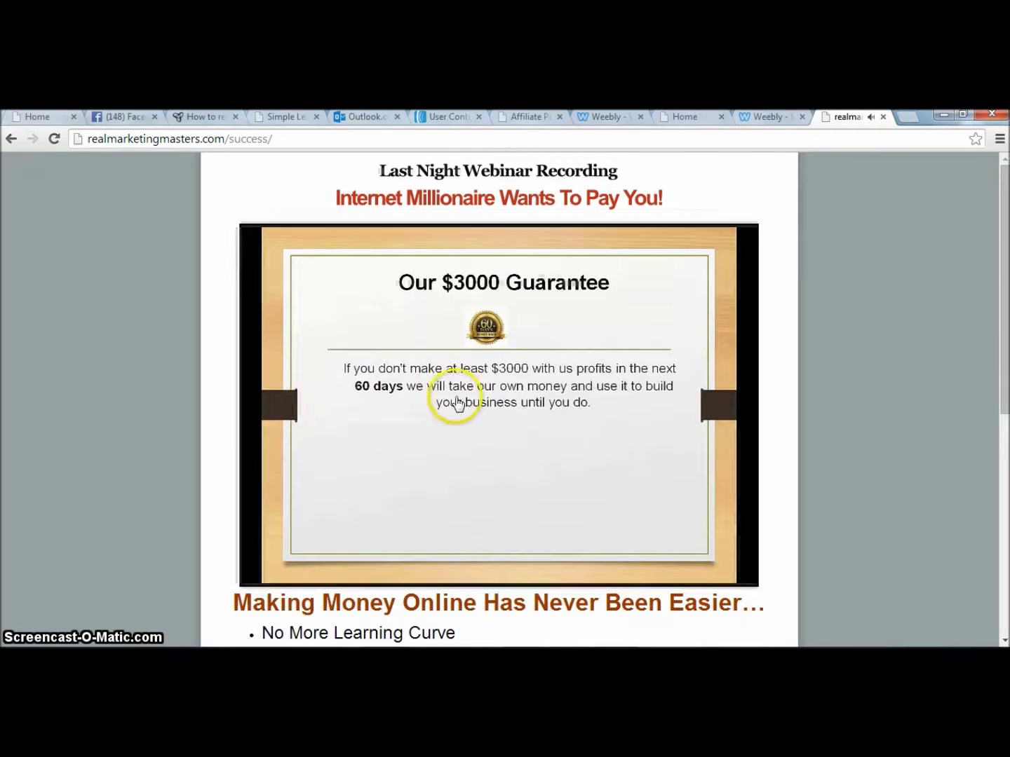
{"action": "left_click", "coordinate": [553, 384]}
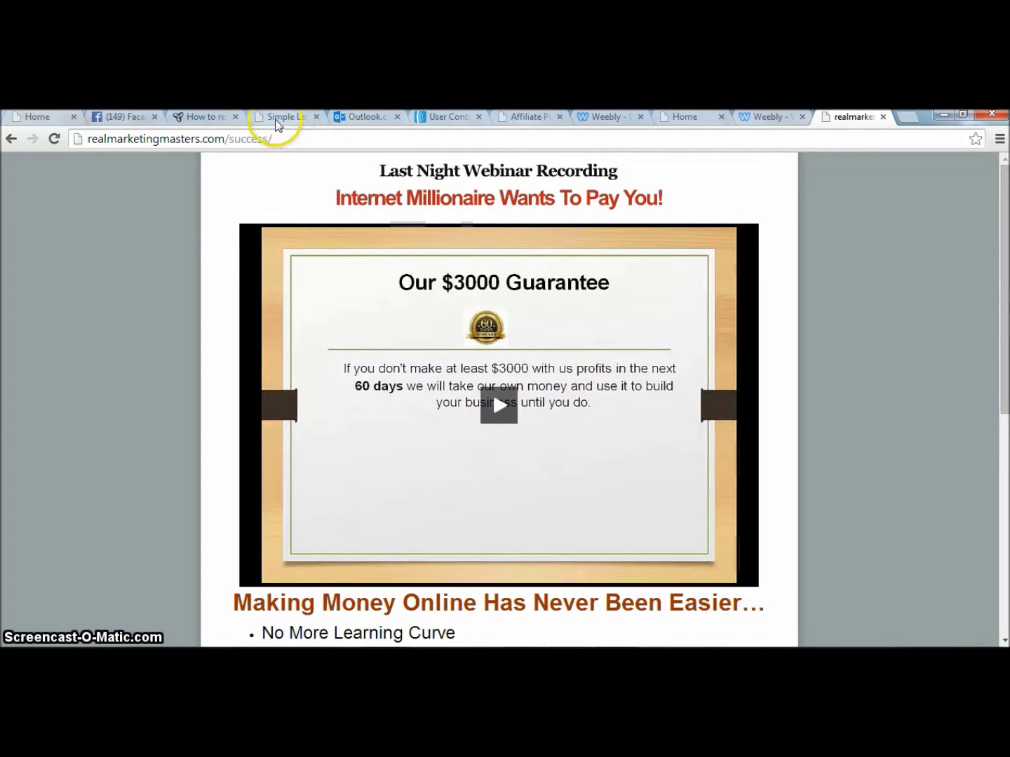
{"action": "left_click", "coordinate": [378, 117]}
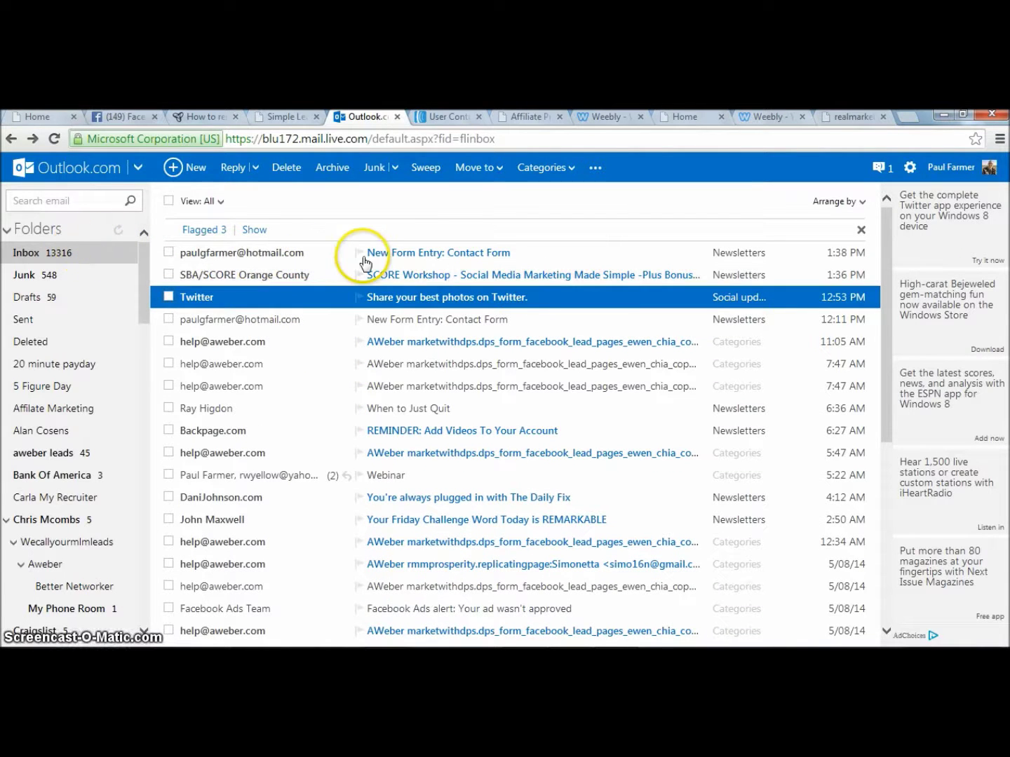
Open the 'New Form Entry: Contact Form' email to confirm the test lead's details, then return to the inbox.
{"action": "left_click", "coordinate": [411, 256]}
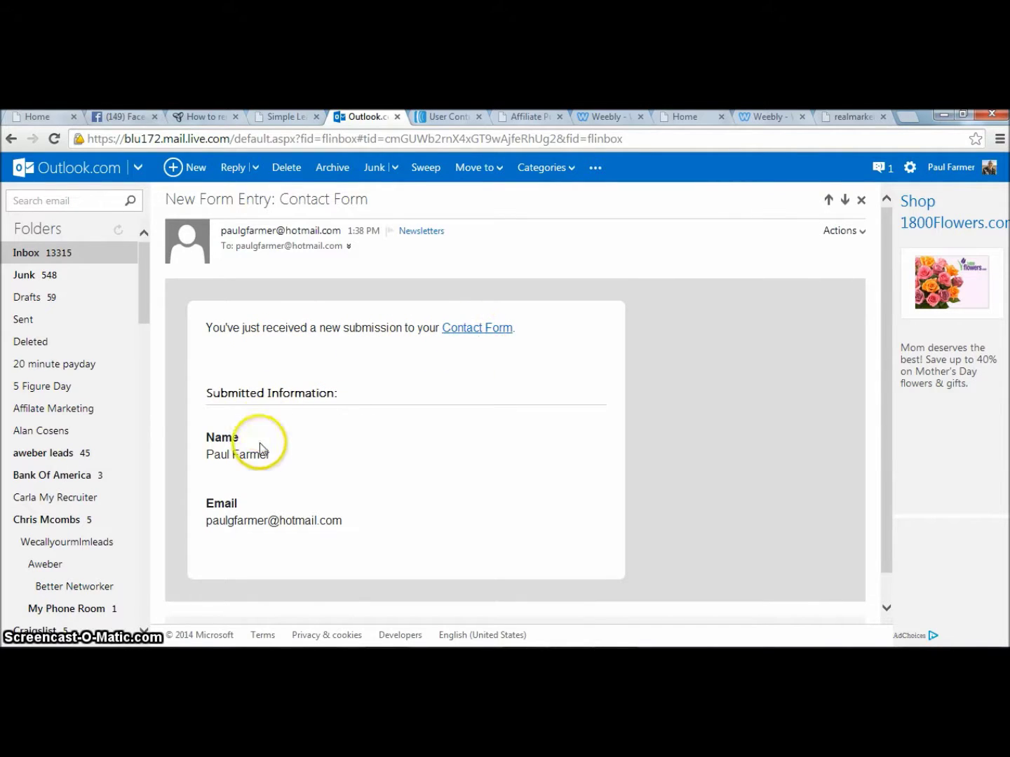
{"action": "left_click", "coordinate": [56, 256]}
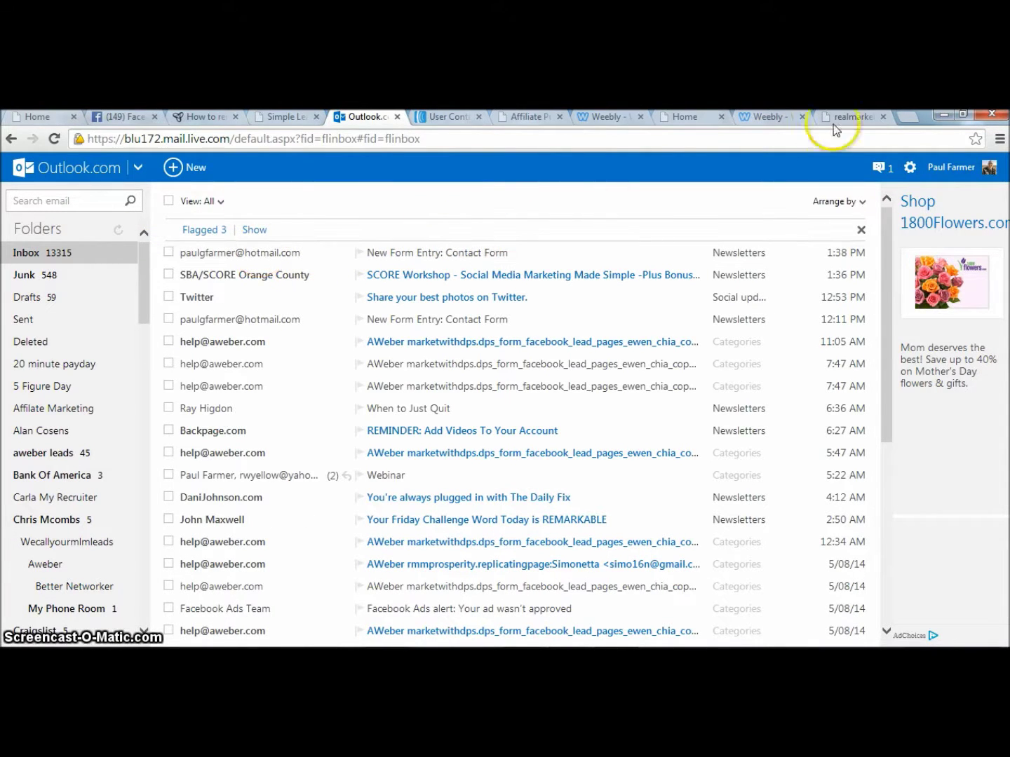
Search 'contactme' in a new tab, browse the ContactMe.com homepage, then return to Outlook.
{"action": "left_click", "coordinate": [906, 116]}
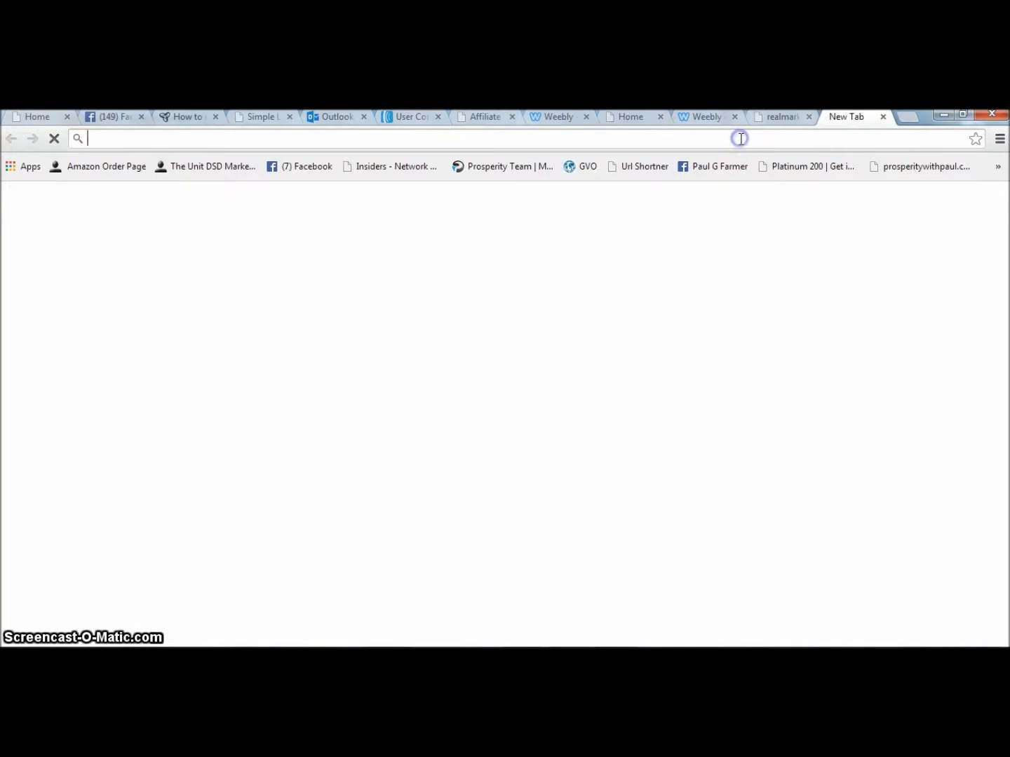
{"action": "type", "text": "contact"}
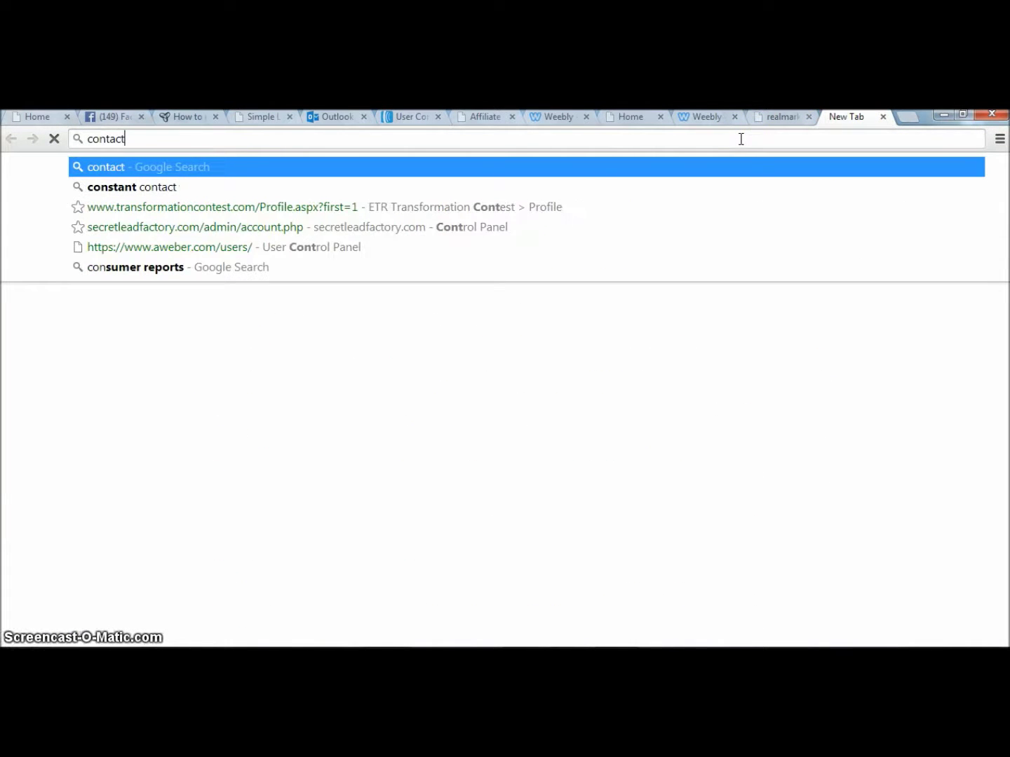
{"action": "type", "text": "me"}
{"action": "key", "text": "Return"}
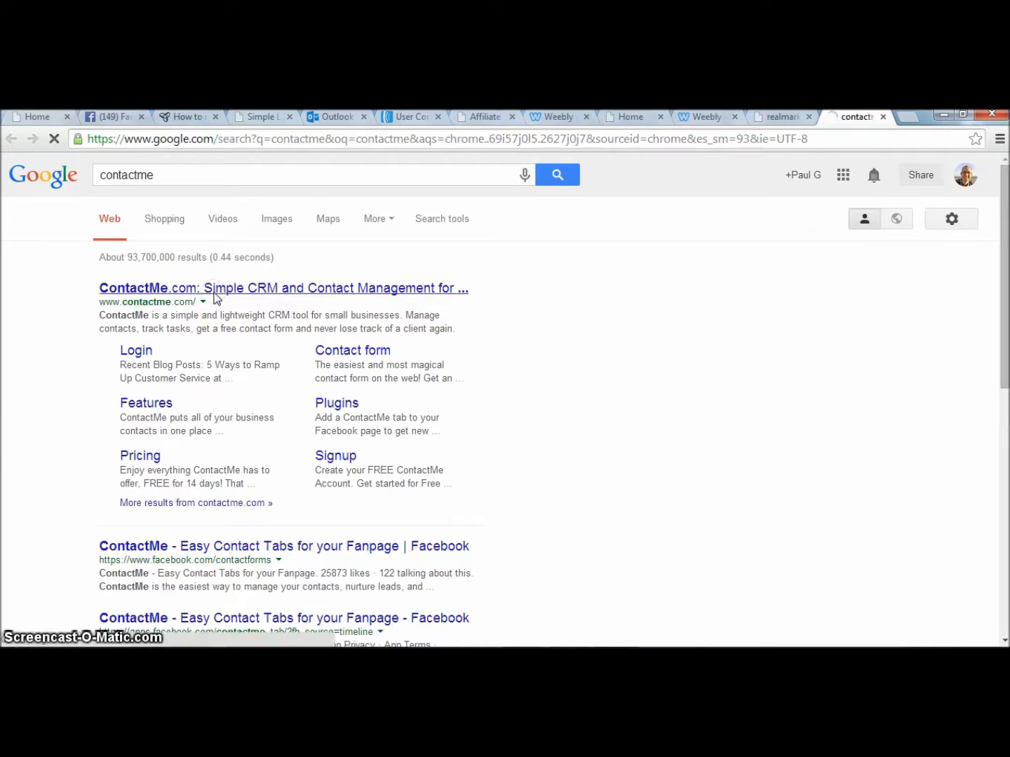
{"action": "left_click", "coordinate": [215, 293]}
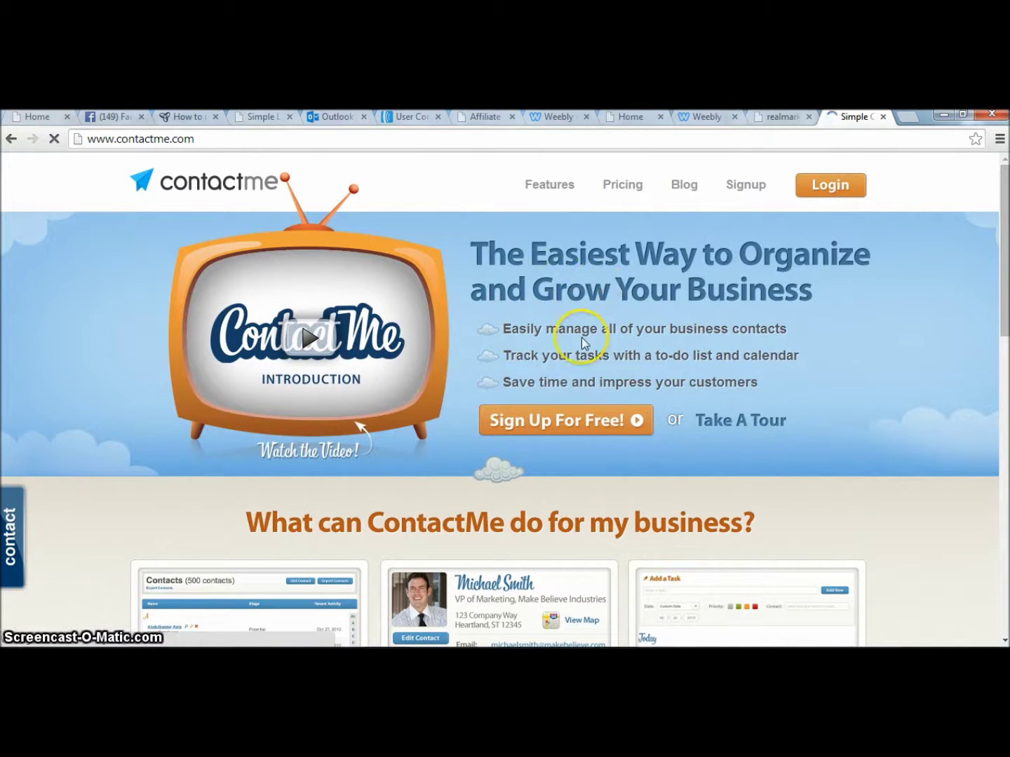
{"action": "left_click_drag", "start_coordinate": [1004, 179], "coordinate": [1007, 355]}
{"action": "scroll", "coordinate": [723, 334], "scroll_direction": "up", "scroll_amount": 9}
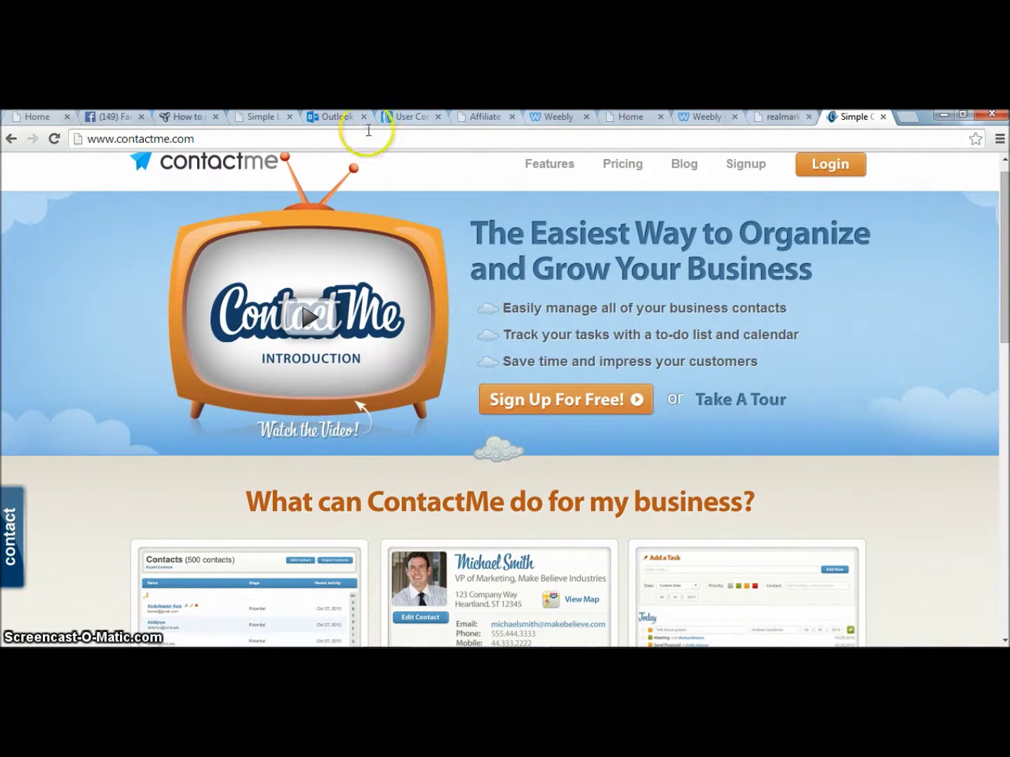
{"action": "left_click", "coordinate": [334, 117]}
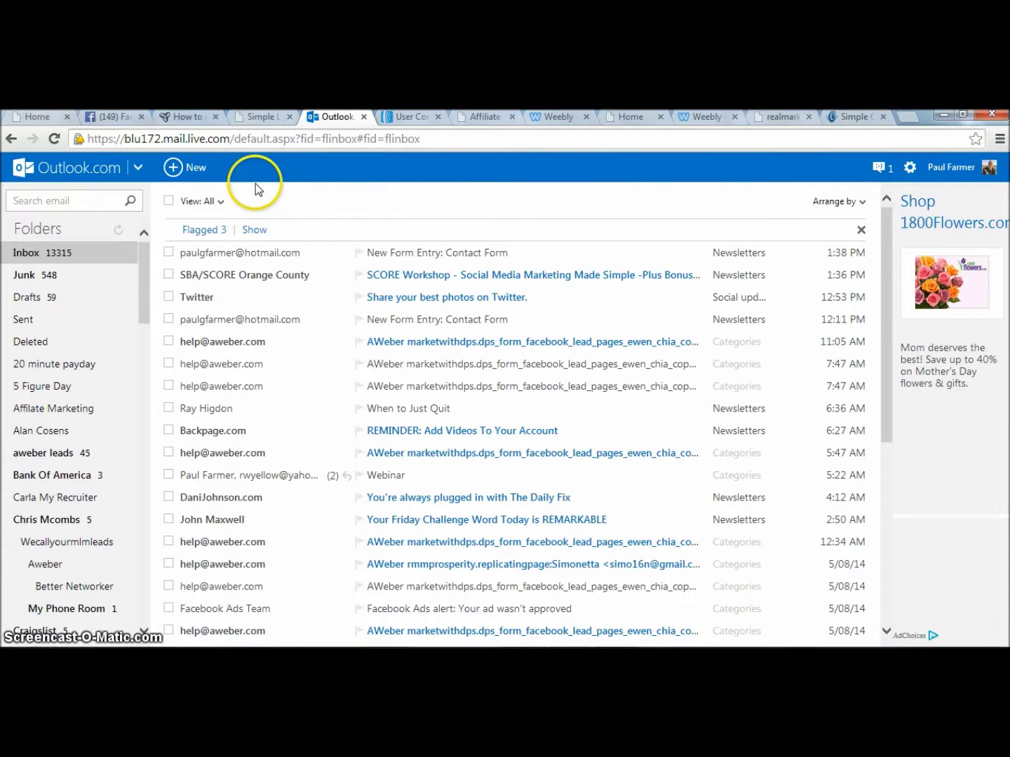
Start a blank new Outlook message, then move through the Facebook and ContactMe tabs to the Weebly editor.
{"action": "left_click", "coordinate": [194, 169]}
{"action": "left_click", "coordinate": [158, 275]}
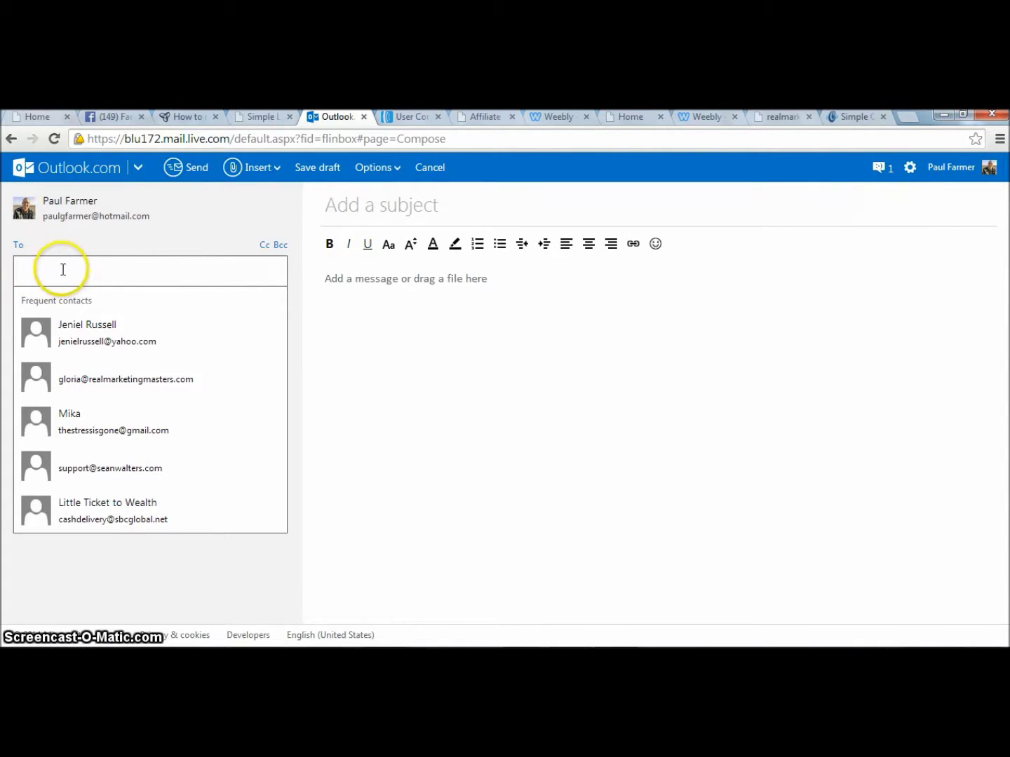
{"action": "left_click", "coordinate": [119, 117]}
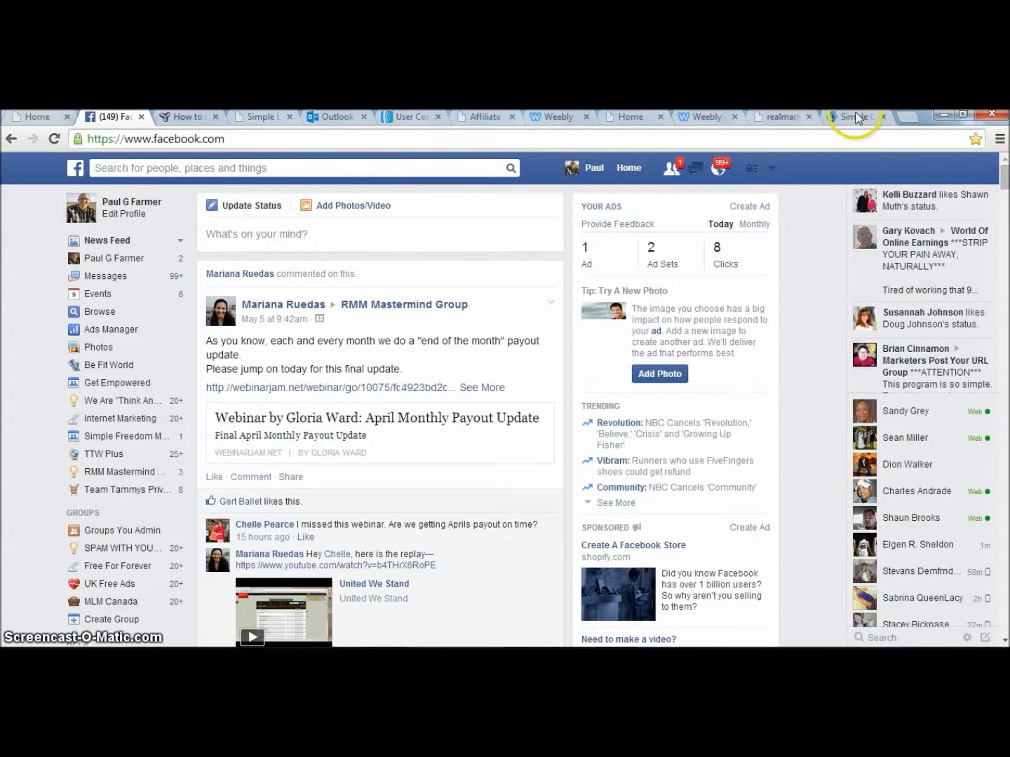
{"action": "left_click", "coordinate": [855, 117]}
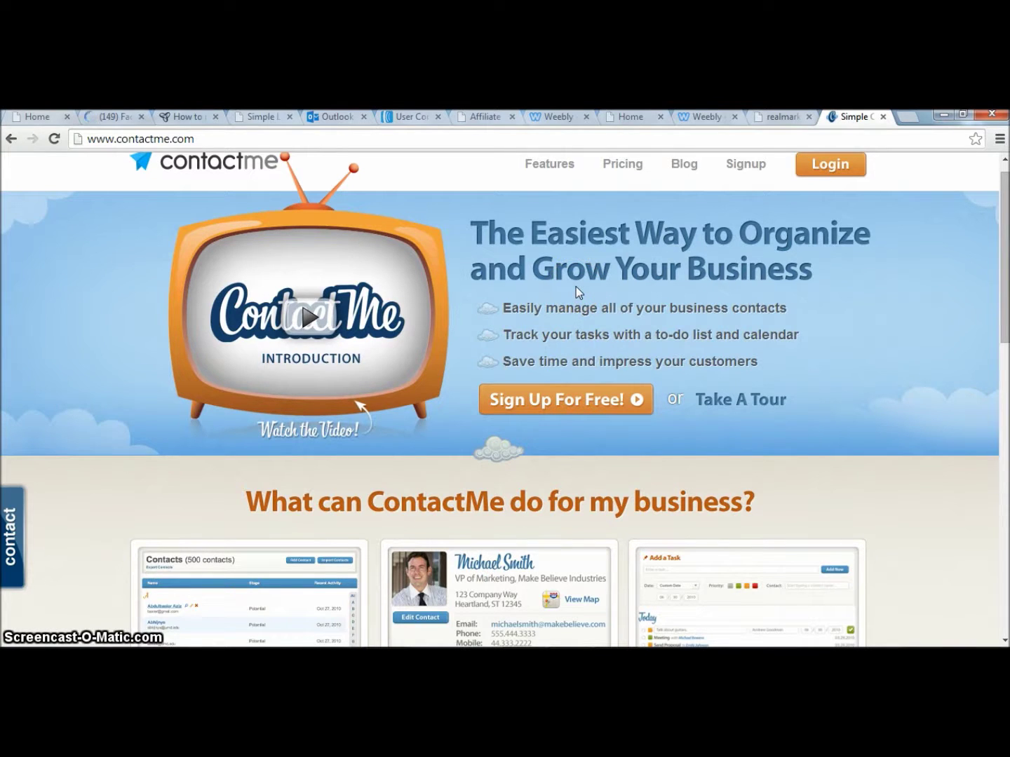
{"action": "left_click", "coordinate": [345, 118]}
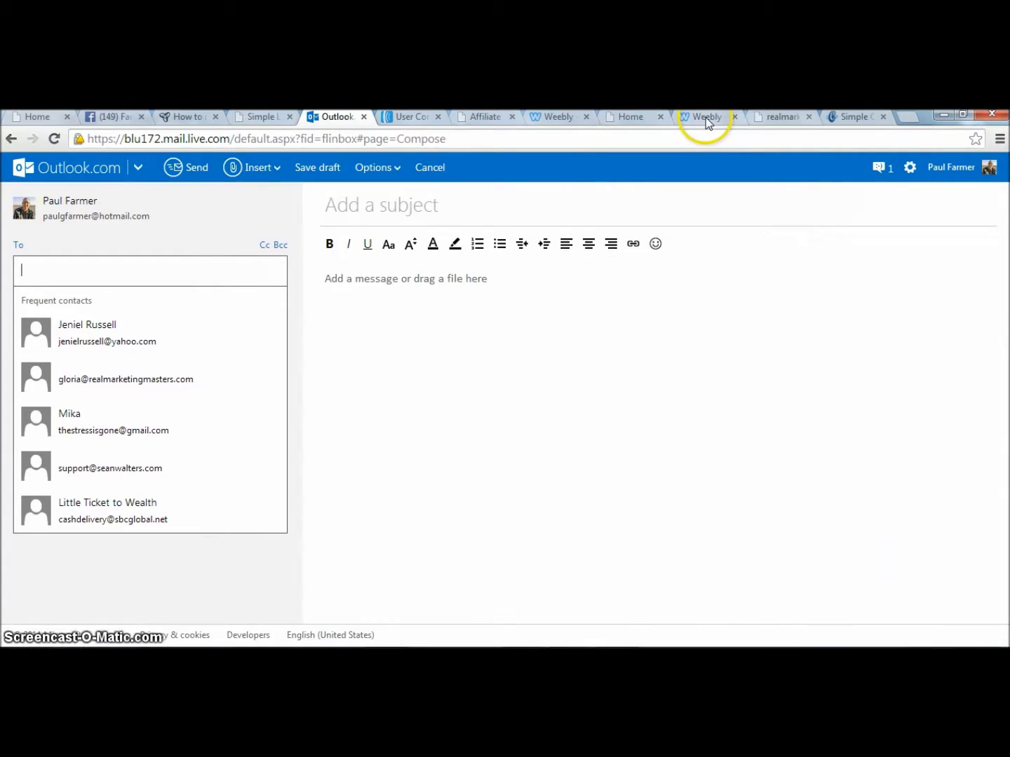
{"action": "left_click", "coordinate": [705, 117]}
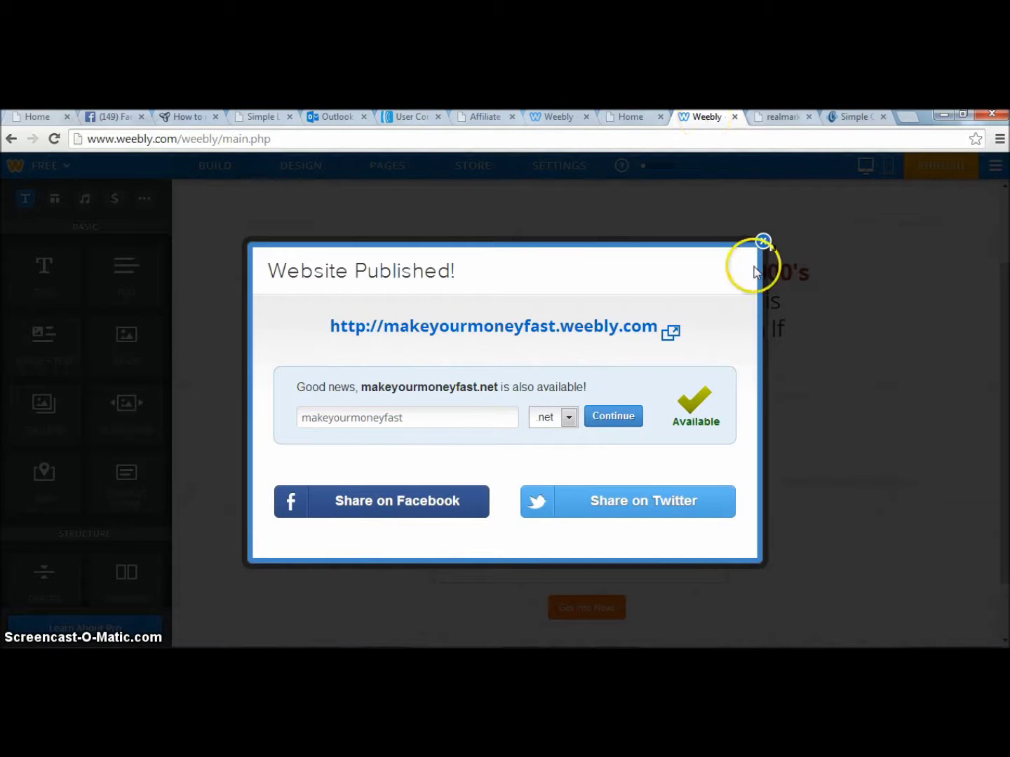
Go back from the webinar page to the live makeyourmoneyfast.weebly.com sign-up form, then open a blank tab.
{"action": "left_click", "coordinate": [773, 114]}
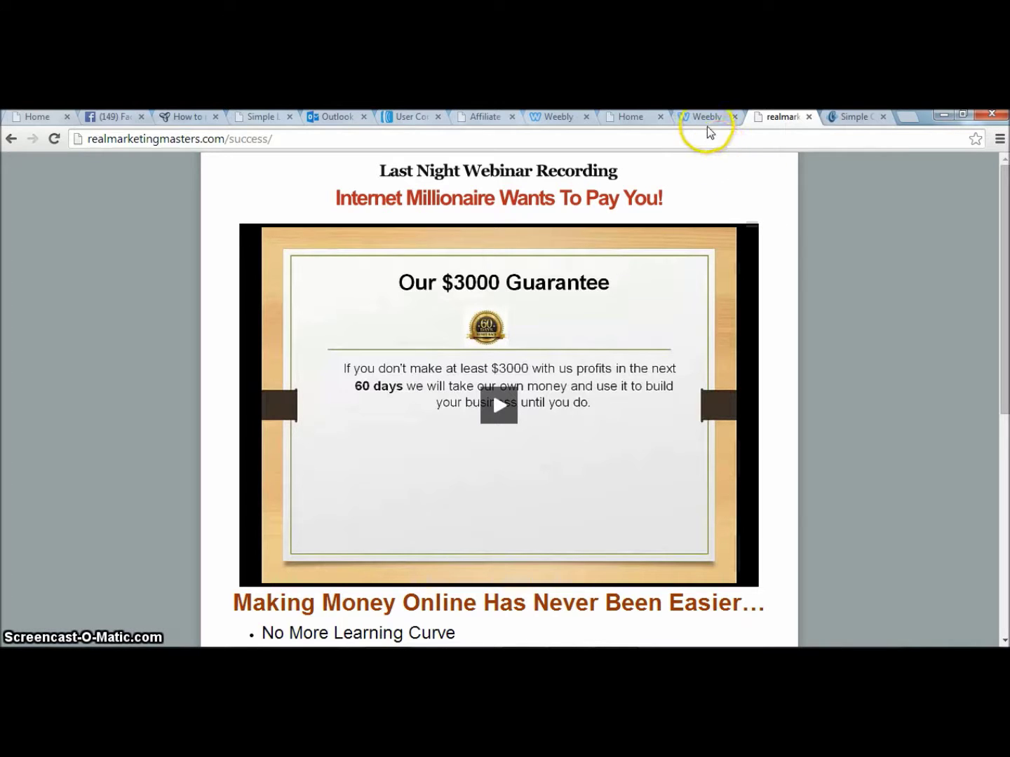
{"action": "left_click", "coordinate": [10, 138]}
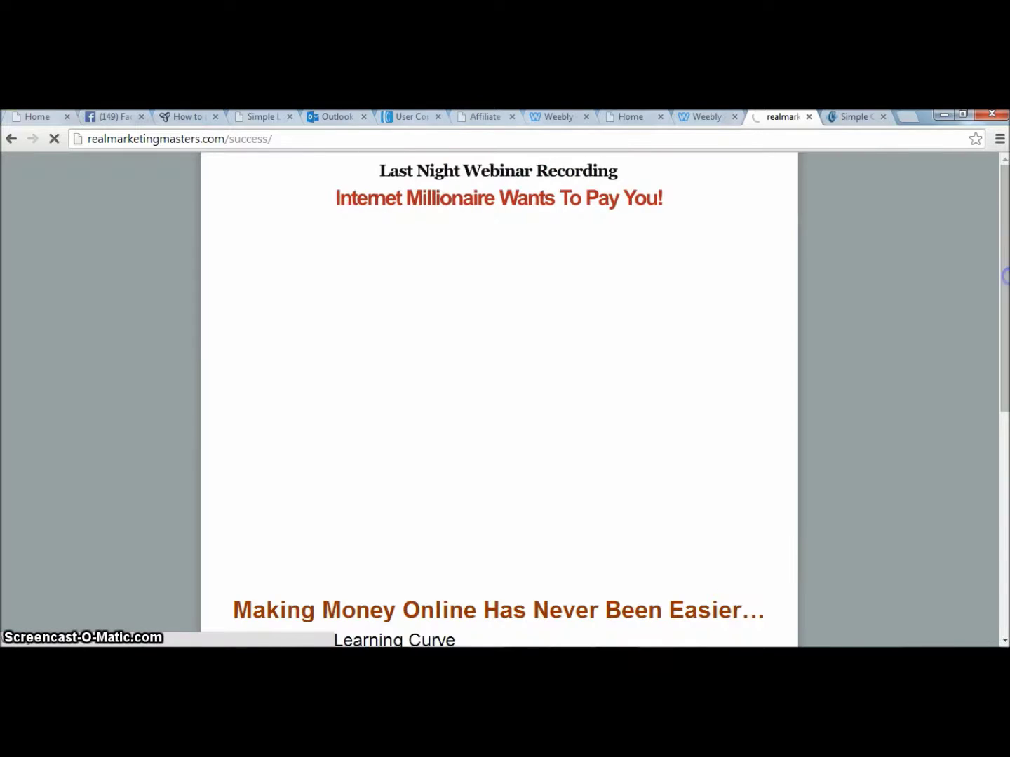
{"action": "scroll", "coordinate": [1003, 276], "scroll_direction": "down", "scroll_amount": 1}
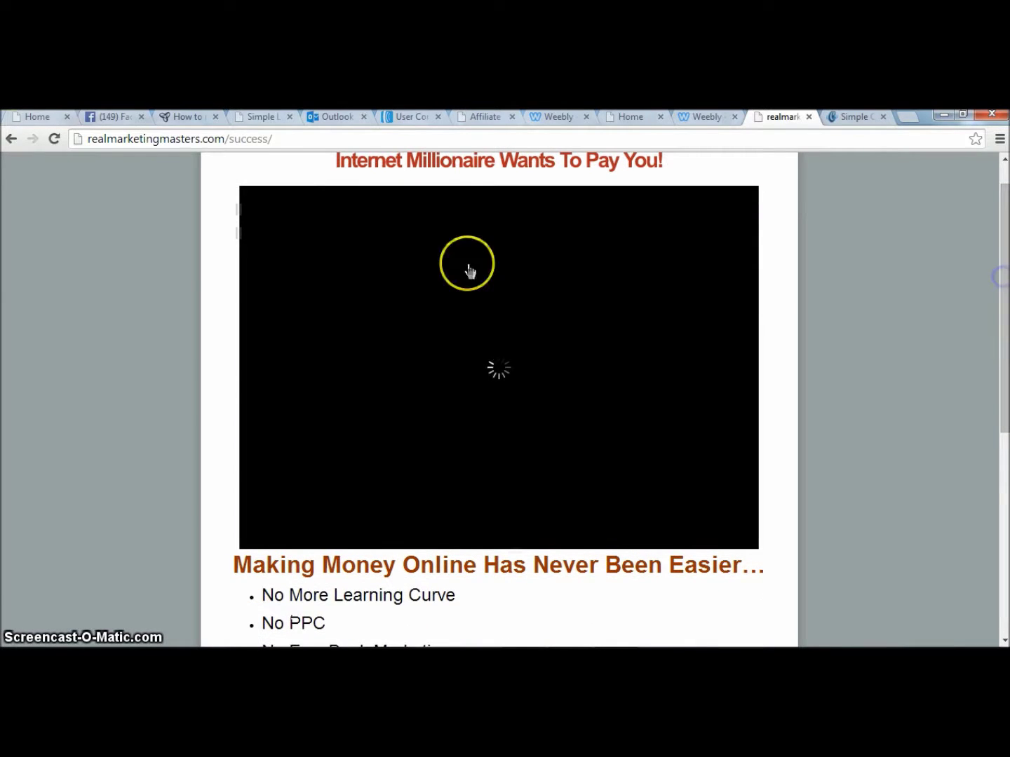
{"action": "left_click", "coordinate": [8, 143]}
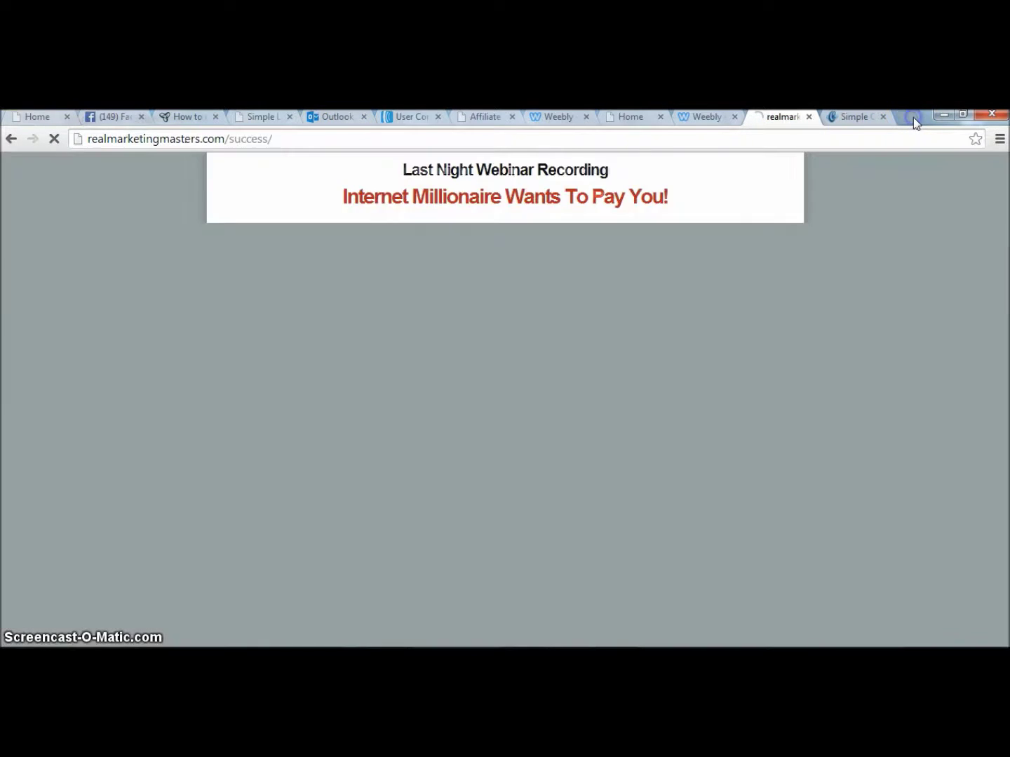
{"action": "left_click", "coordinate": [910, 117]}
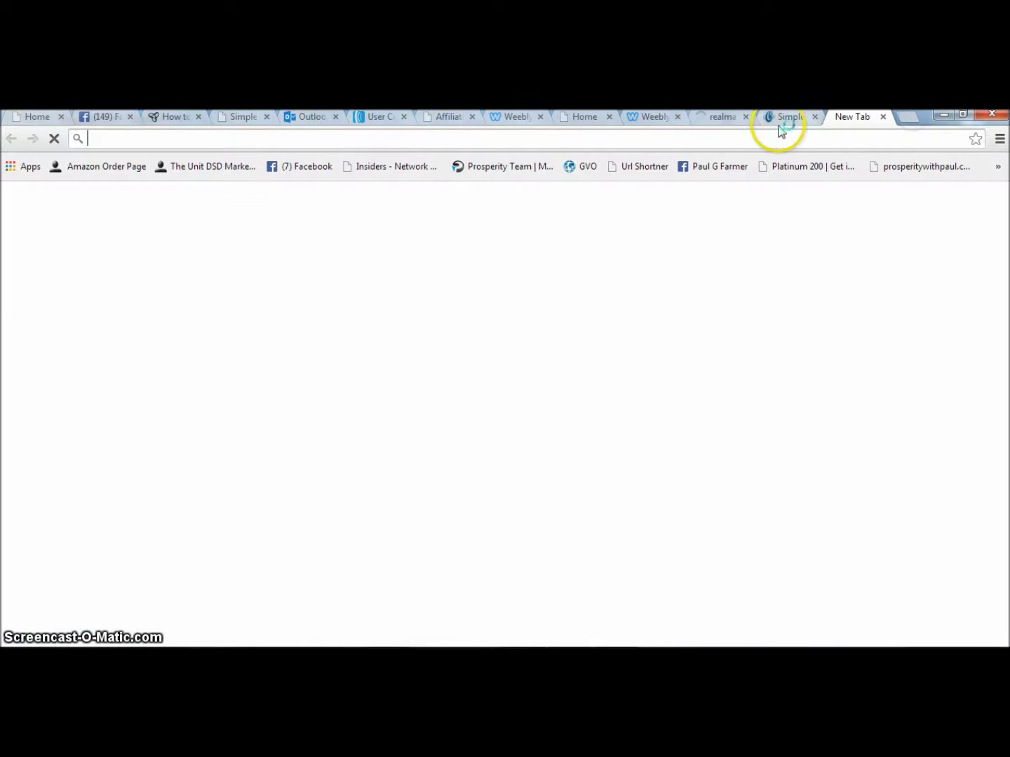
Search Google for 'godaddy' and open a GoDaddy result.
{"action": "type", "text": "godaddy"}
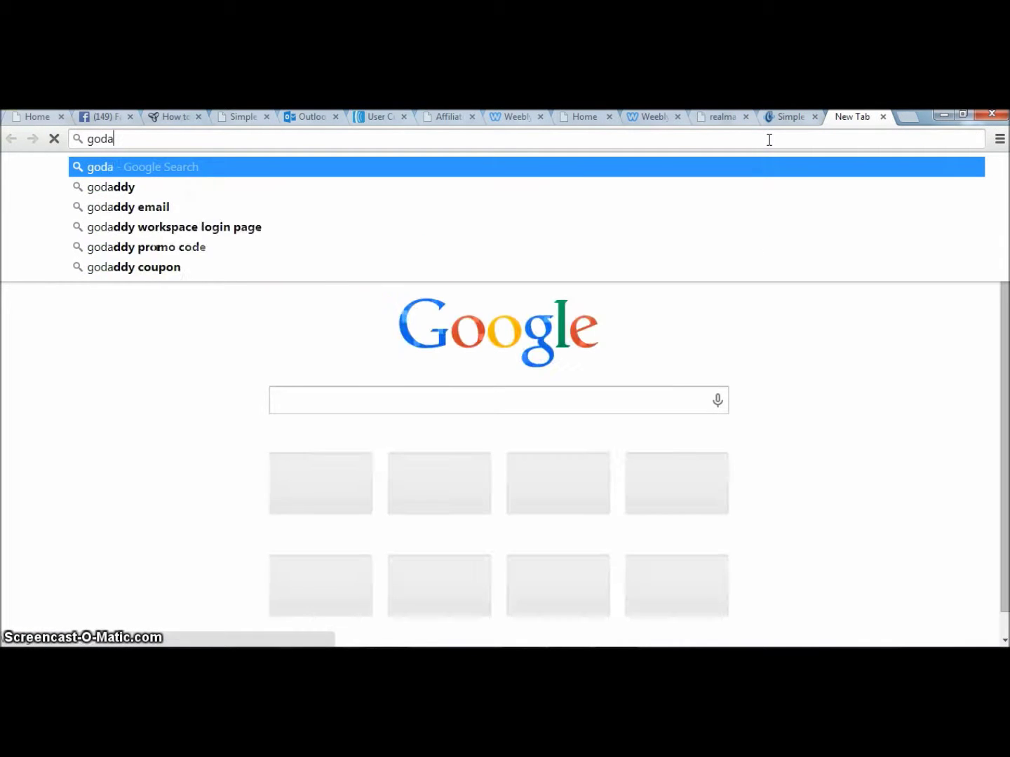
{"action": "key", "text": "Return"}
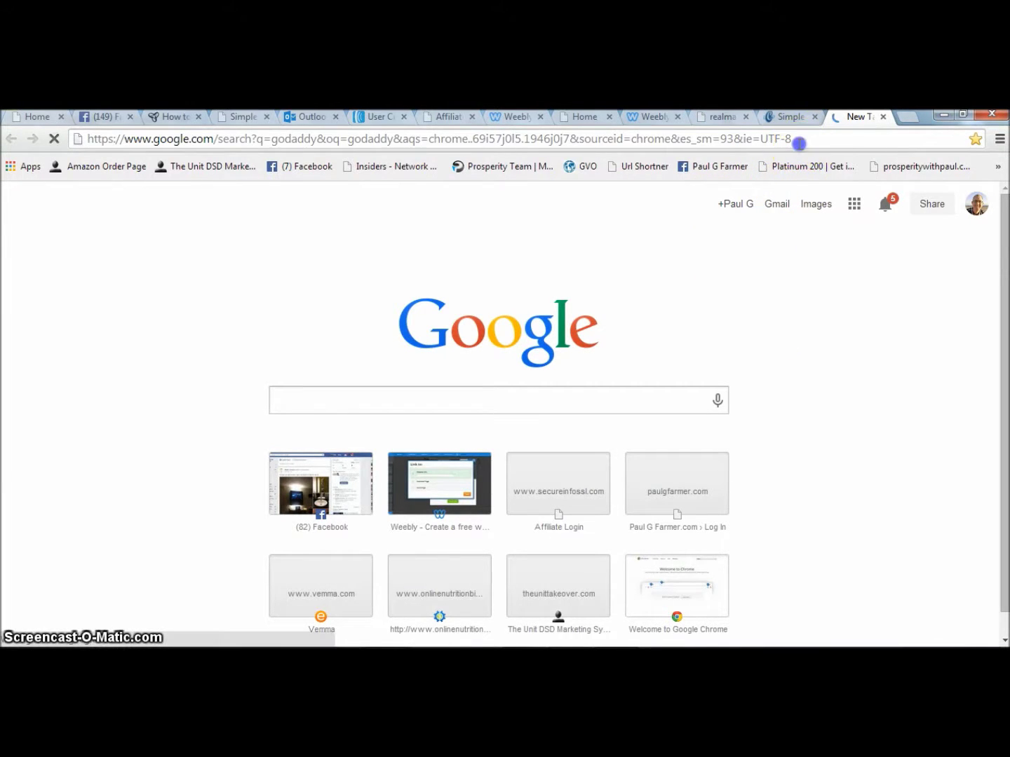
{"action": "left_click", "coordinate": [799, 144]}
{"action": "key", "text": "BackSpace"}
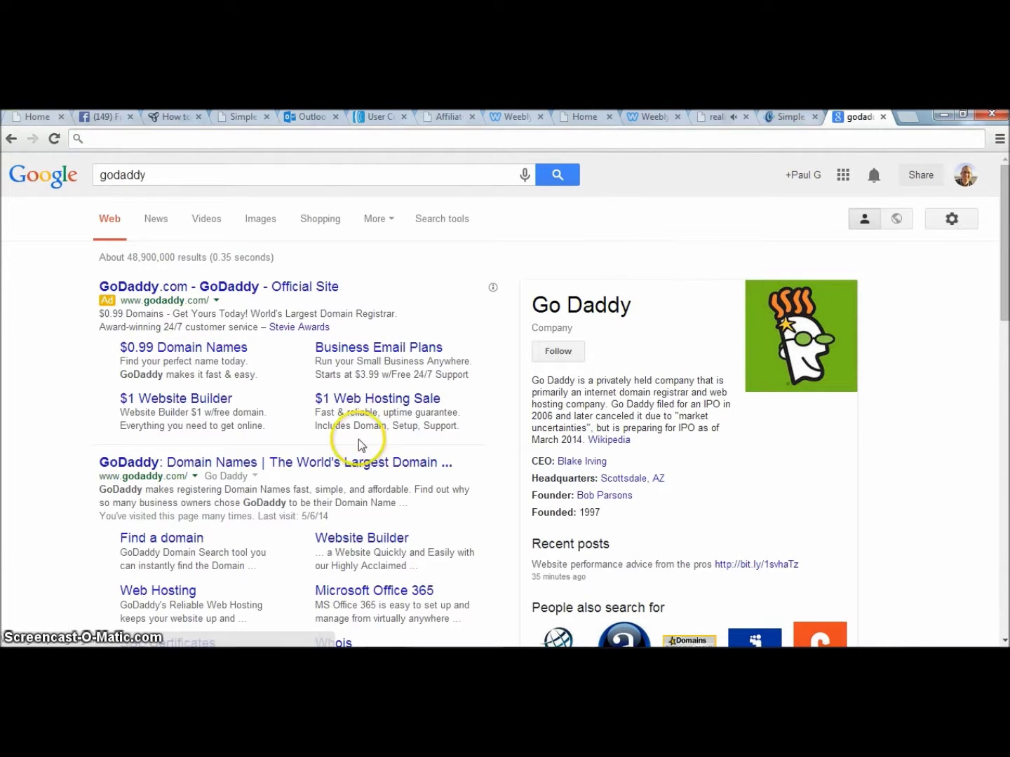
{"action": "left_click", "coordinate": [352, 460]}
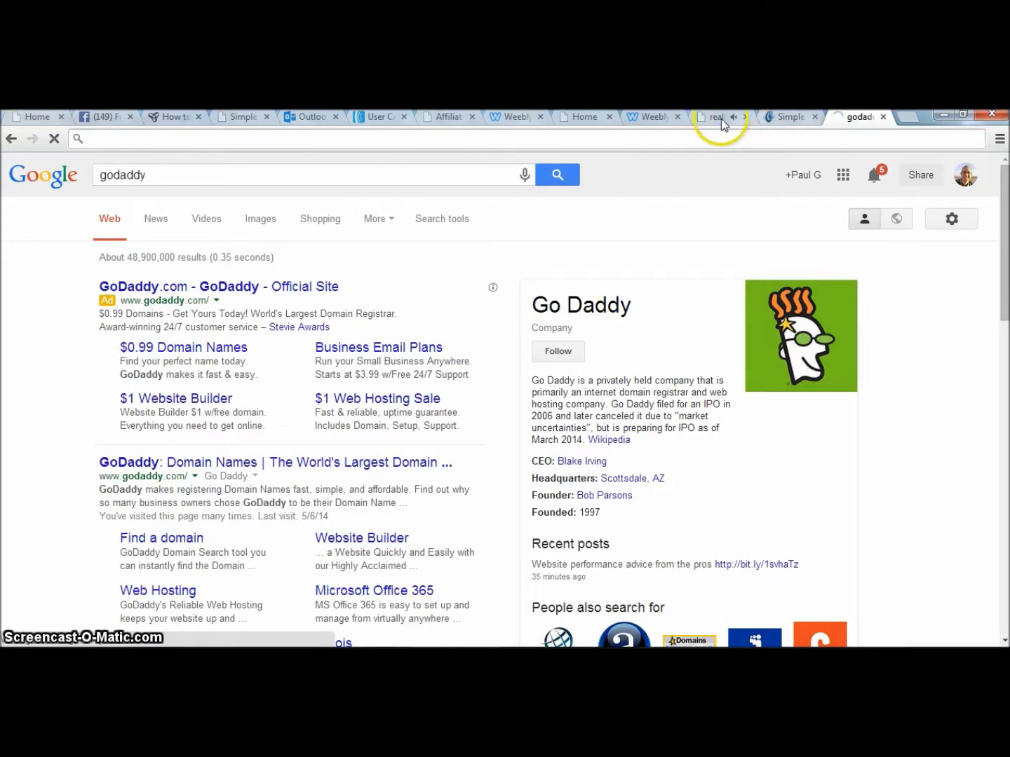
Pause the webinar video, then return to the GoDaddy tab.
{"action": "left_click", "coordinate": [719, 118]}
{"action": "left_click", "coordinate": [333, 469]}
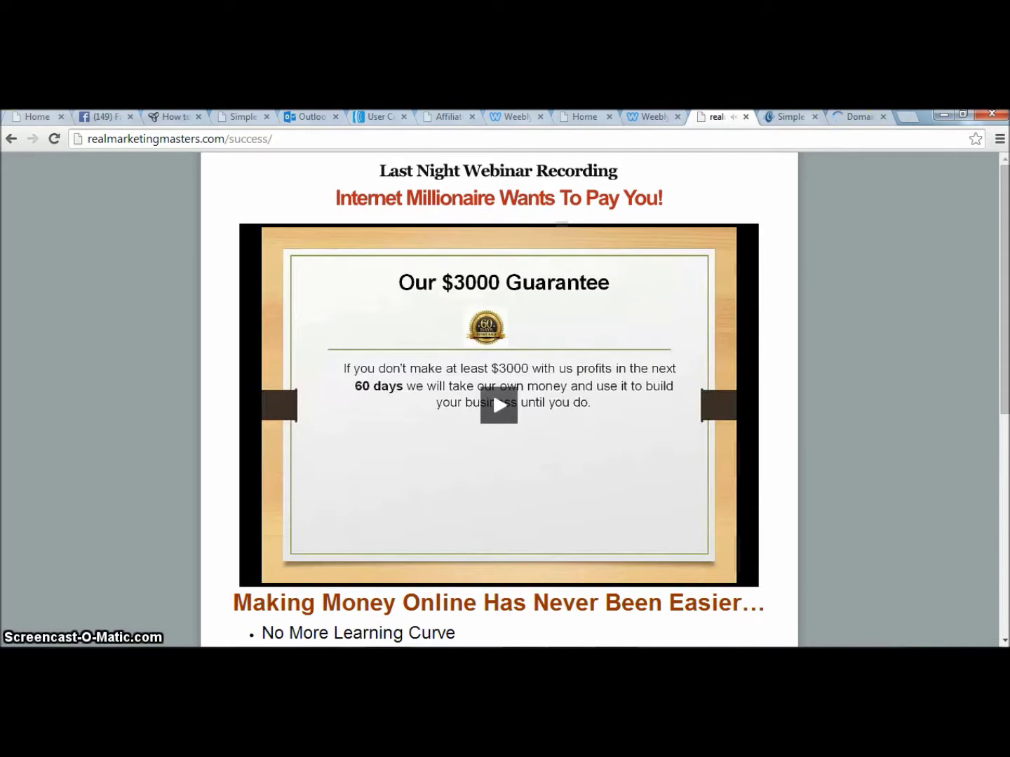
{"action": "left_click", "coordinate": [850, 117]}
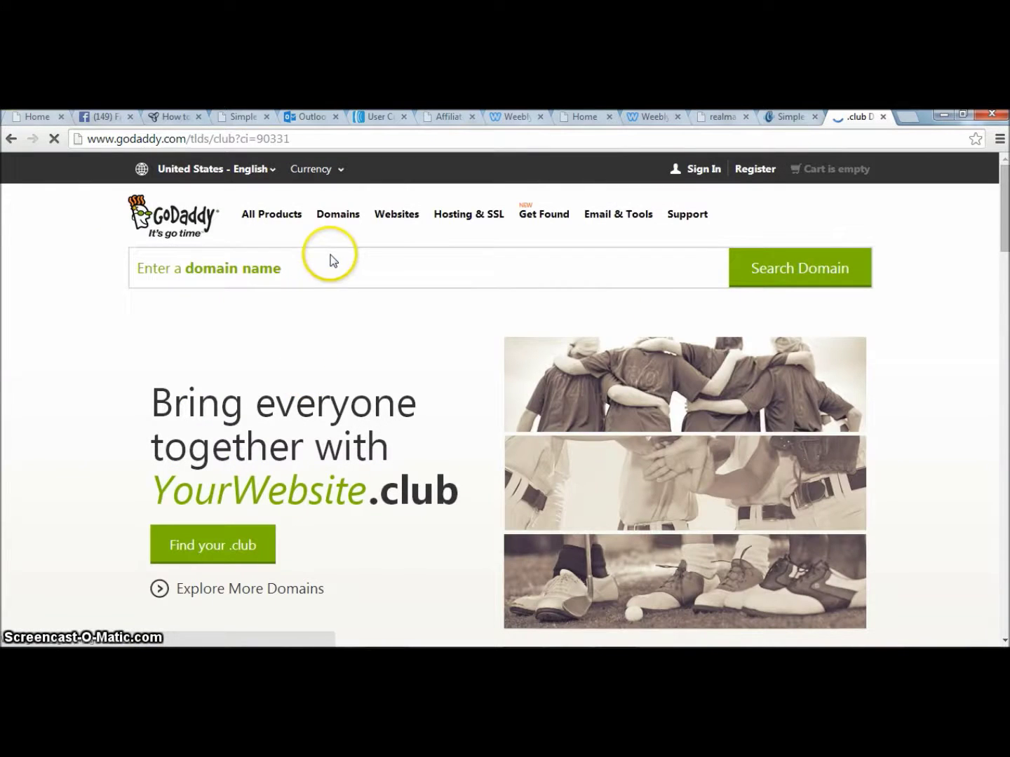
Reload the stalled GoDaddy .CLUB page and begin typing a name in its domain box.
{"action": "left_click", "coordinate": [334, 303]}
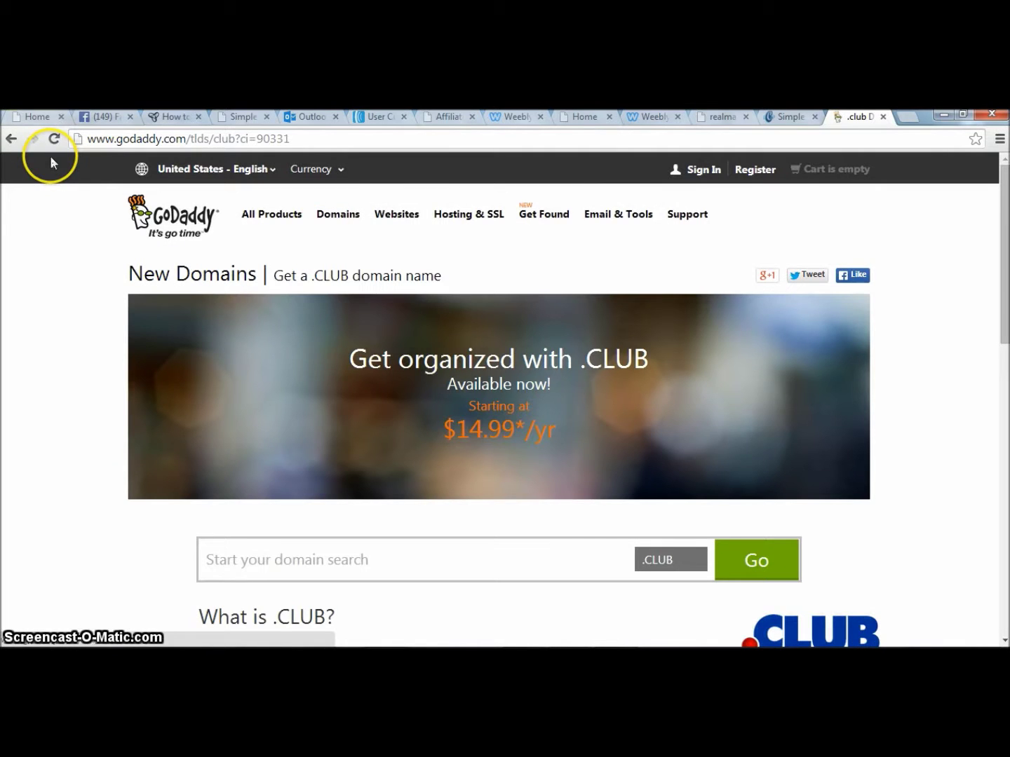
{"action": "left_click", "coordinate": [268, 560]}
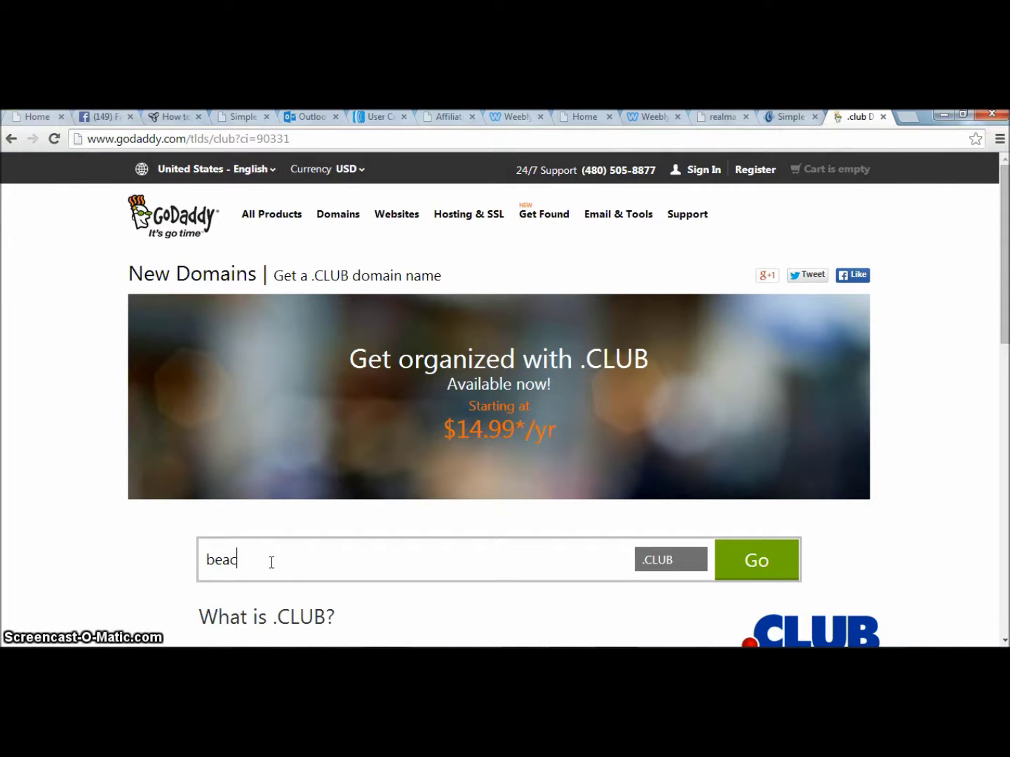
{"action": "type", "text": "b"}
{"action": "key", "text": "BackSpace"}
{"action": "type", "text": "bea"}
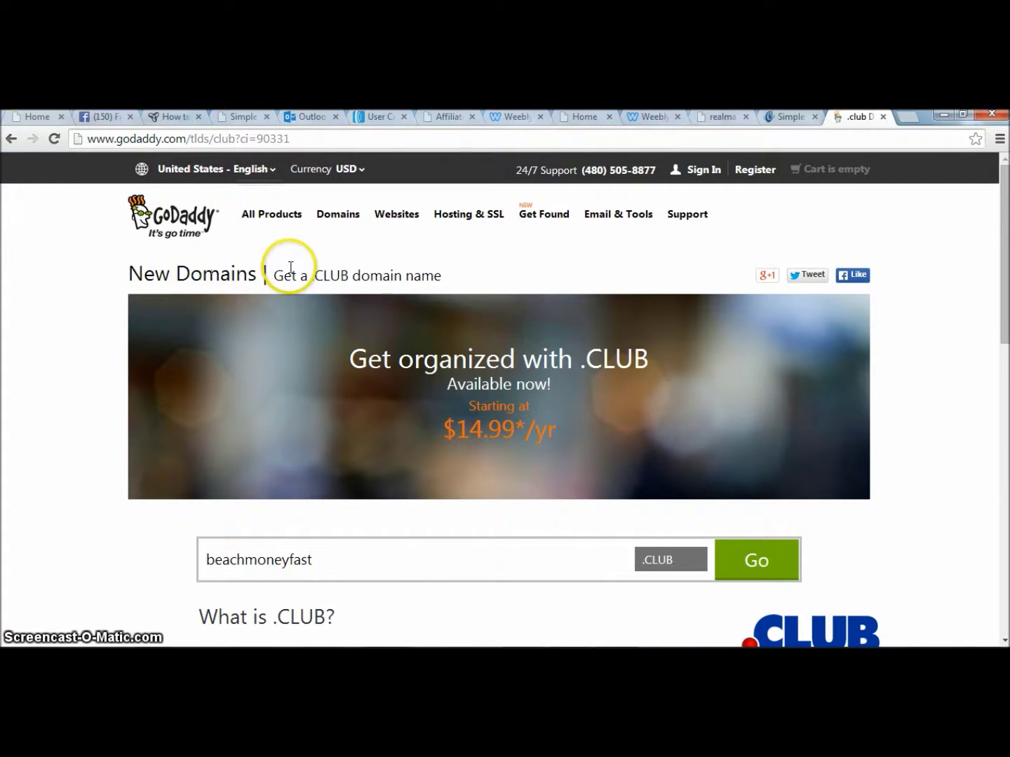
Return to the main GoDaddy page and search for the domain beachmoneyfast.
{"action": "left_click", "coordinate": [10, 138]}
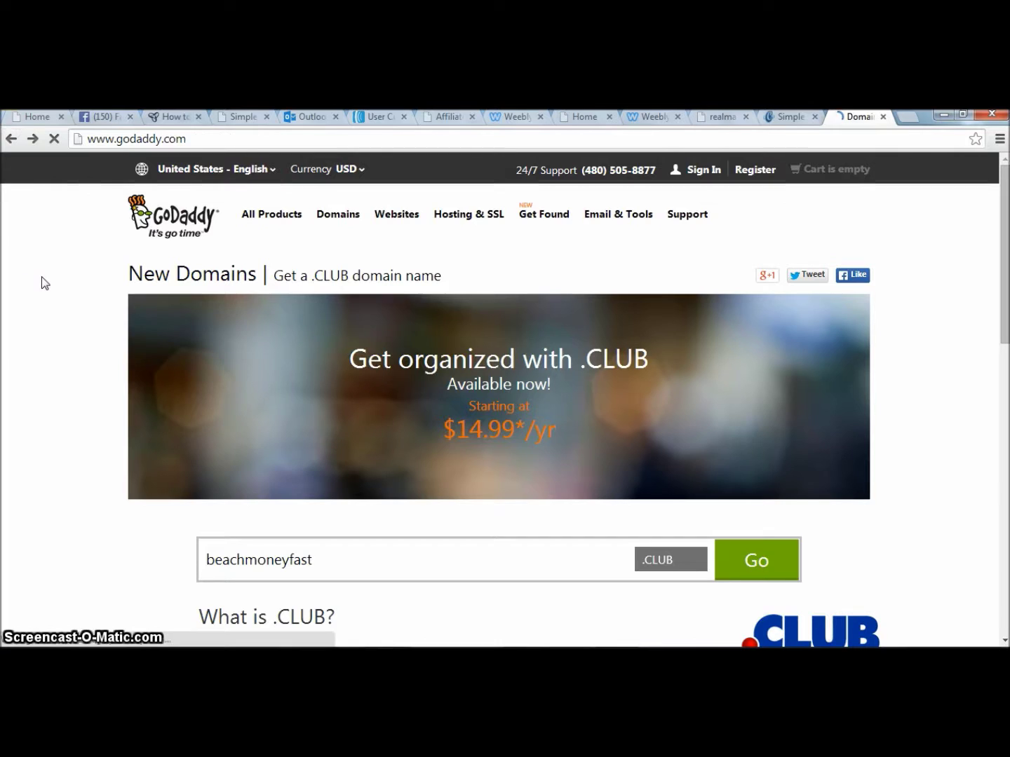
{"action": "left_click", "coordinate": [276, 268]}
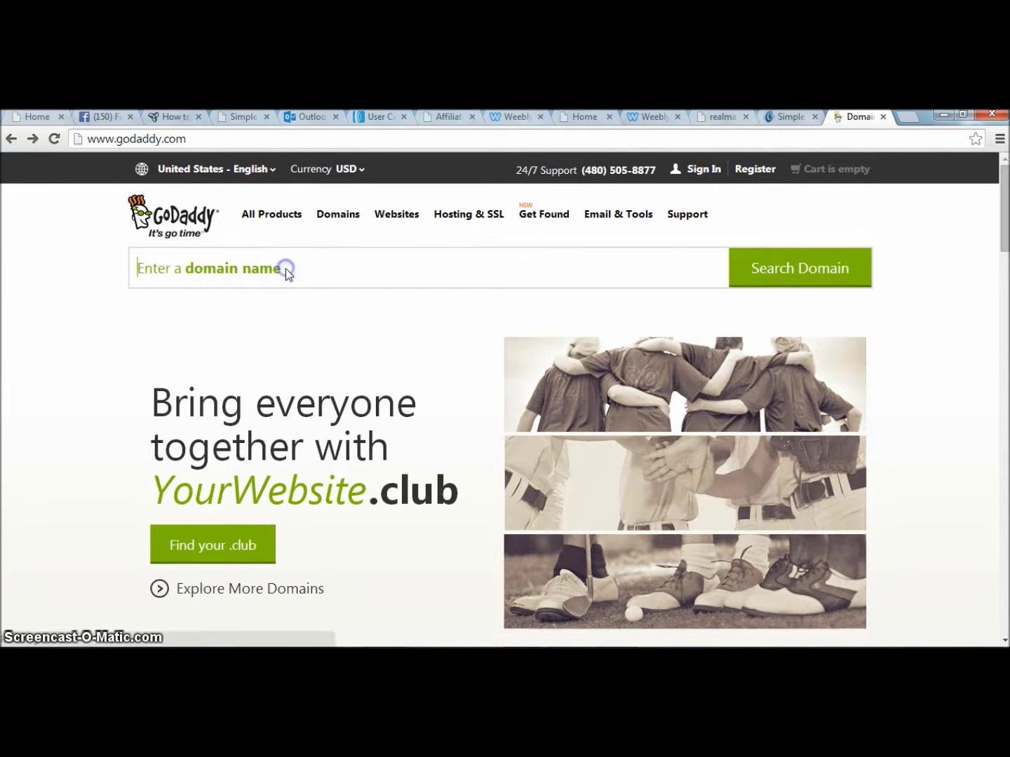
{"action": "type", "text": "bo"}
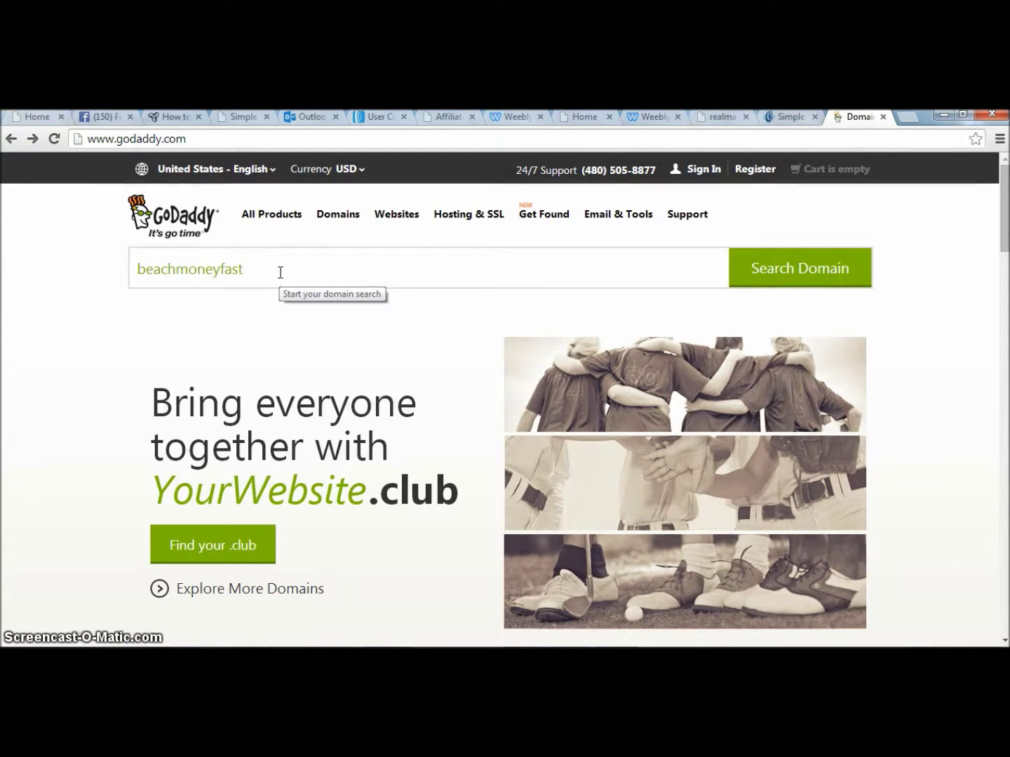
{"action": "left_click", "coordinate": [758, 272]}
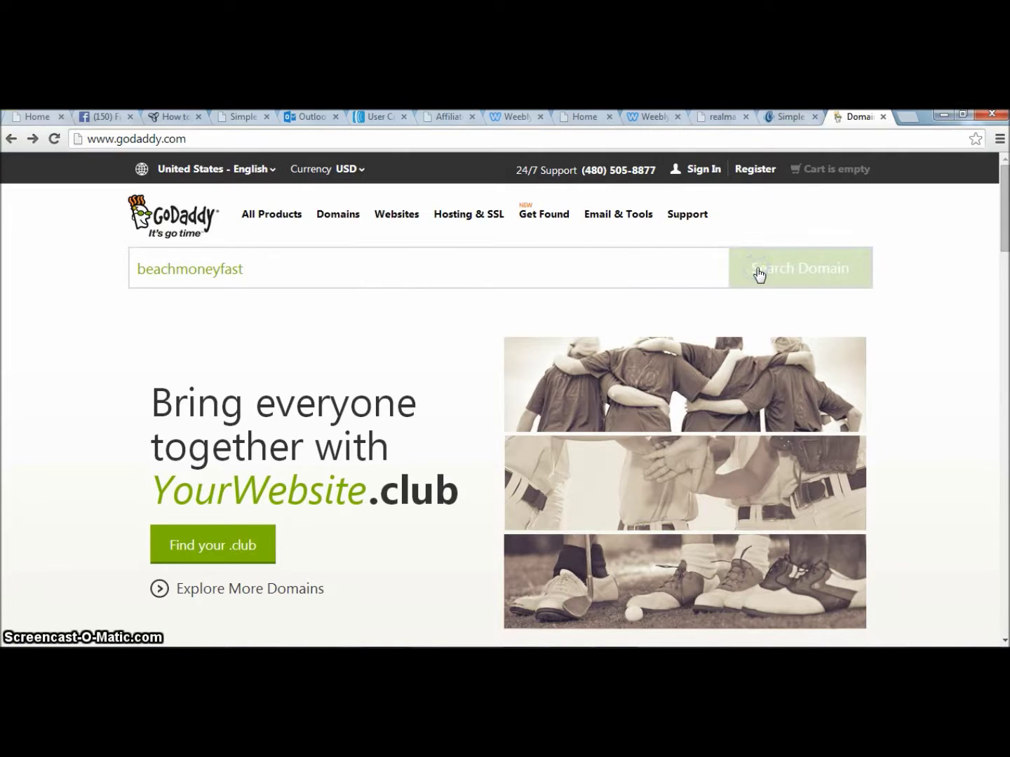